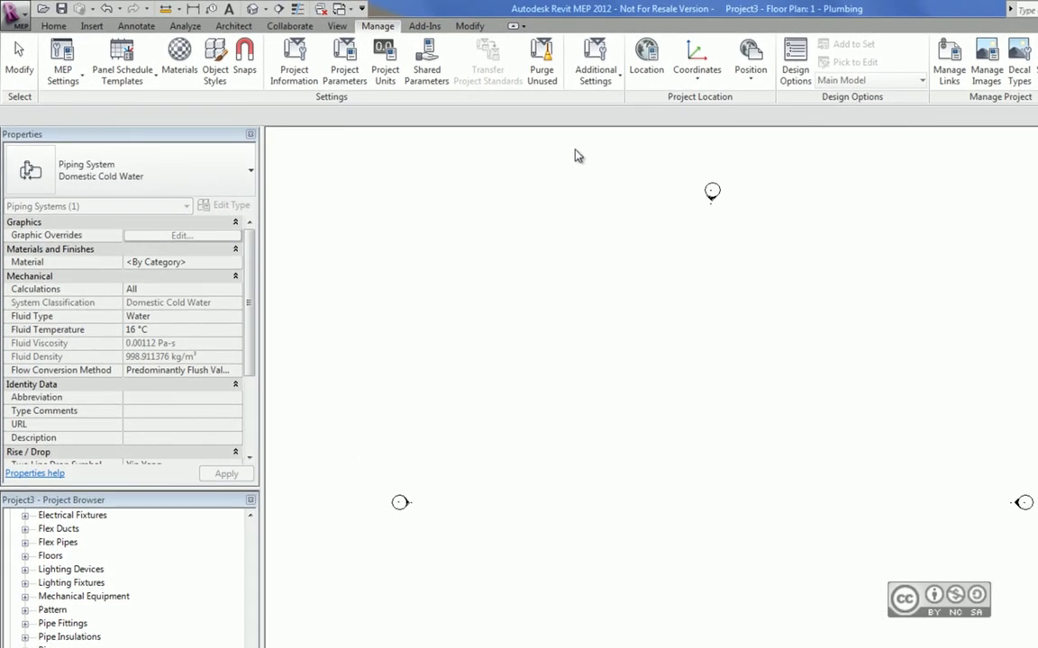
Step: Open the project's Line Weights dialog from Manage > Additional Settings
{"action": "left_click", "coordinate": [592, 90]}
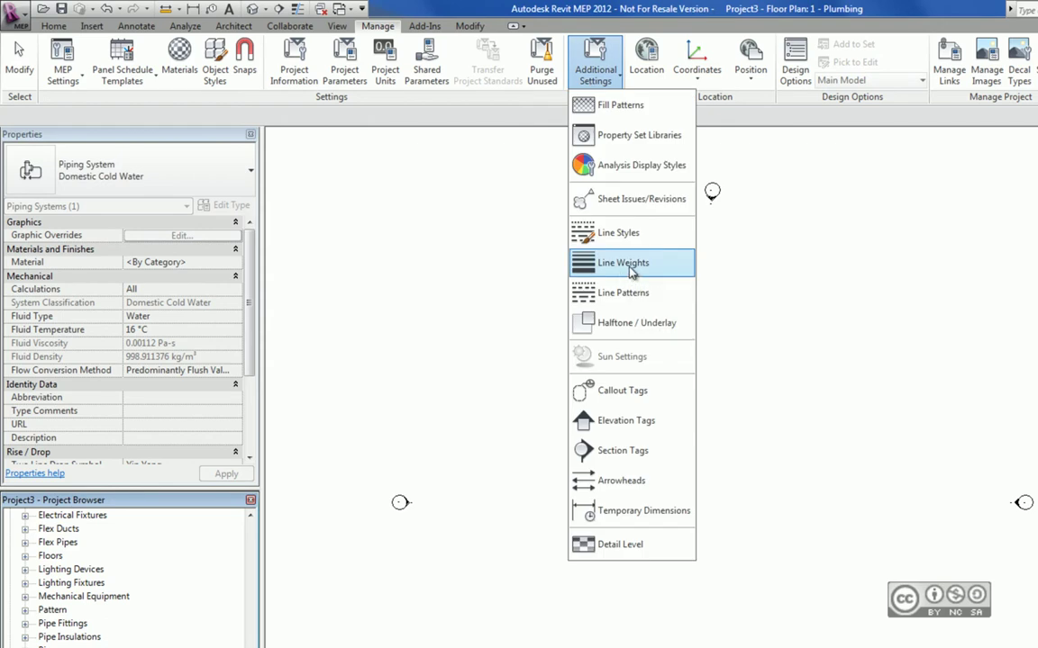
{"action": "left_click", "coordinate": [626, 264]}
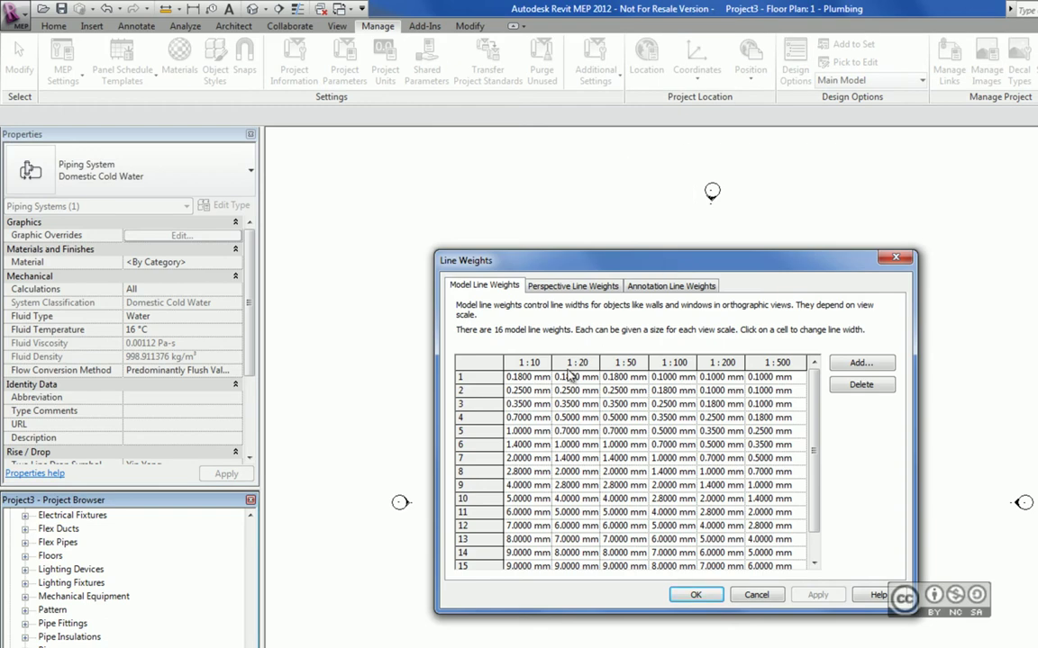
{"action": "scroll", "coordinate": [817, 522], "scroll_direction": "down", "scroll_amount": 1}
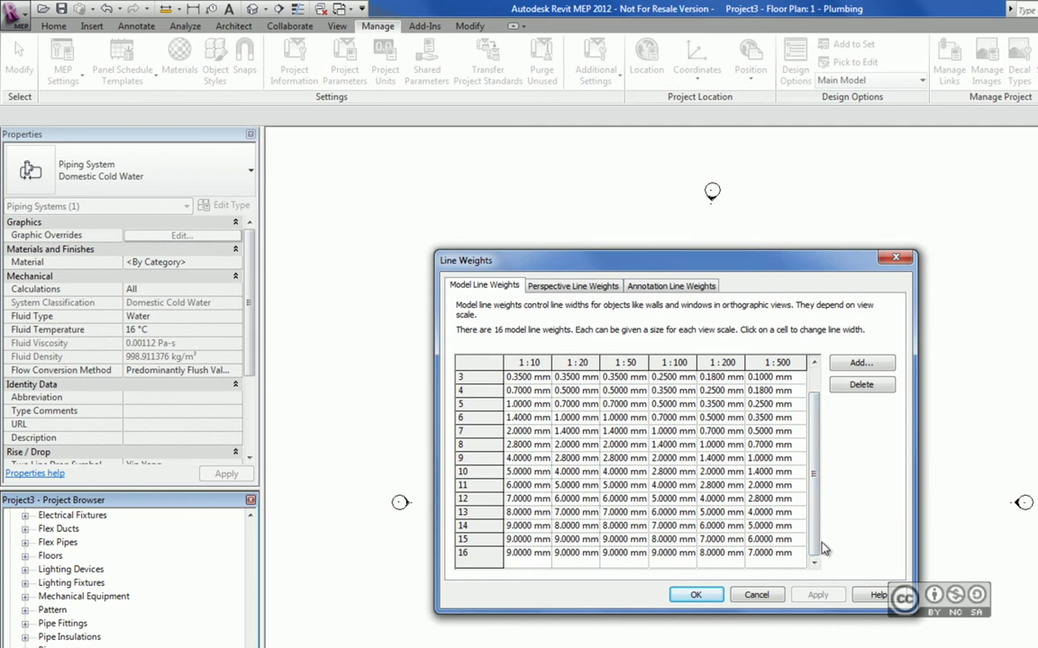
{"action": "scroll", "coordinate": [823, 550], "scroll_direction": "up", "scroll_amount": 1}
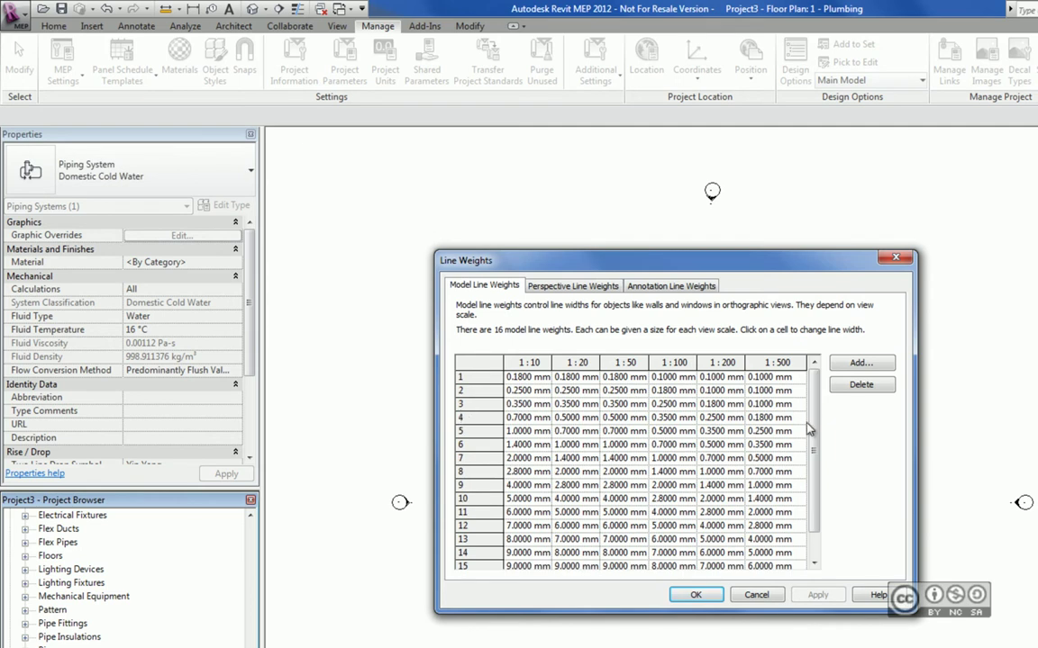
{"action": "scroll", "coordinate": [815, 451], "scroll_direction": "down", "scroll_amount": 1}
{"action": "scroll", "coordinate": [822, 507], "scroll_direction": "up", "scroll_amount": 1}
{"action": "scroll", "coordinate": [468, 486], "scroll_direction": "down", "scroll_amount": 1}
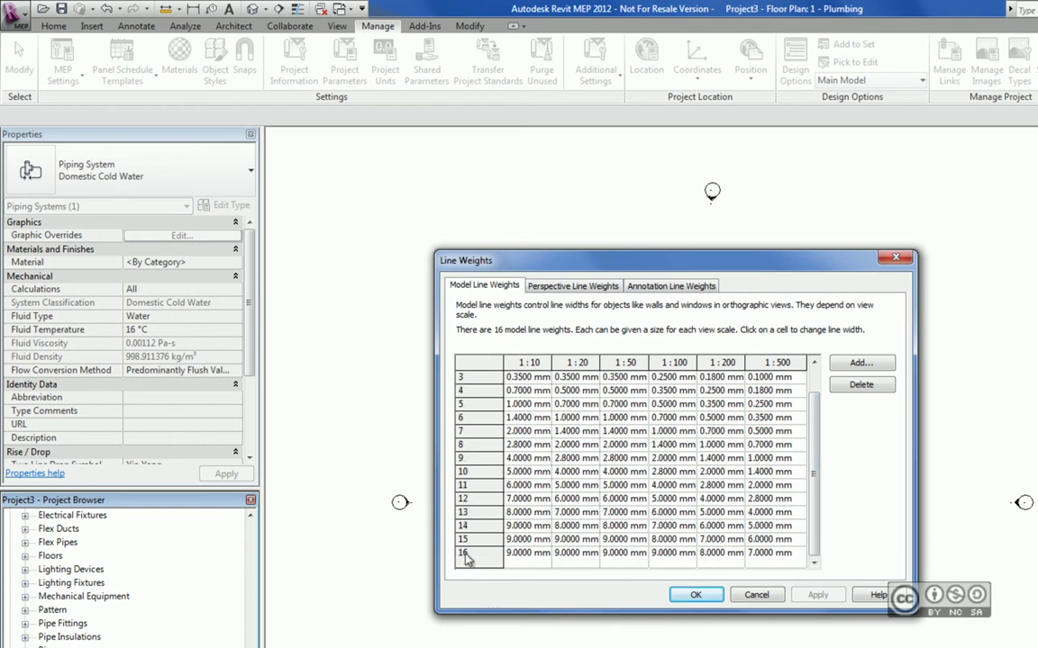
{"action": "scroll", "coordinate": [737, 346], "scroll_direction": "up", "scroll_amount": 1}
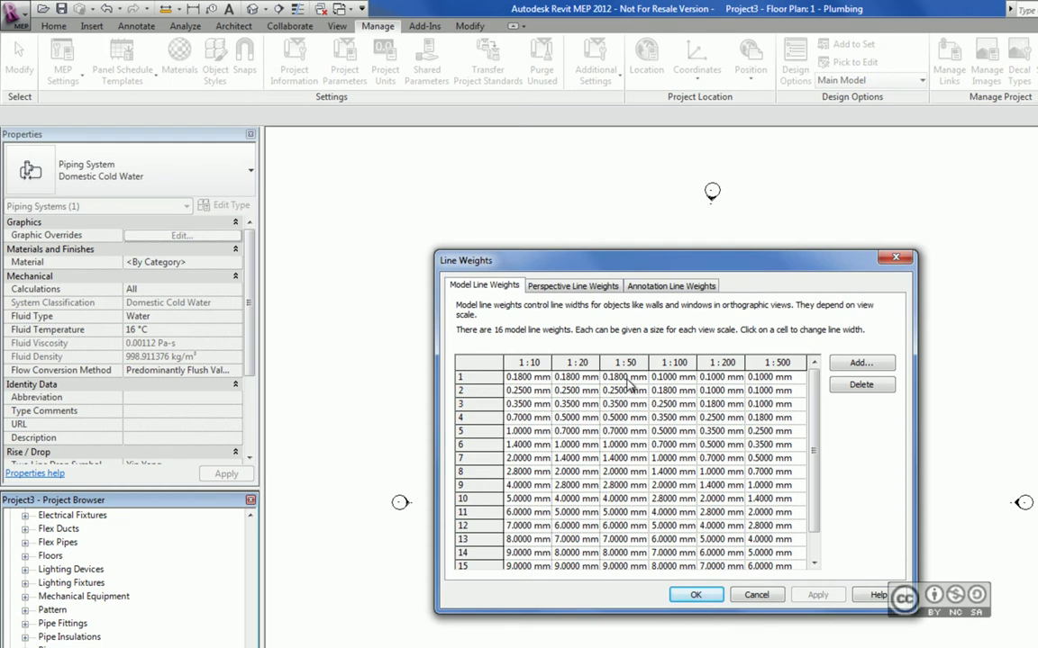
{"action": "scroll", "coordinate": [734, 496], "scroll_direction": "down", "scroll_amount": 1}
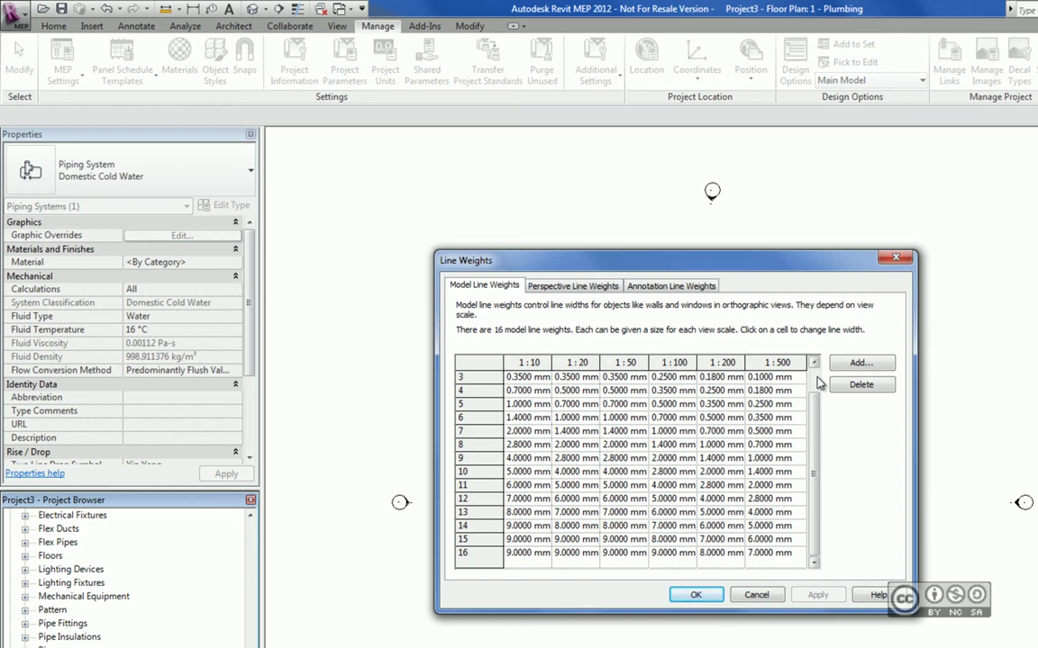
Step: Show the Perspective Line Weights table of 16 widths, 0.1000 mm to 10.0000 mm
{"action": "left_click", "coordinate": [572, 288]}
{"action": "mouse_move", "coordinate": [616, 410]}
{"action": "left_mouse_down"}
{"action": "mouse_move", "coordinate": [613, 447]}
{"action": "mouse_move", "coordinate": [487, 363]}
{"action": "left_mouse_up"}
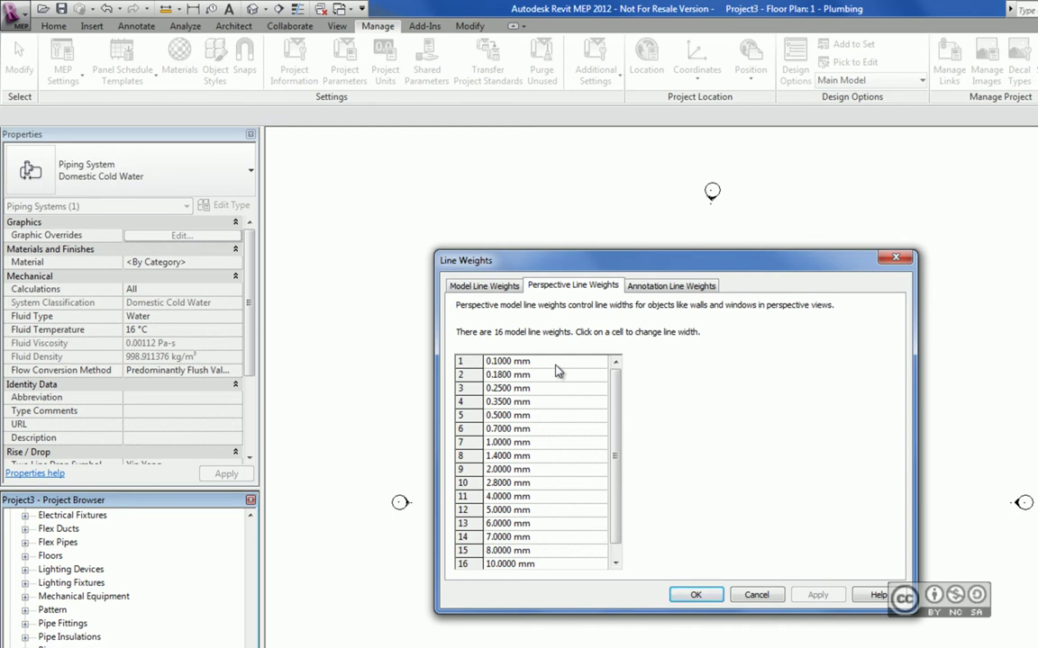
Step: Switch to the Annotation Line Weights table used for sections and dimensions
{"action": "left_click", "coordinate": [671, 286]}
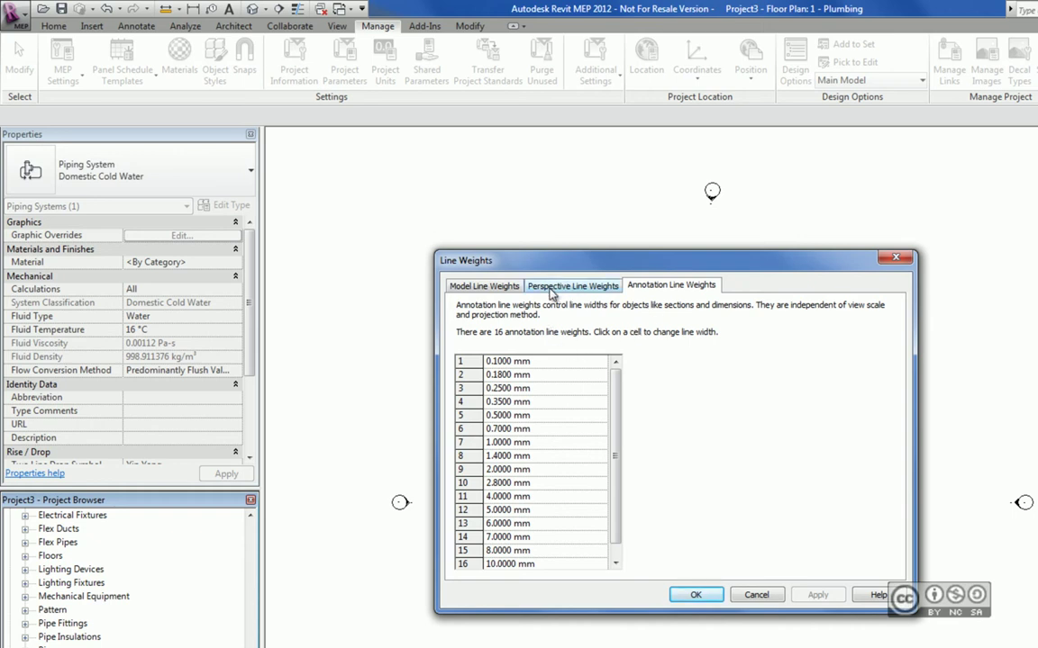
Step: Return to the Model Line Weights table and scroll it back to the top
{"action": "left_click", "coordinate": [477, 289]}
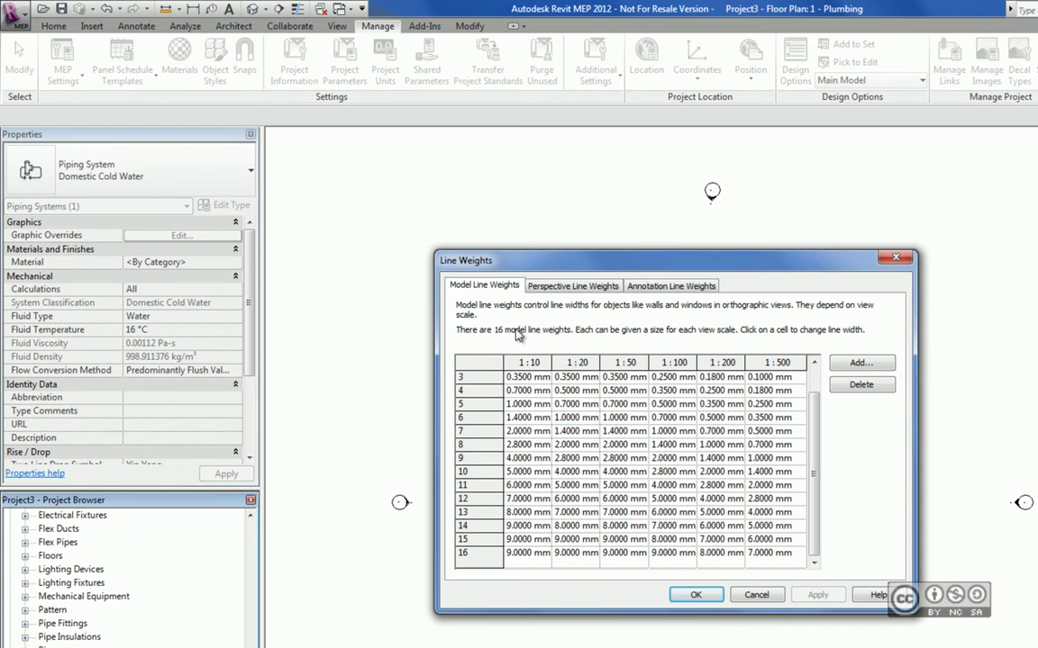
{"action": "scroll", "coordinate": [731, 394], "scroll_direction": "up", "scroll_amount": 1}
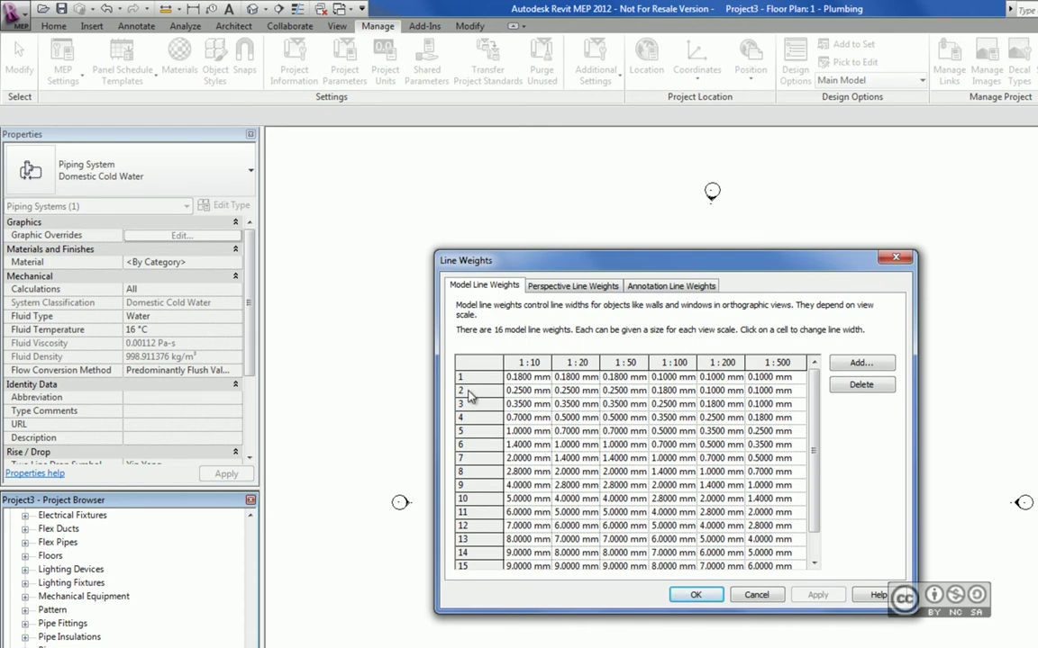
Step: Dismiss the Line Weights dialog with Esc, leaving all weights unchanged
{"action": "key", "text": "Escape"}
{"action": "key", "text": "Escape"}
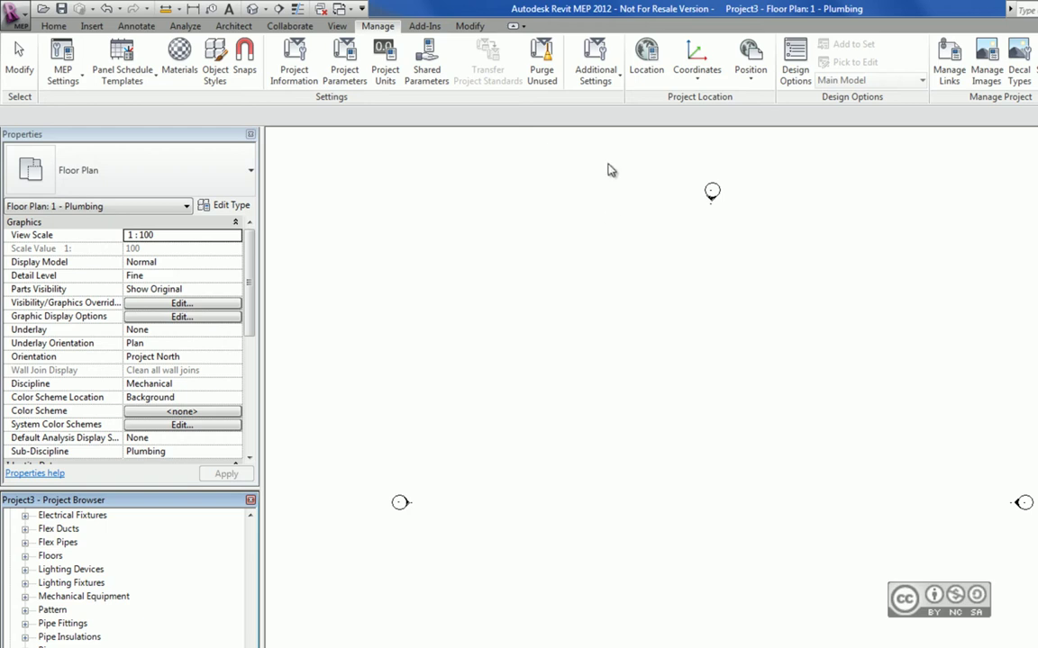
Step: Open the Line Patterns dialog from Manage > Additional Settings
{"action": "left_click", "coordinate": [601, 79]}
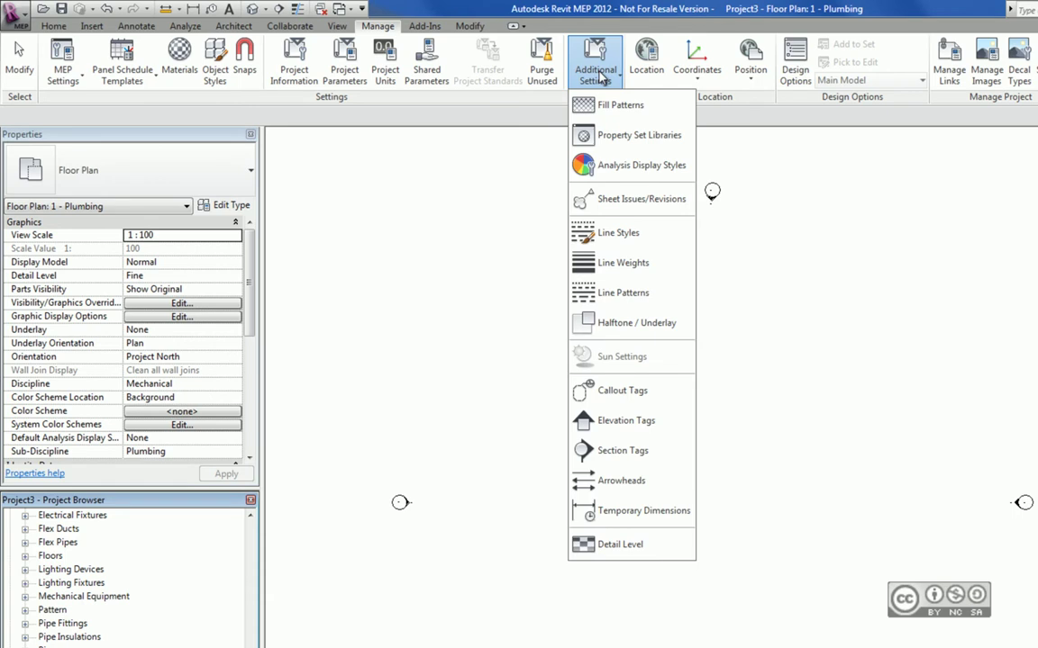
{"action": "left_click", "coordinate": [615, 292]}
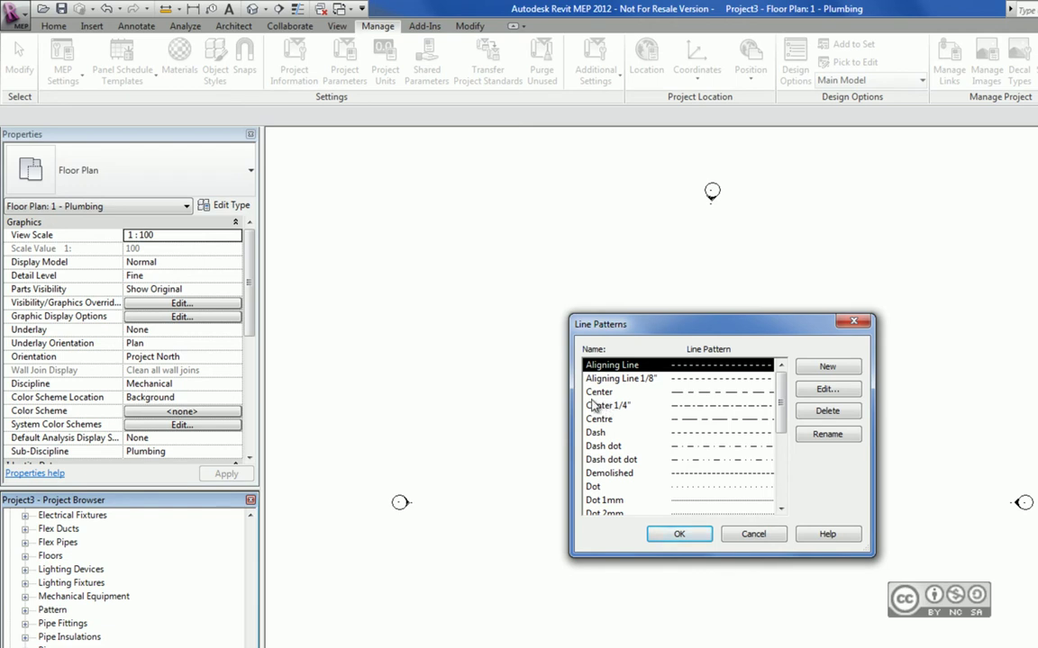
Step: Select the Center pattern in the Line Patterns list
{"action": "left_click", "coordinate": [602, 394]}
{"action": "left_click", "coordinate": [603, 405]}
{"action": "left_click", "coordinate": [648, 395]}
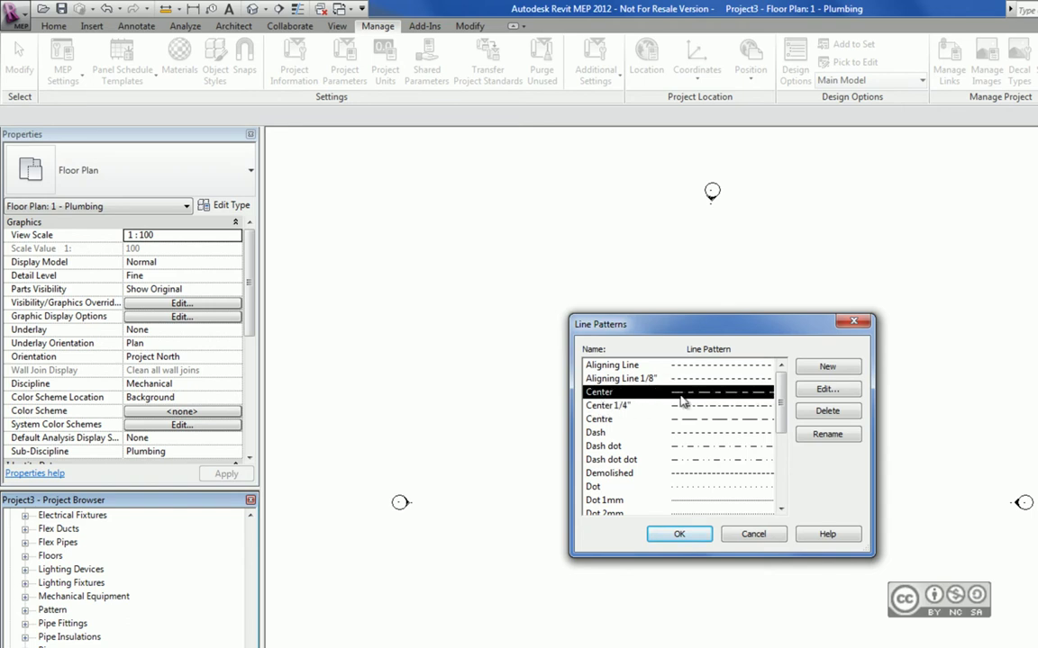
{"action": "left_click", "coordinate": [827, 390]}
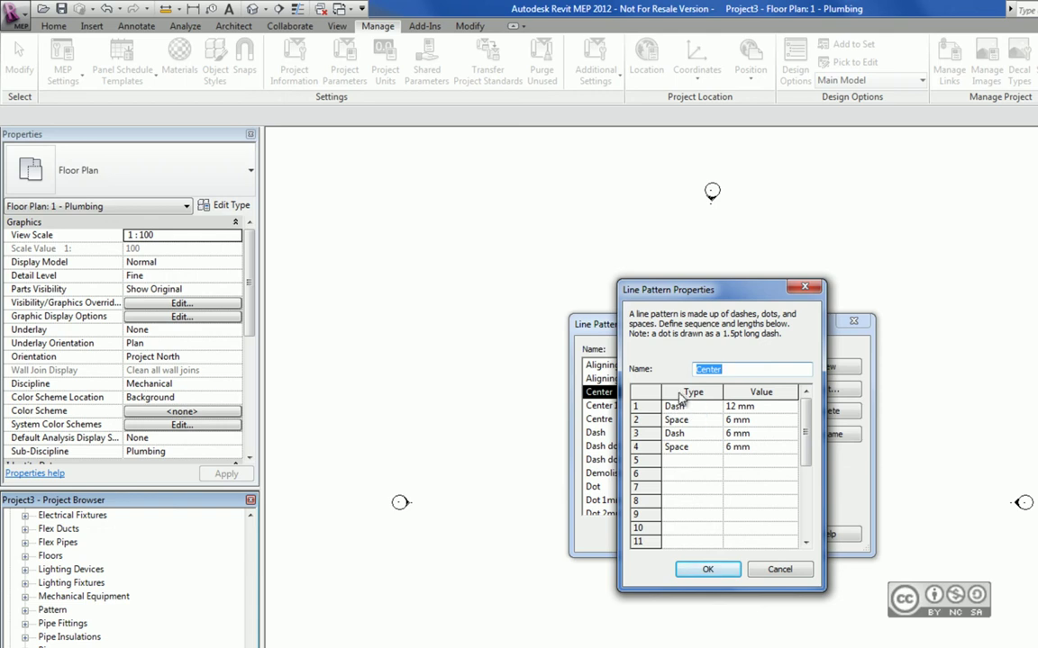
{"action": "left_click", "coordinate": [689, 406]}
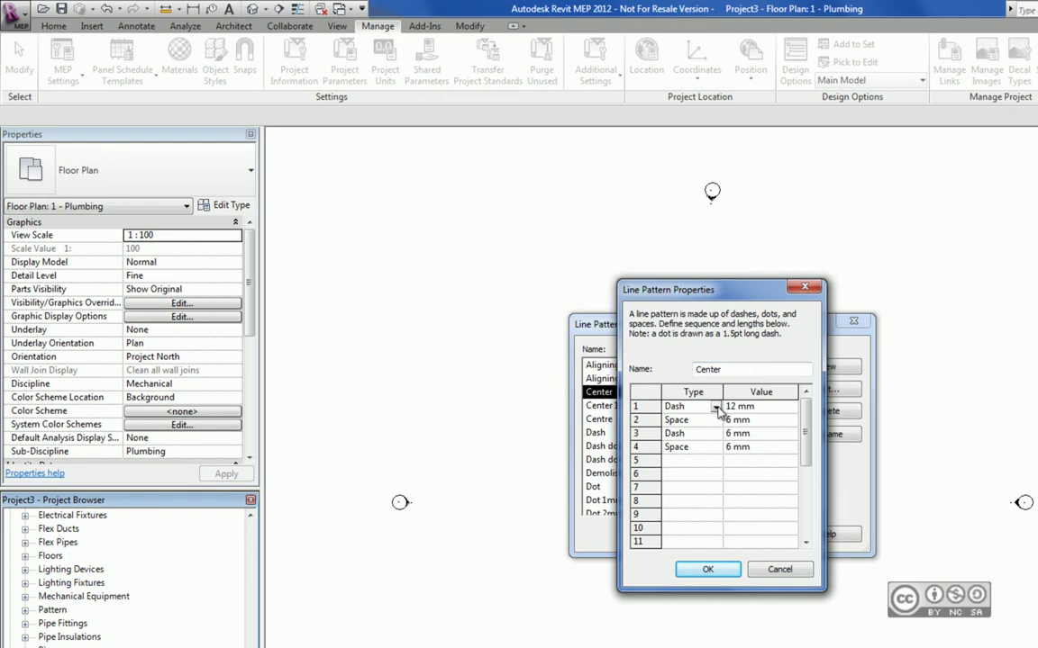
{"action": "left_click", "coordinate": [714, 407]}
{"action": "left_click", "coordinate": [713, 407]}
{"action": "left_click", "coordinate": [700, 460]}
{"action": "left_click", "coordinate": [717, 460]}
{"action": "left_click", "coordinate": [685, 488]}
{"action": "left_click", "coordinate": [734, 461]}
{"action": "scroll", "coordinate": [800, 539], "scroll_direction": "down", "scroll_amount": 4}
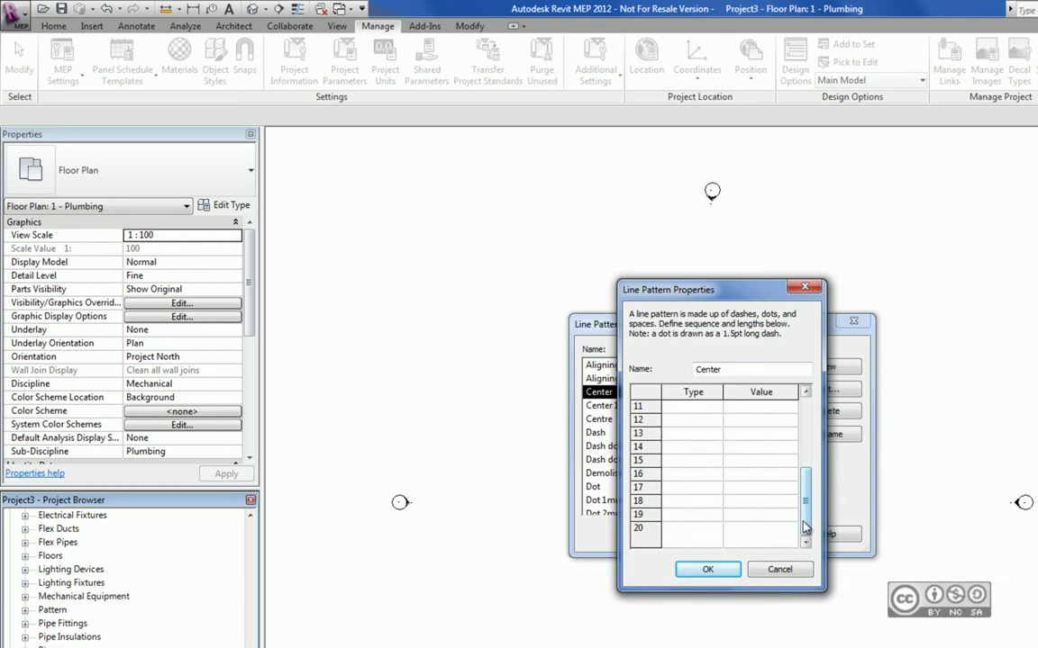
{"action": "scroll", "coordinate": [807, 528], "scroll_direction": "up", "scroll_amount": 4}
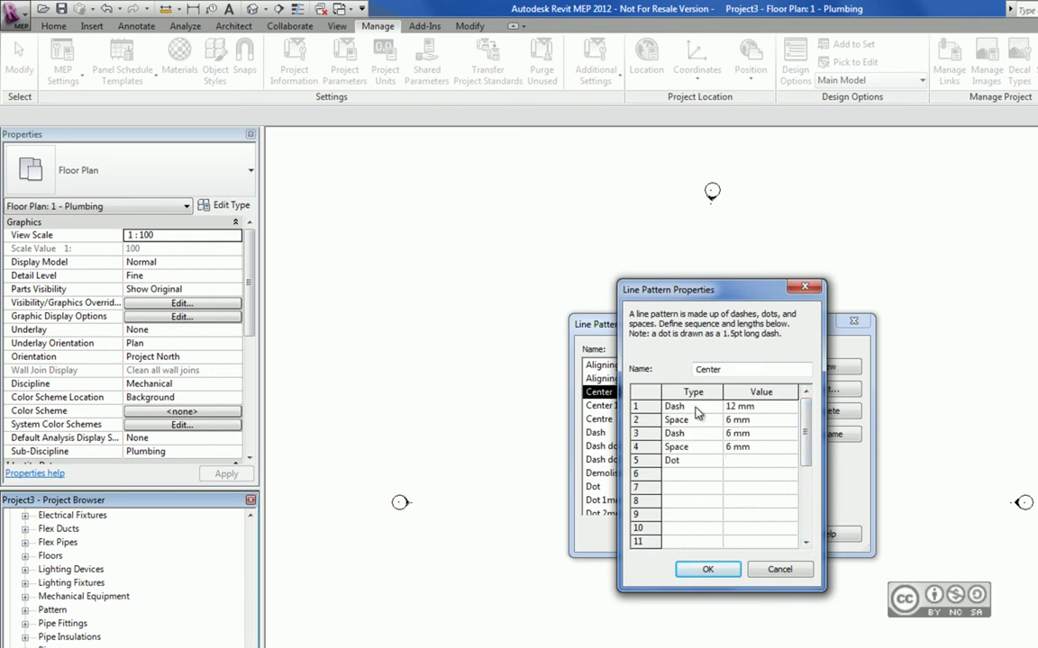
{"action": "key", "text": "Return"}
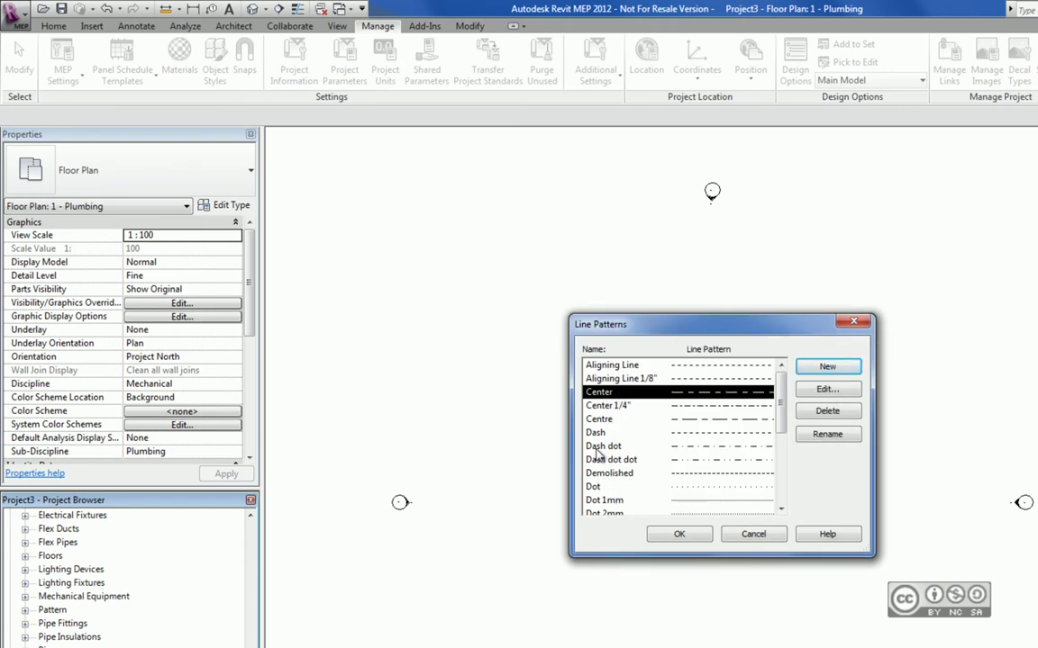
Step: Open Dash dot dot's properties and review its 6.35 mm dash, 4.7625 mm spaces and two dots
{"action": "left_click", "coordinate": [596, 447]}
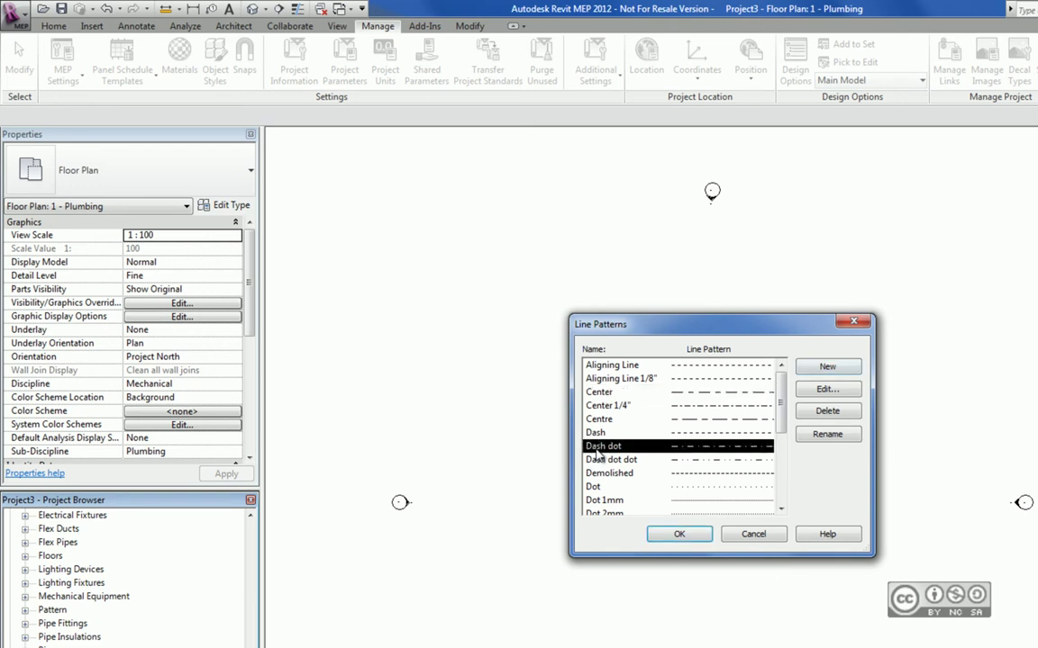
{"action": "left_click", "coordinate": [620, 460]}
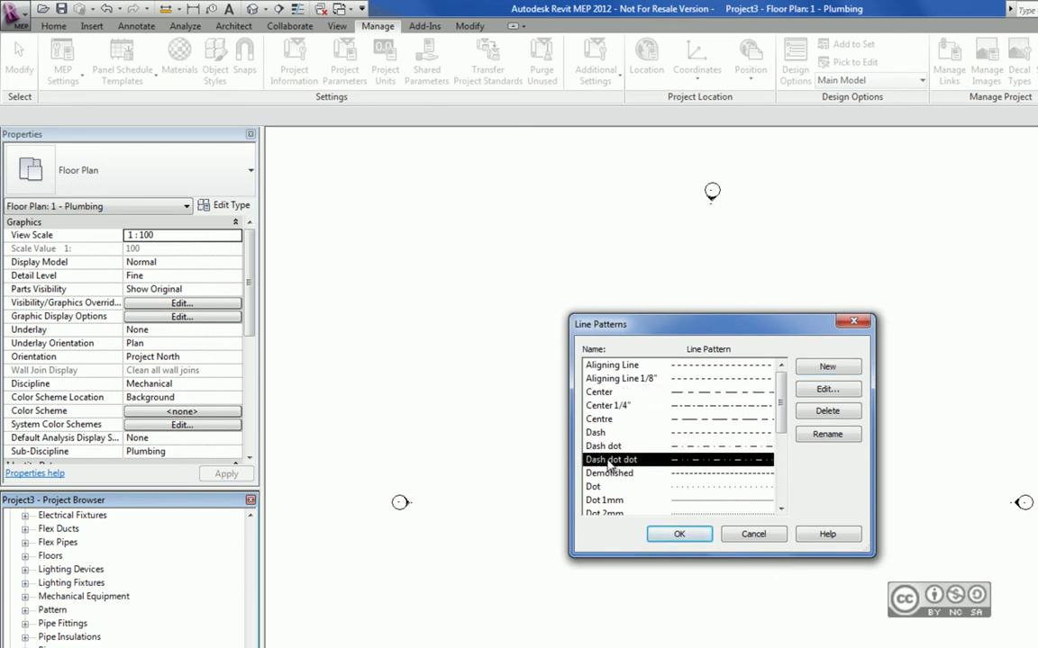
{"action": "left_click", "coordinate": [827, 389]}
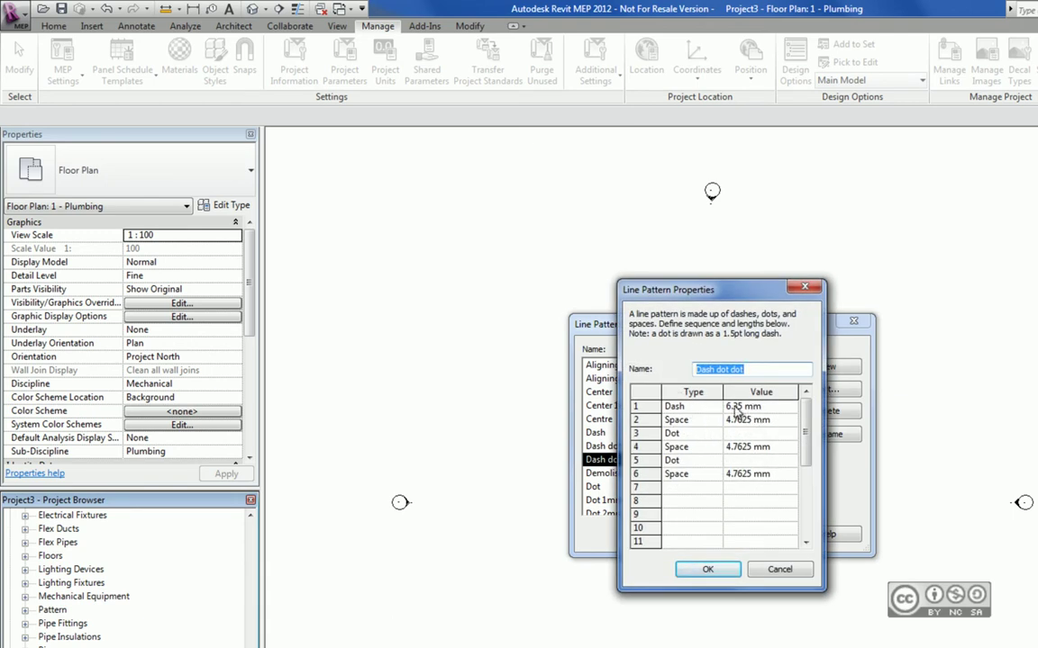
{"action": "left_click_drag", "start_coordinate": [689, 290], "coordinate": [824, 291]}
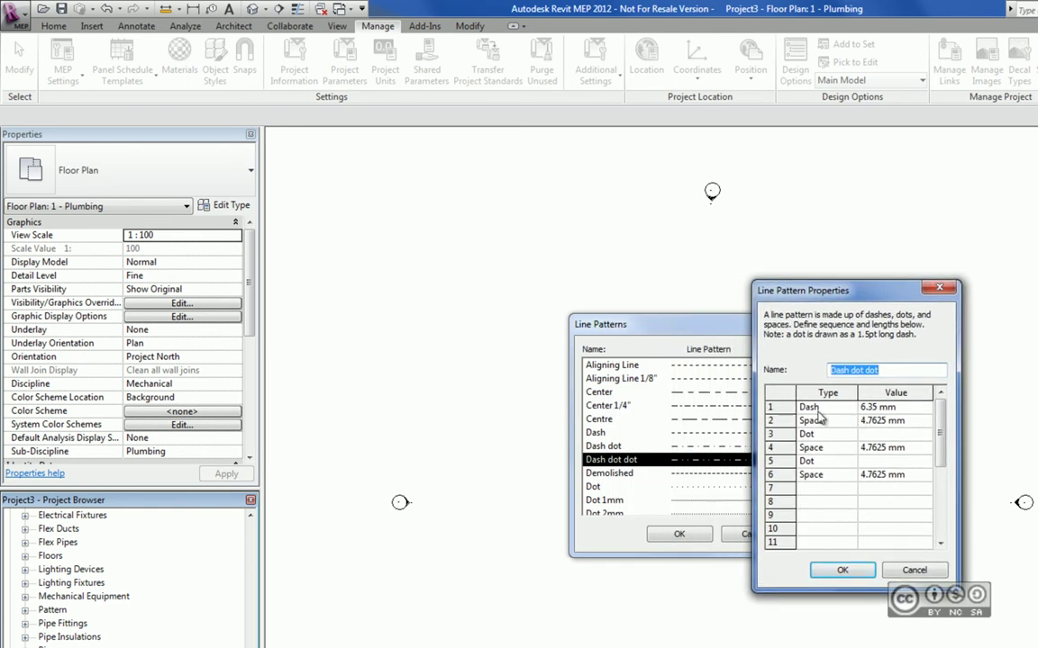
{"action": "left_click", "coordinate": [883, 408]}
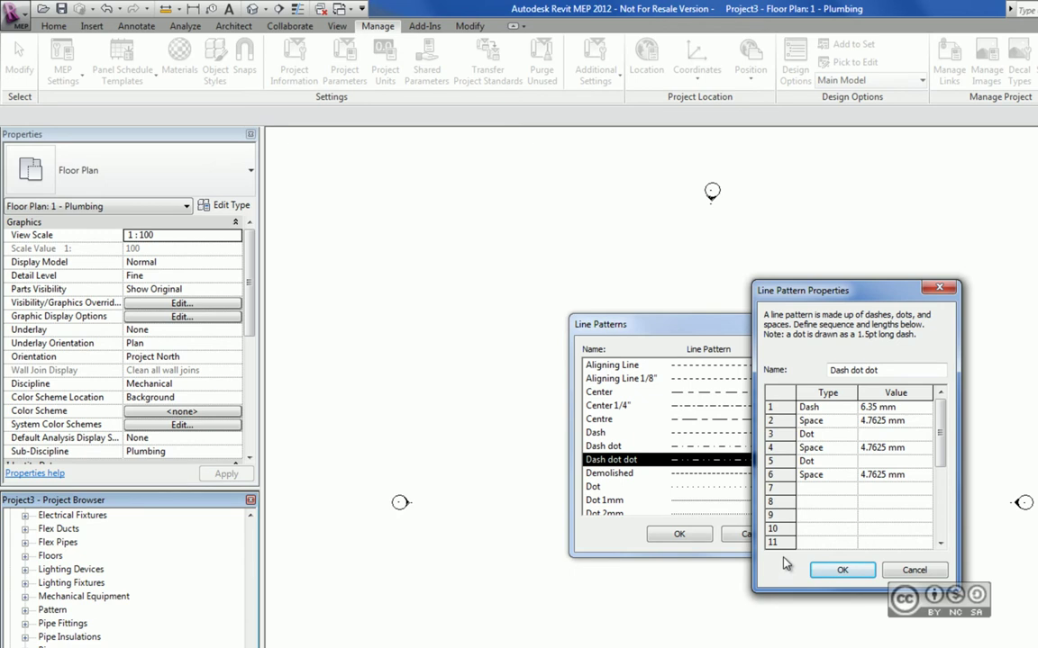
Step: Close the pattern dialogs and draw a 15600 model line 2200 from the existing line
{"action": "left_click", "coordinate": [913, 571]}
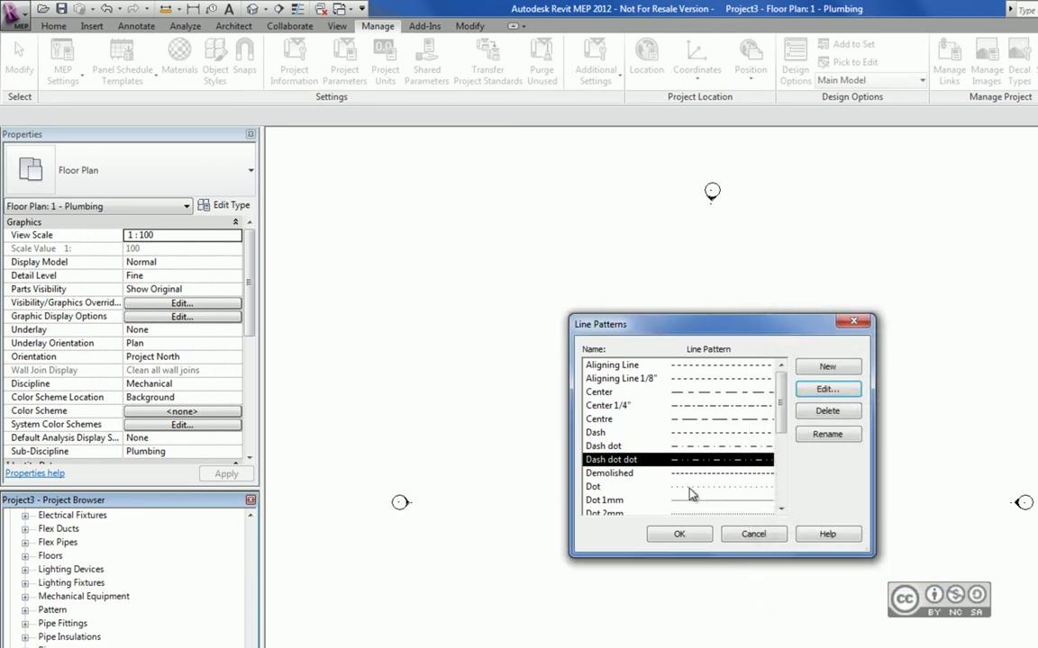
{"action": "left_click", "coordinate": [753, 535]}
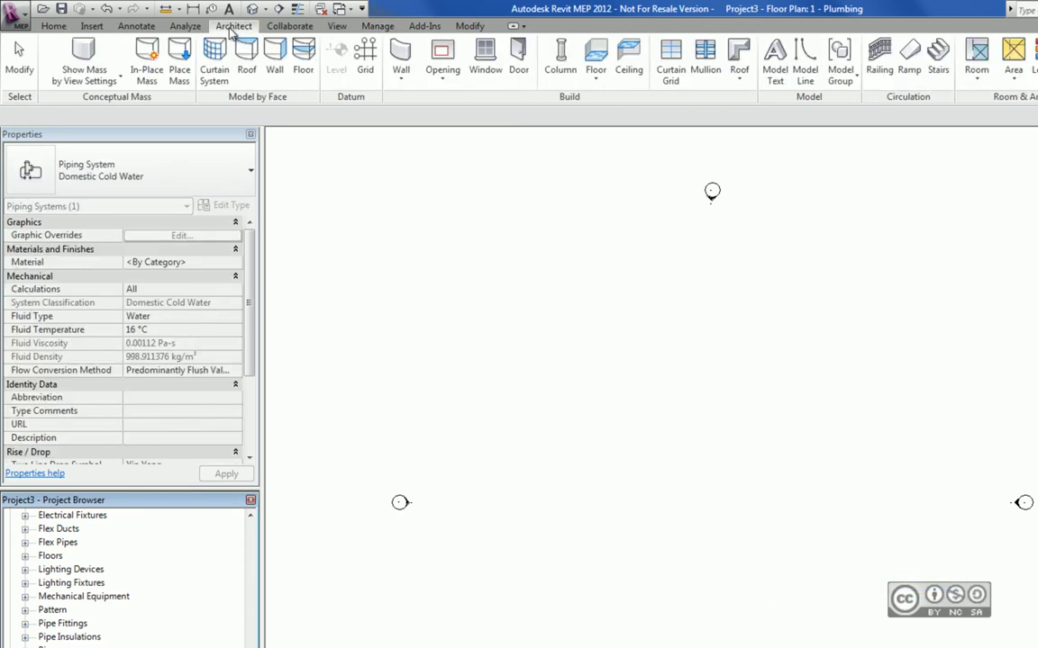
{"action": "left_click", "coordinate": [806, 72]}
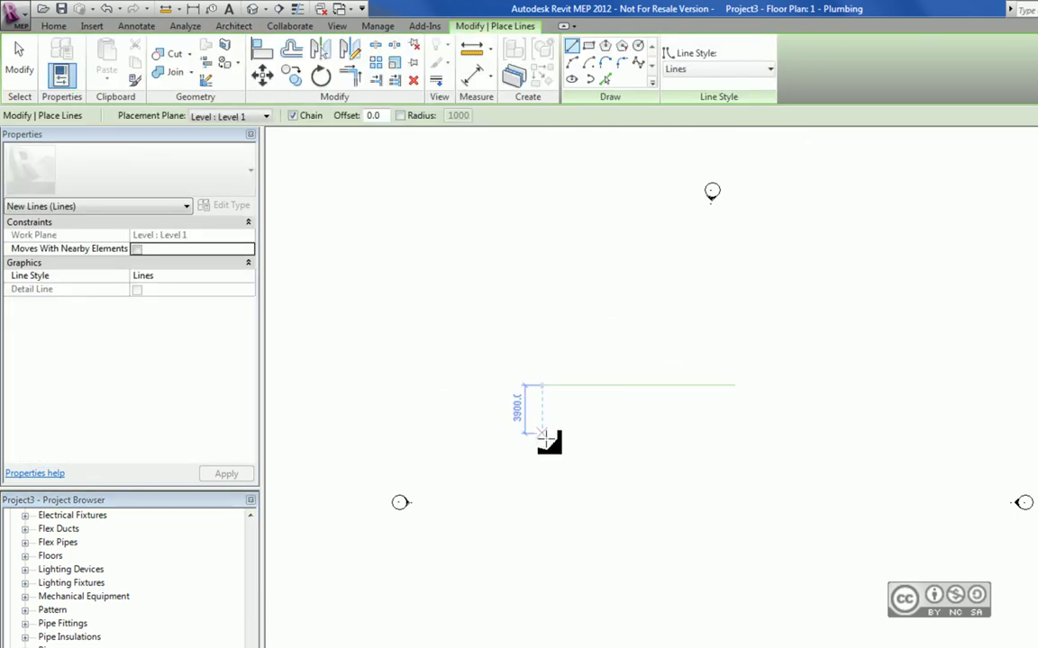
{"action": "left_click", "coordinate": [735, 412]}
{"action": "key", "text": "Escape"}
{"action": "key", "text": "Escape"}
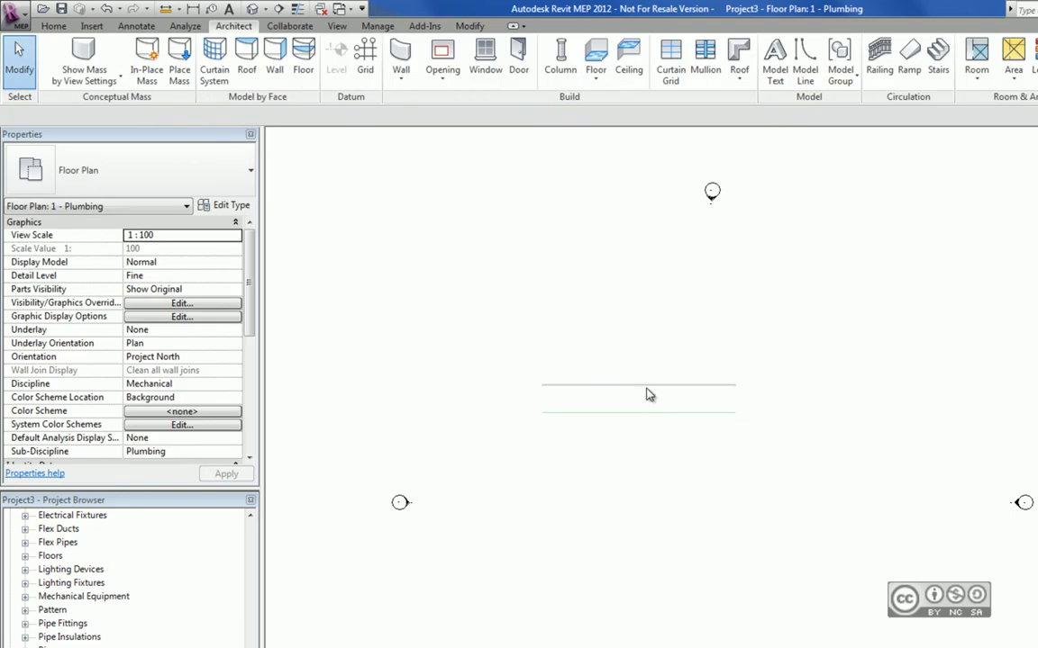
Step: Select the lines to confirm the upper dashed one uses the Joon 1 style
{"action": "left_click", "coordinate": [642, 387]}
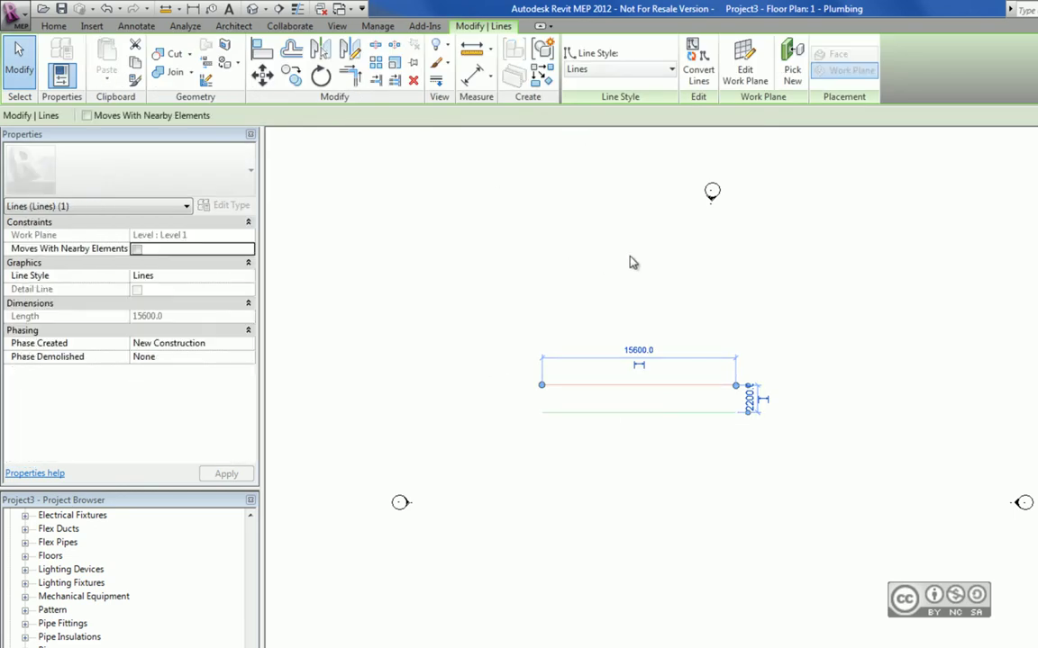
{"action": "left_click", "coordinate": [629, 399]}
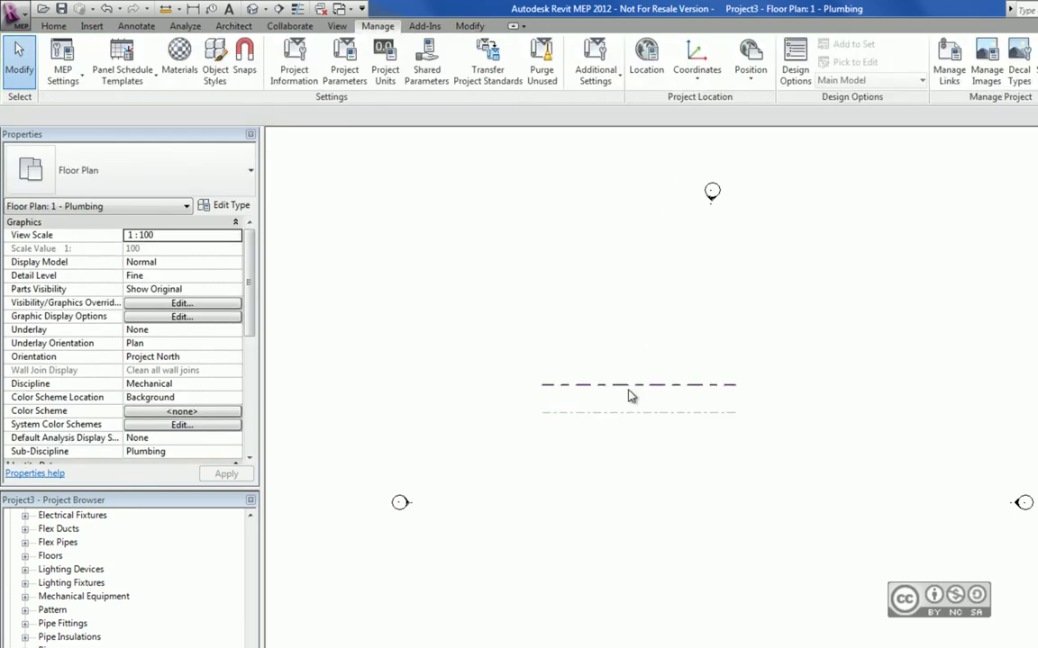
{"action": "left_click", "coordinate": [620, 385]}
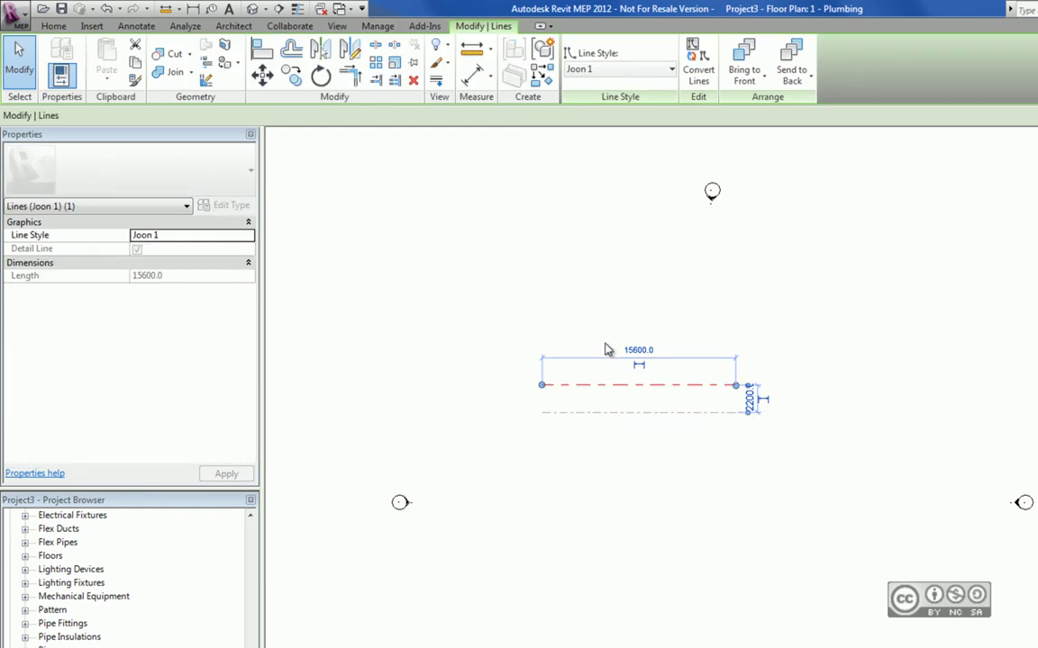
{"action": "scroll", "coordinate": [637, 404], "scroll_direction": "up", "scroll_amount": 3}
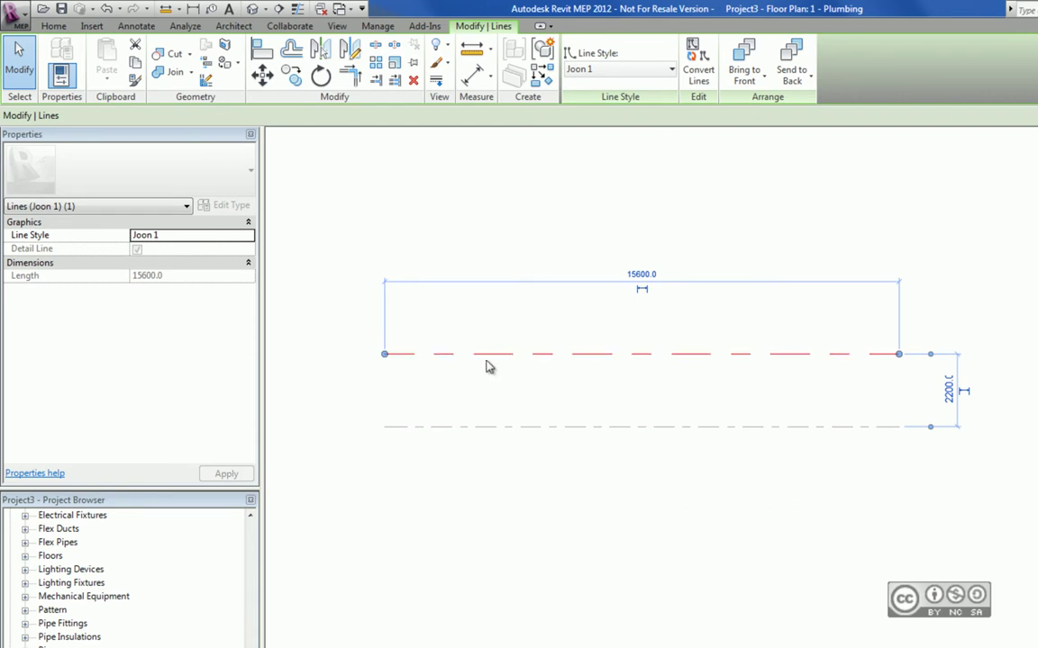
{"action": "scroll", "coordinate": [486, 356], "scroll_direction": "up", "scroll_amount": 1}
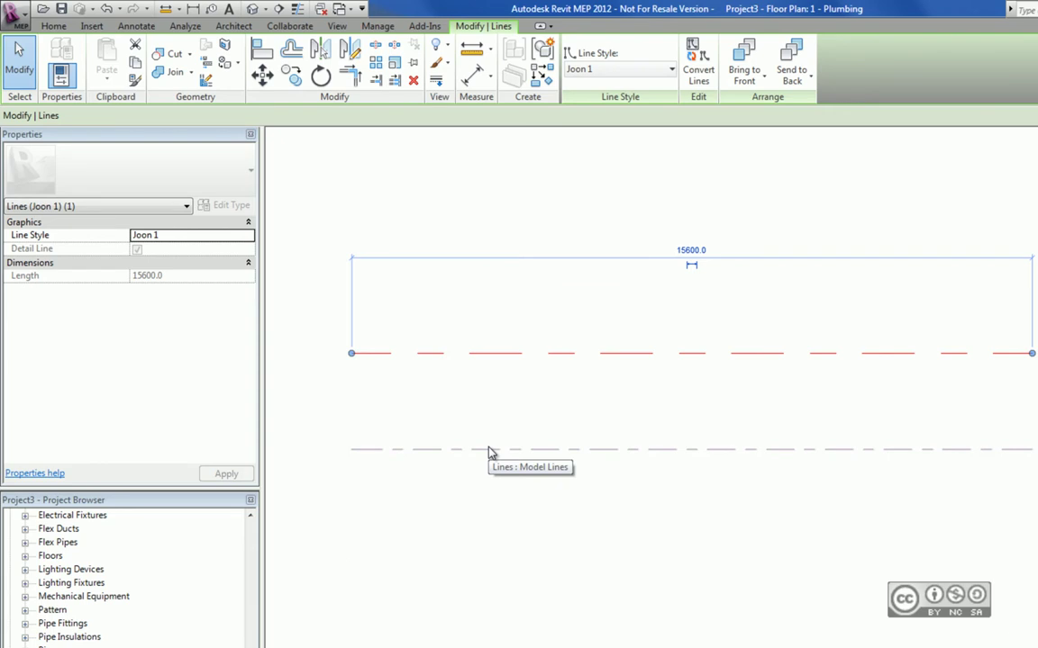
{"action": "left_click", "coordinate": [377, 25]}
{"action": "left_click", "coordinate": [594, 71]}
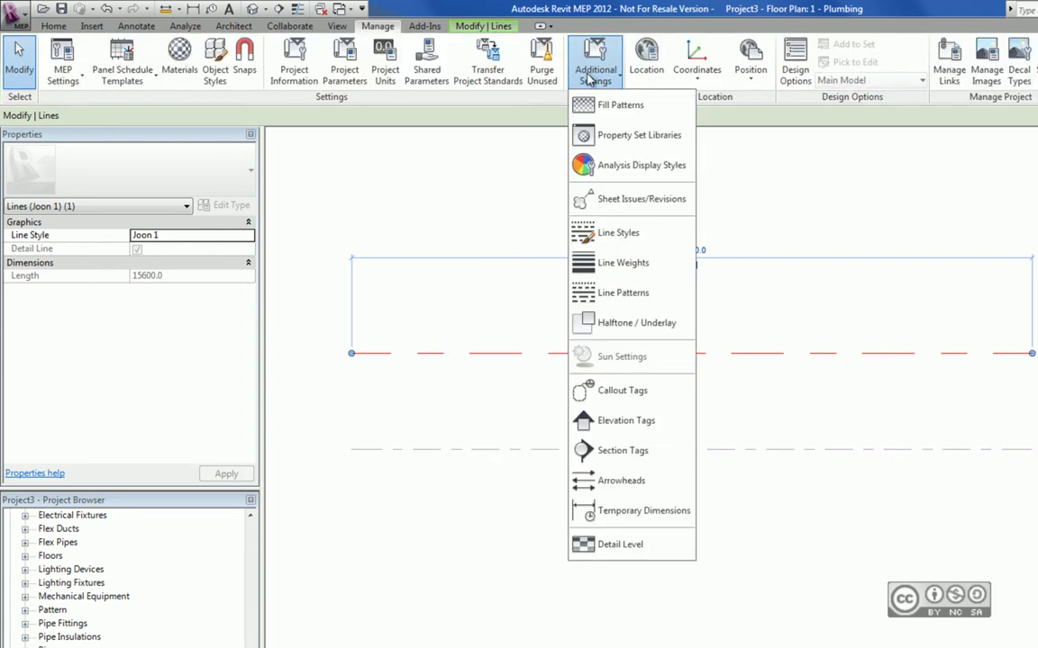
{"action": "left_click", "coordinate": [629, 298]}
{"action": "mouse_move", "coordinate": [656, 333]}
{"action": "left_mouse_down"}
{"action": "mouse_move", "coordinate": [744, 466]}
{"action": "mouse_move", "coordinate": [628, 519]}
{"action": "left_mouse_up"}
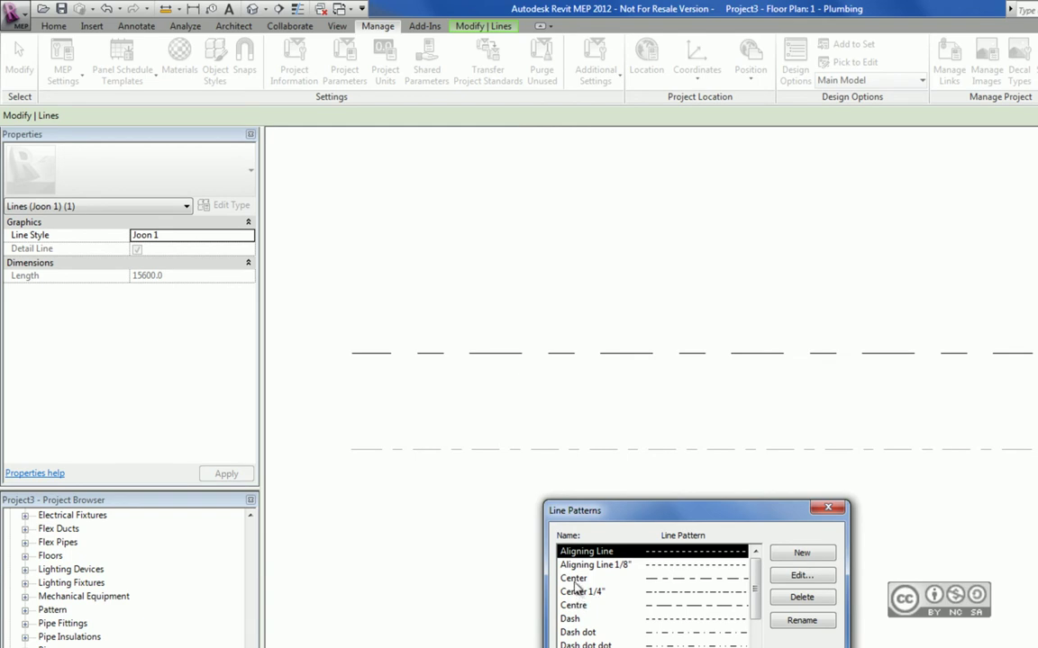
{"action": "key", "text": "Escape"}
{"action": "left_click", "coordinate": [637, 314]}
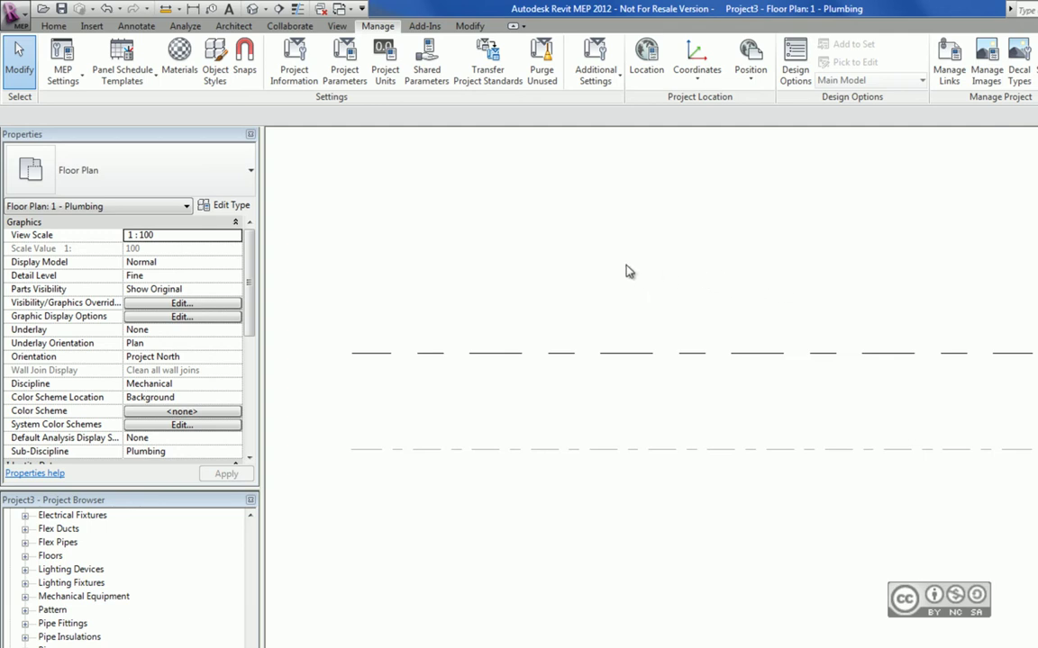
{"action": "left_click", "coordinate": [137, 26]}
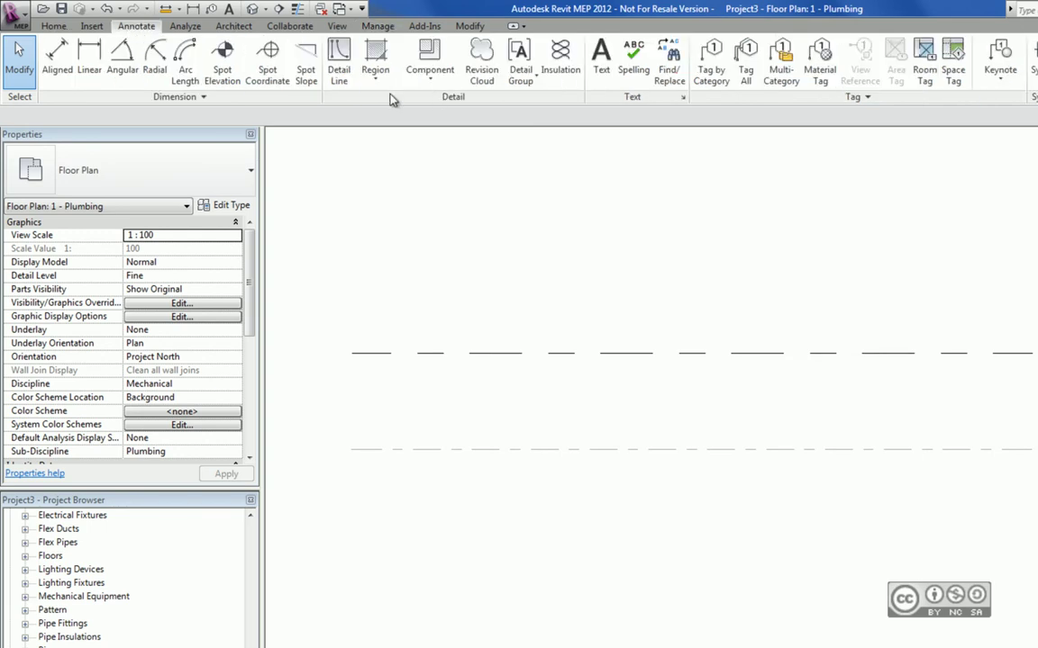
{"action": "scroll", "coordinate": [345, 82], "scroll_direction": "down", "scroll_amount": 2}
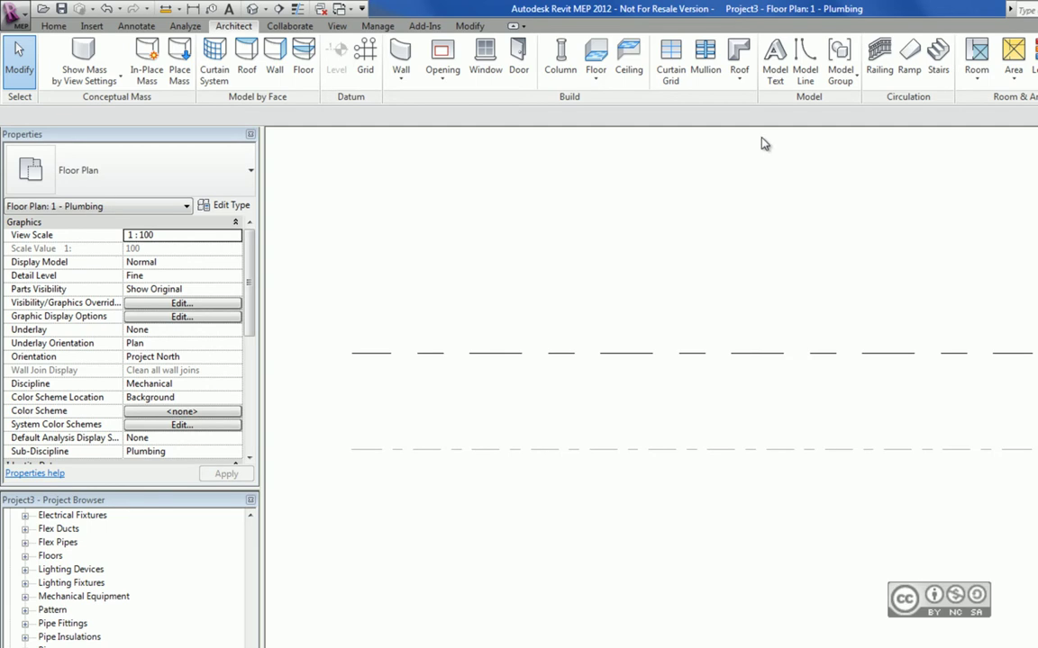
{"action": "key", "text": "alt+w"}
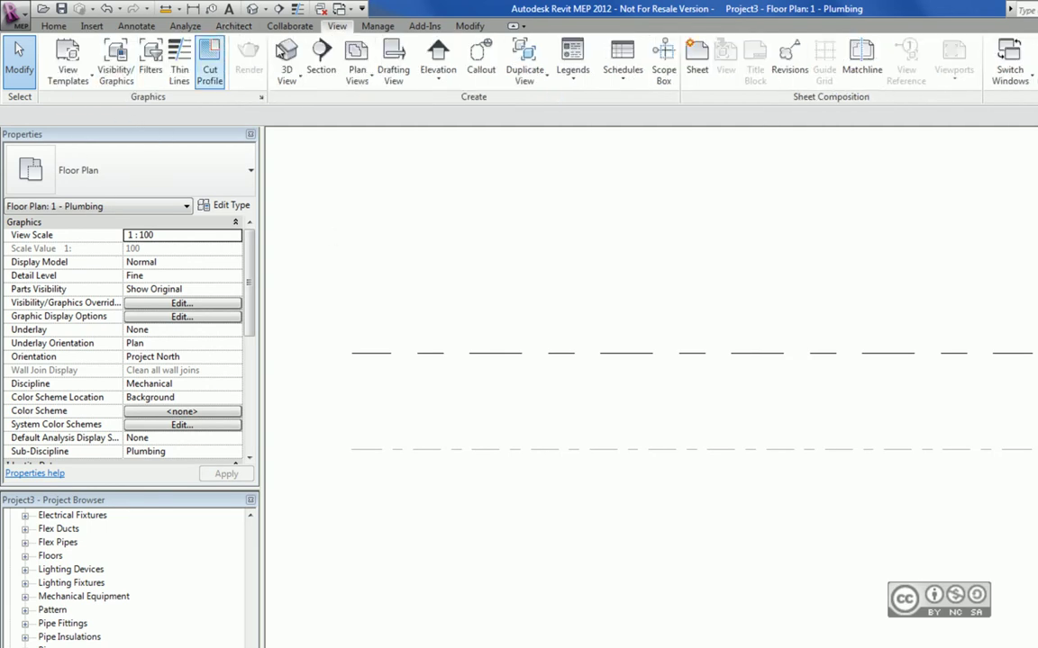
{"action": "left_click", "coordinate": [117, 63]}
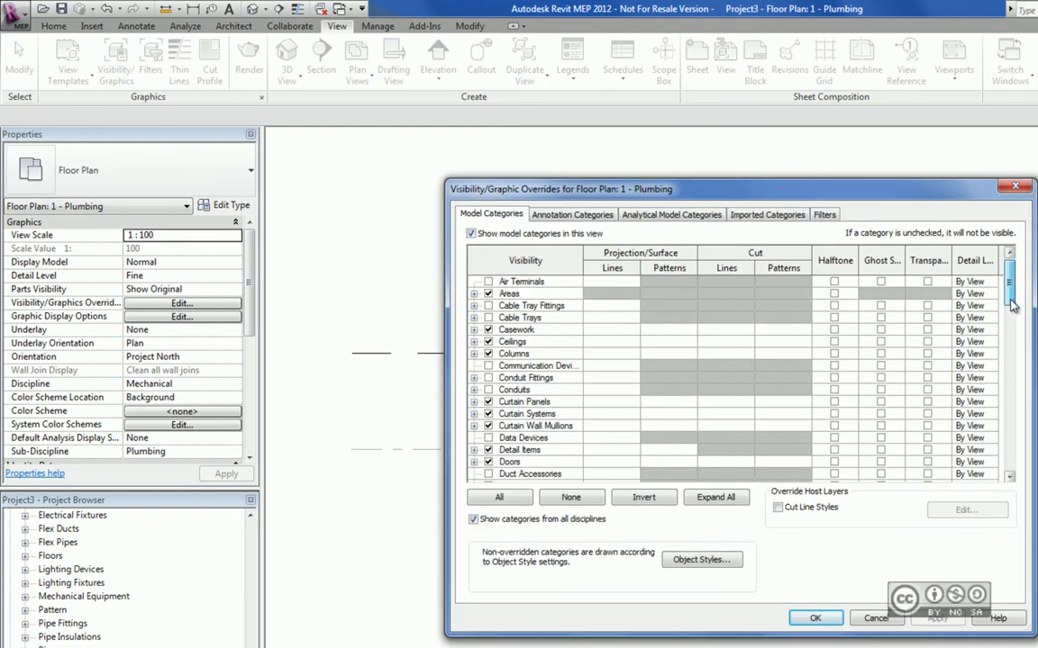
{"action": "left_click_drag", "start_coordinate": [1010, 274], "coordinate": [1010, 354]}
{"action": "left_click", "coordinate": [509, 366]}
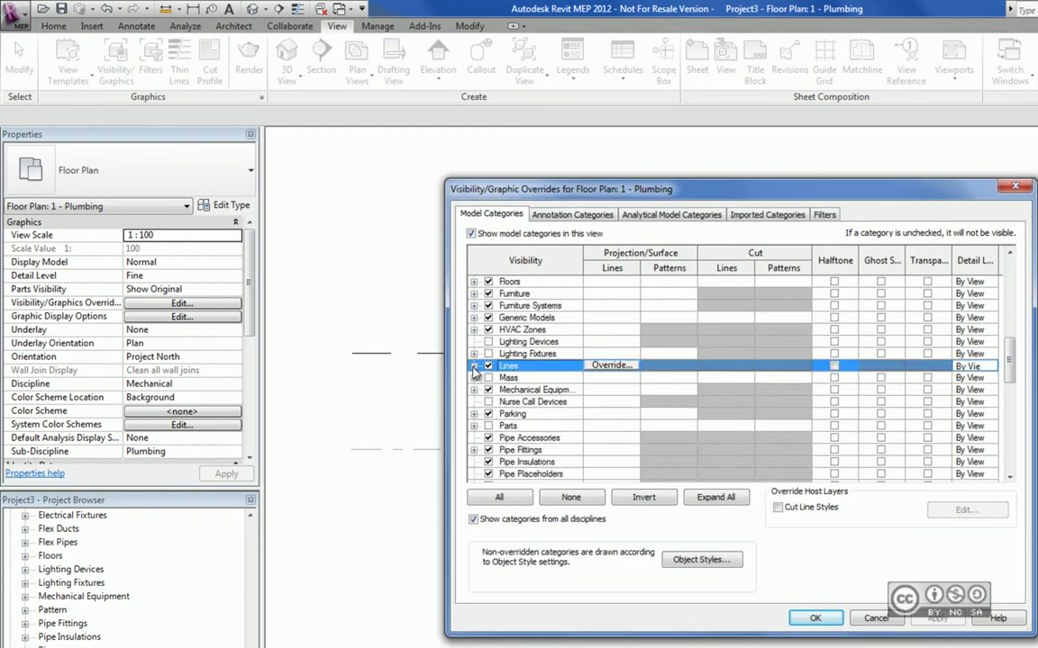
{"action": "double_click", "coordinate": [510, 367]}
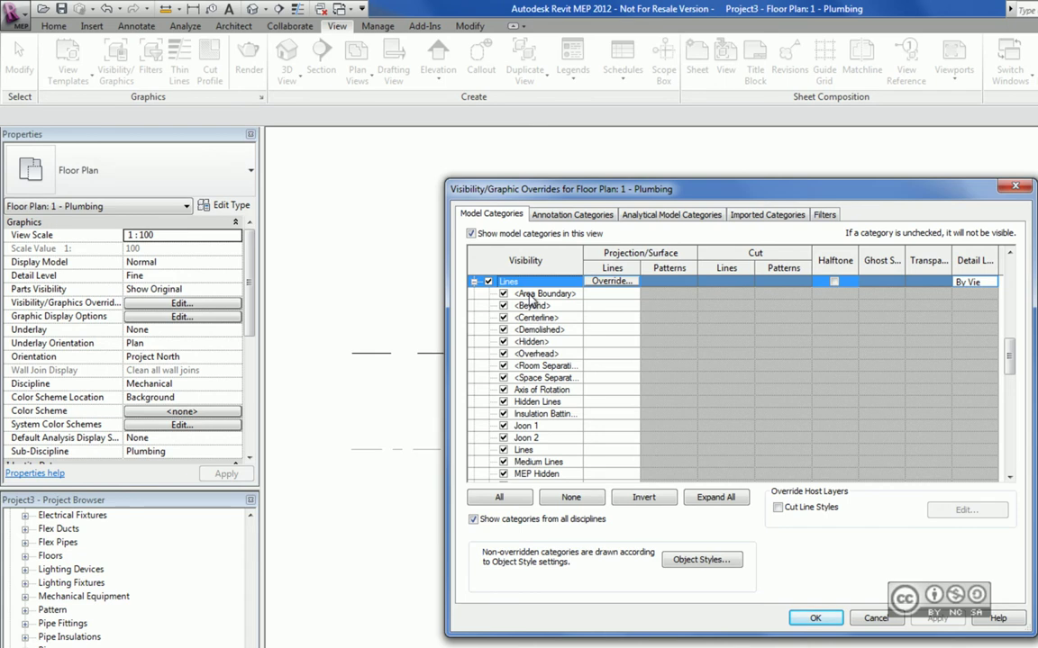
{"action": "key", "text": "Return"}
{"action": "left_click", "coordinate": [377, 27]}
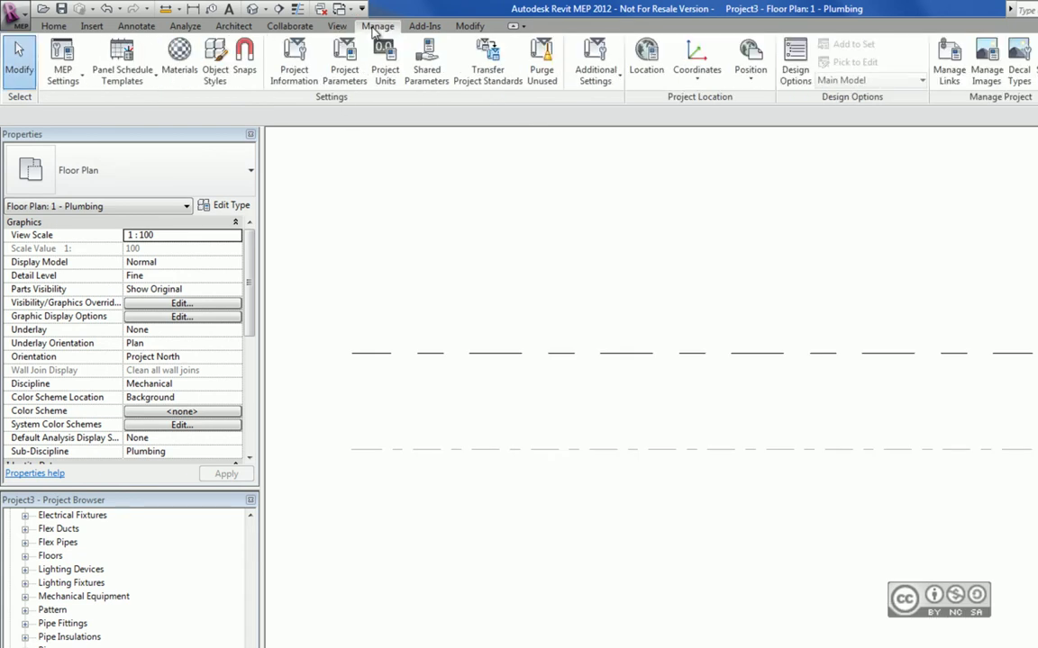
Step: Open the Line Styles dialog and expand the Lines category
{"action": "left_click", "coordinate": [613, 80]}
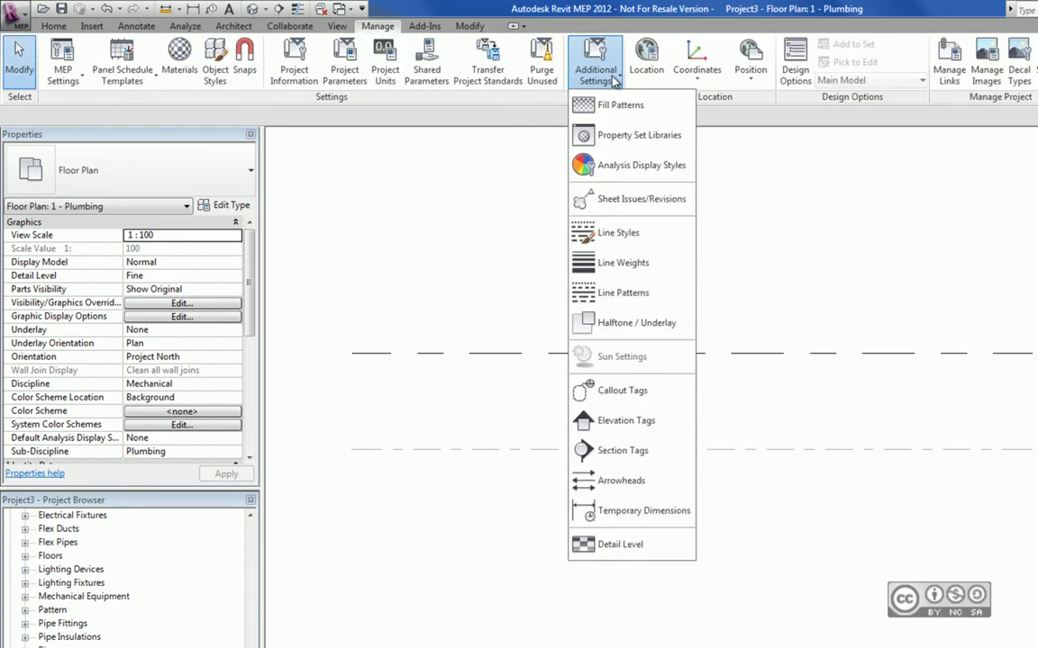
{"action": "left_click", "coordinate": [634, 234]}
{"action": "left_click", "coordinate": [413, 306]}
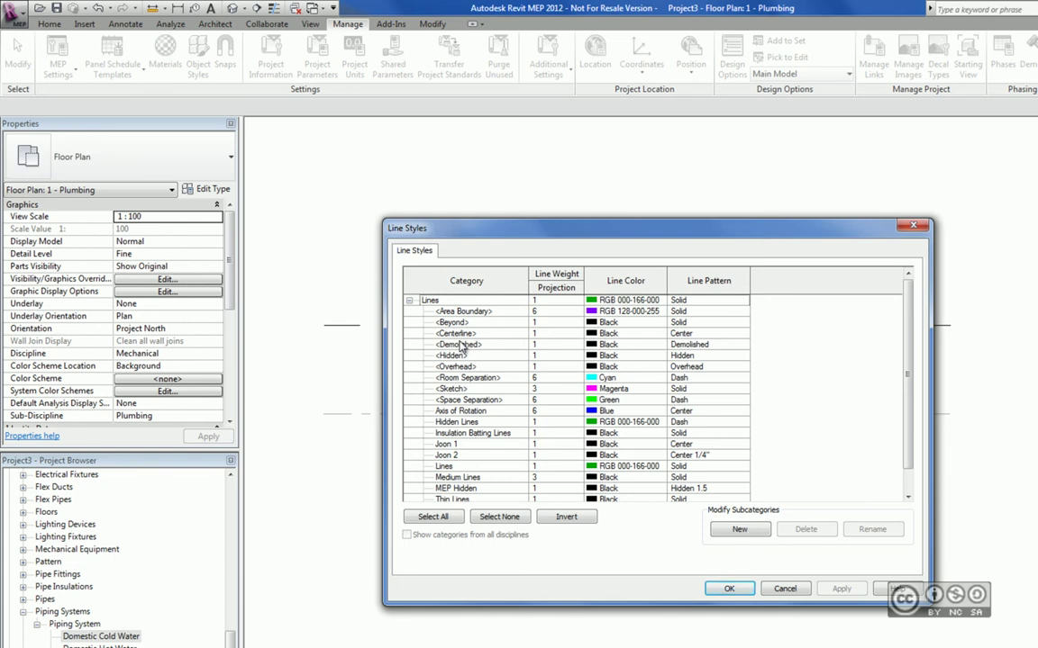
Step: Browse Area Boundary, Demolished, Axis of Rotation and MEP Hidden, then start a new subcategory
{"action": "left_click", "coordinate": [467, 312]}
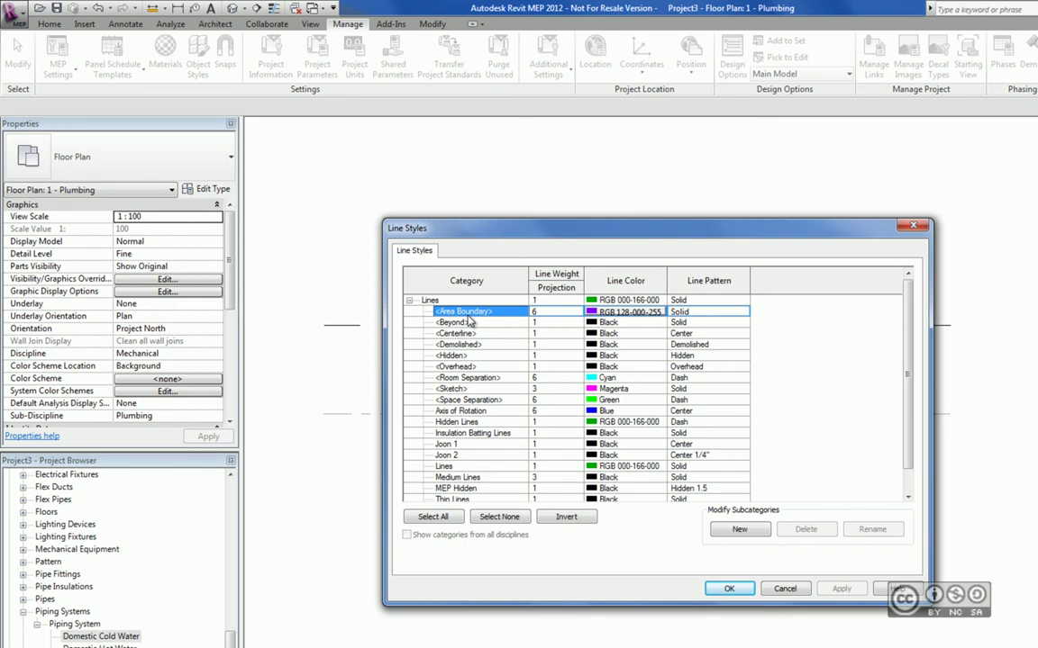
{"action": "left_click", "coordinate": [472, 346]}
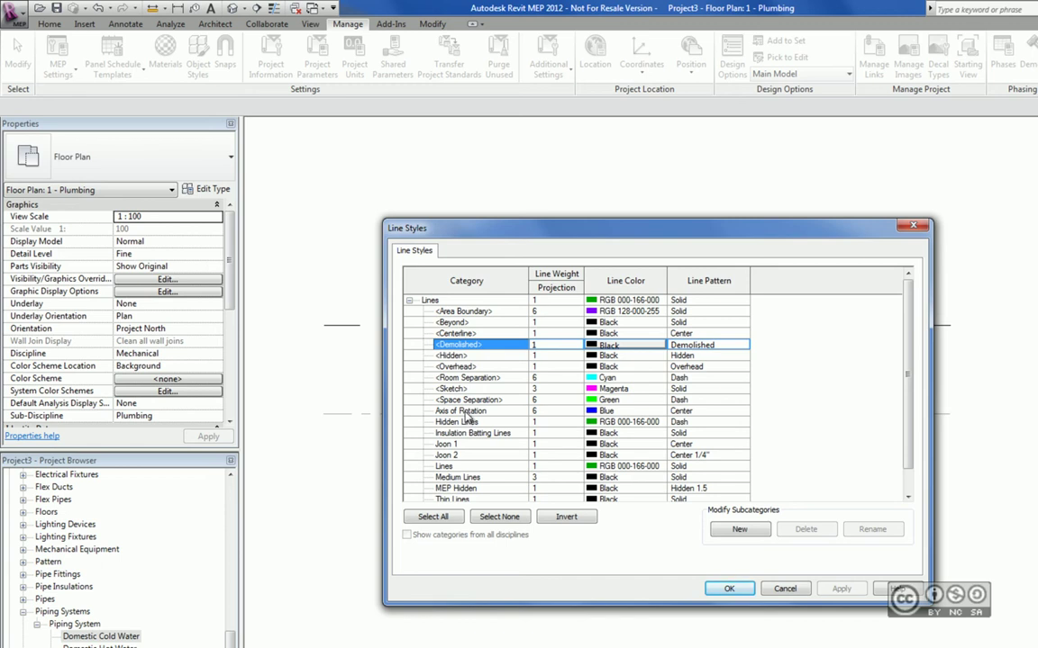
{"action": "left_click", "coordinate": [472, 411]}
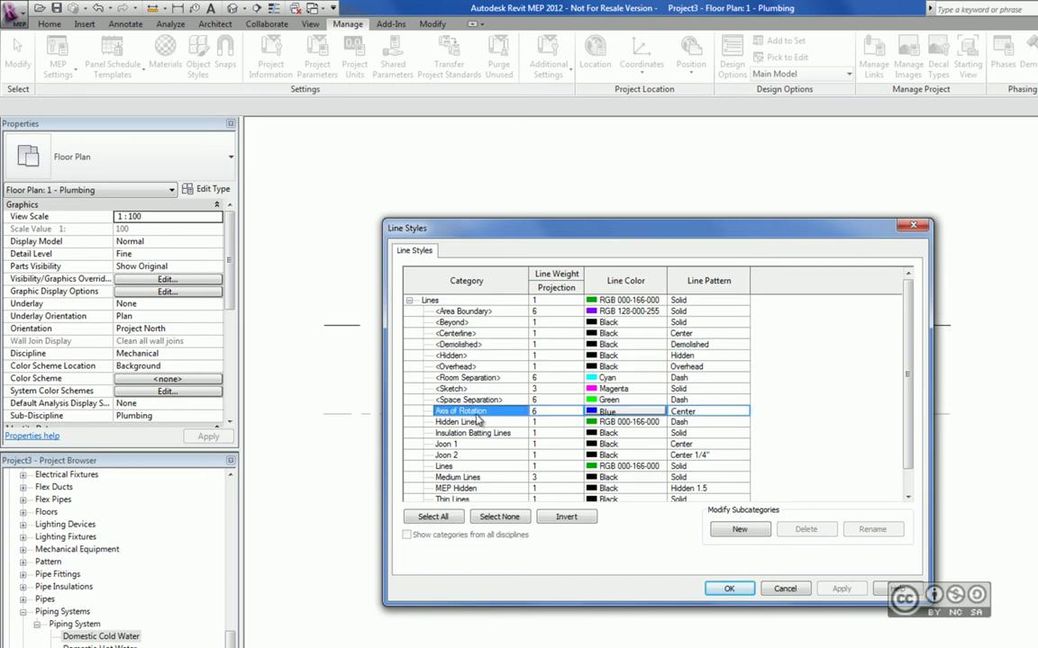
{"action": "key", "text": "Down"}
{"action": "key", "text": "Down"}
{"action": "key", "text": "Down"}
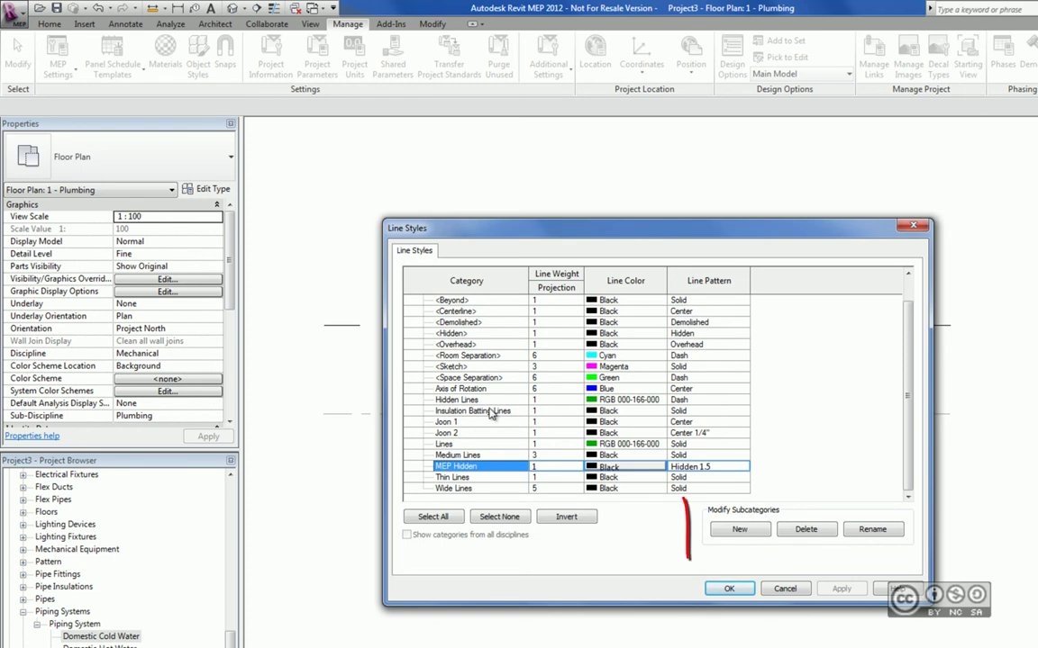
{"action": "left_click", "coordinate": [747, 531]}
Step: Create the Lines subcategory 'Joon 3' and close the Line Styles dialog
{"action": "left_click", "coordinate": [683, 387]}
{"action": "type", "text": "Joon 3"}
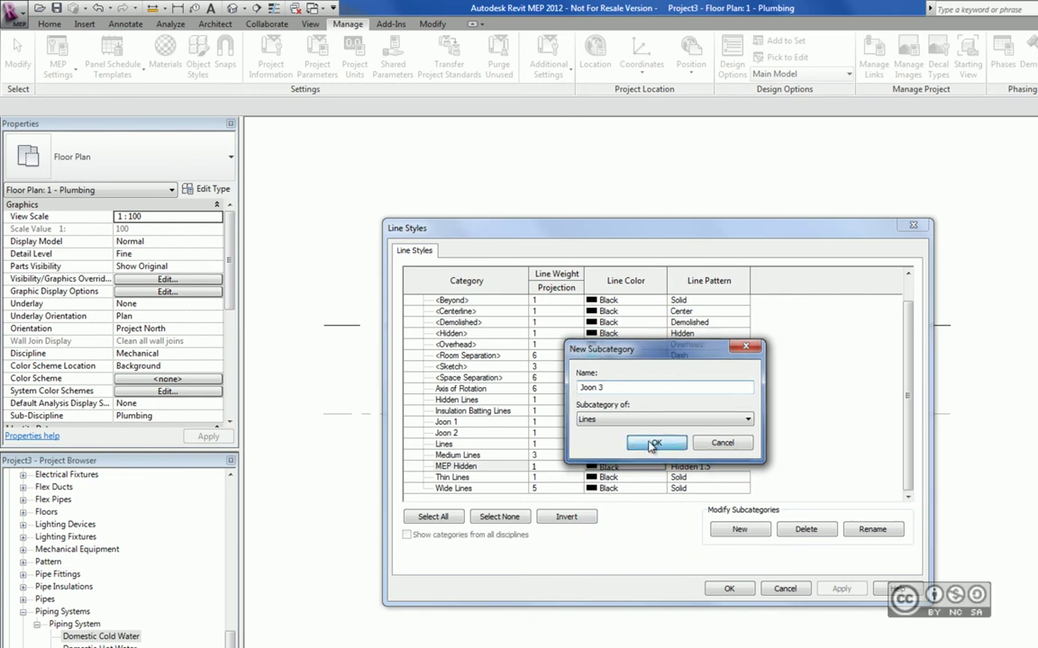
{"action": "left_click", "coordinate": [652, 447]}
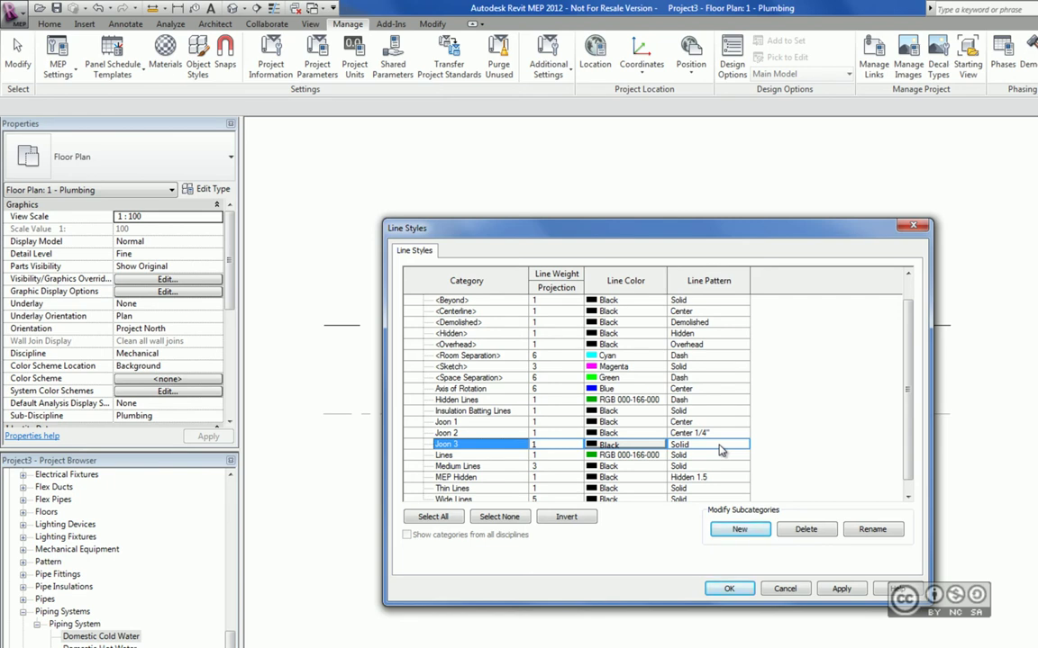
{"action": "key", "text": "Return"}
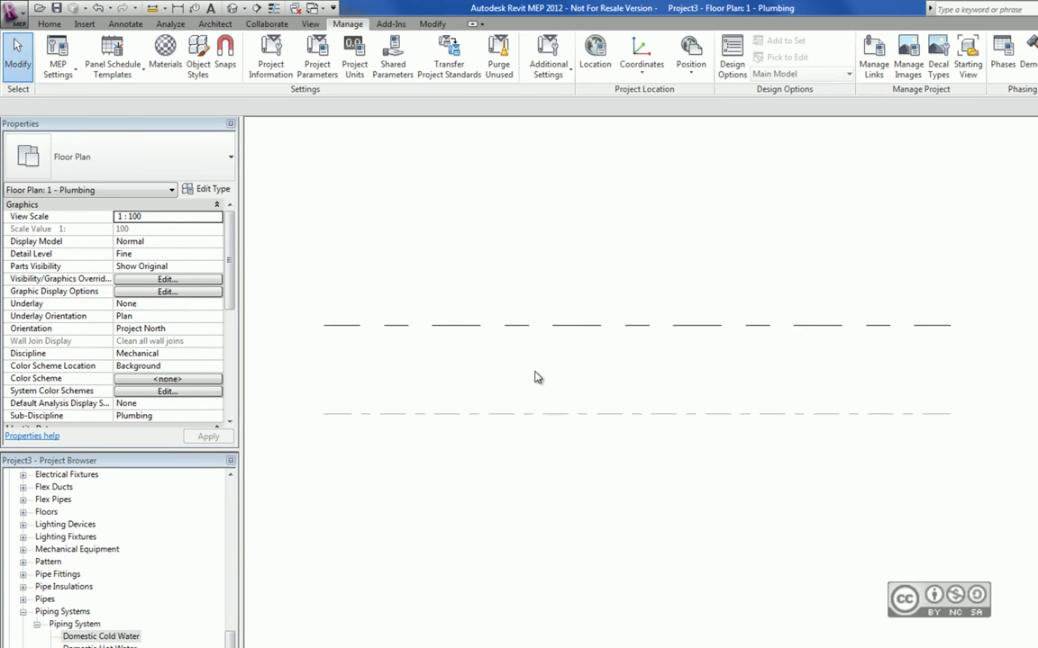
{"action": "left_click", "coordinate": [524, 326]}
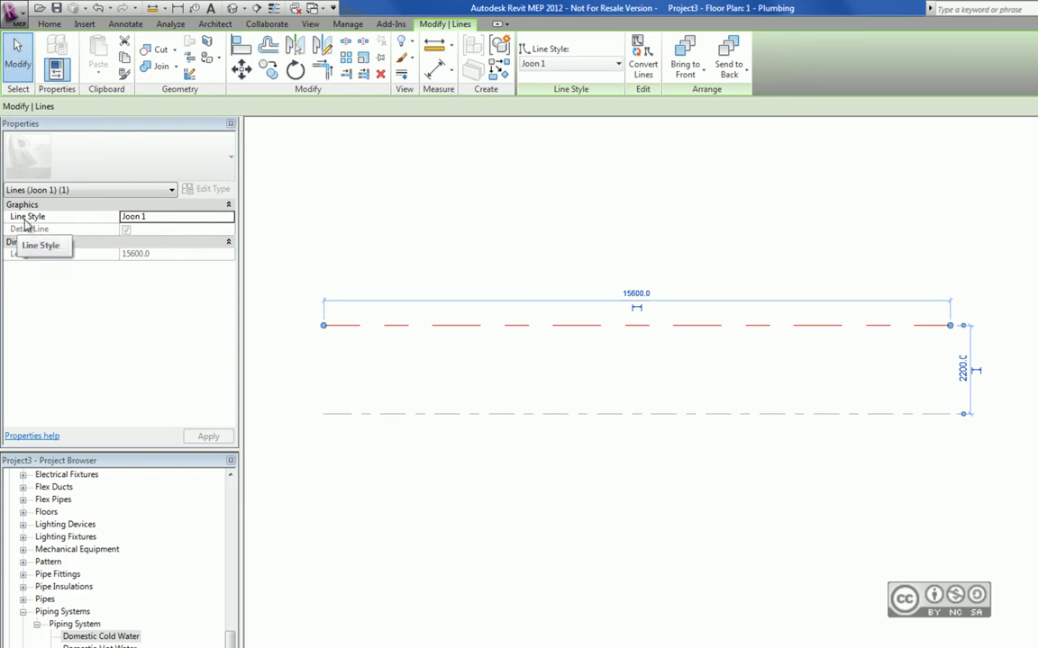
{"action": "left_click", "coordinate": [139, 216]}
{"action": "left_click", "coordinate": [227, 218]}
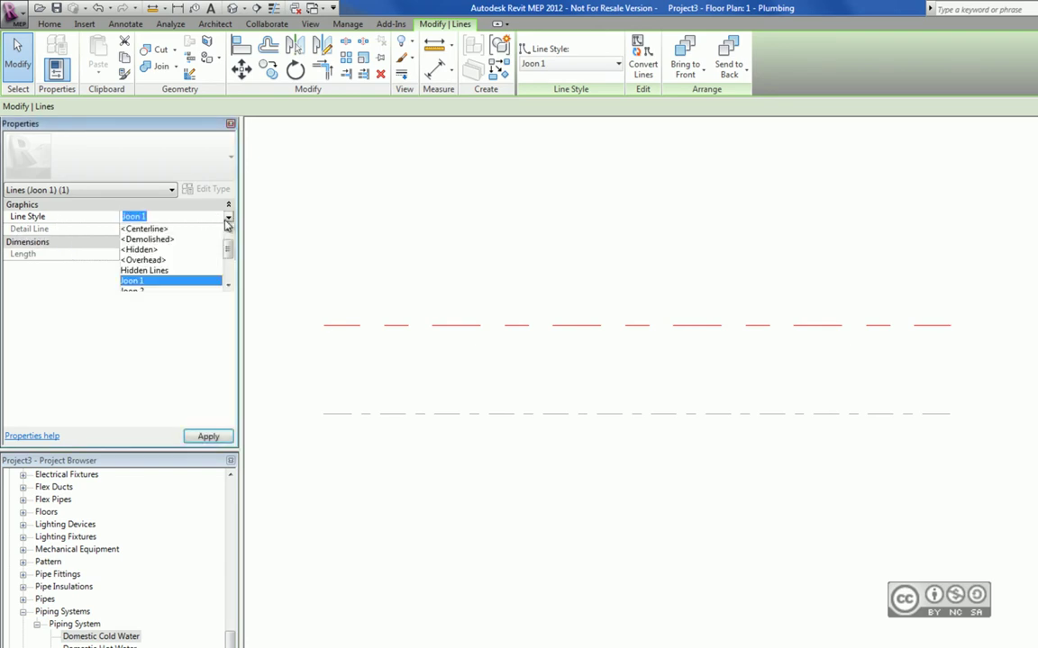
{"action": "left_click", "coordinate": [662, 597]}
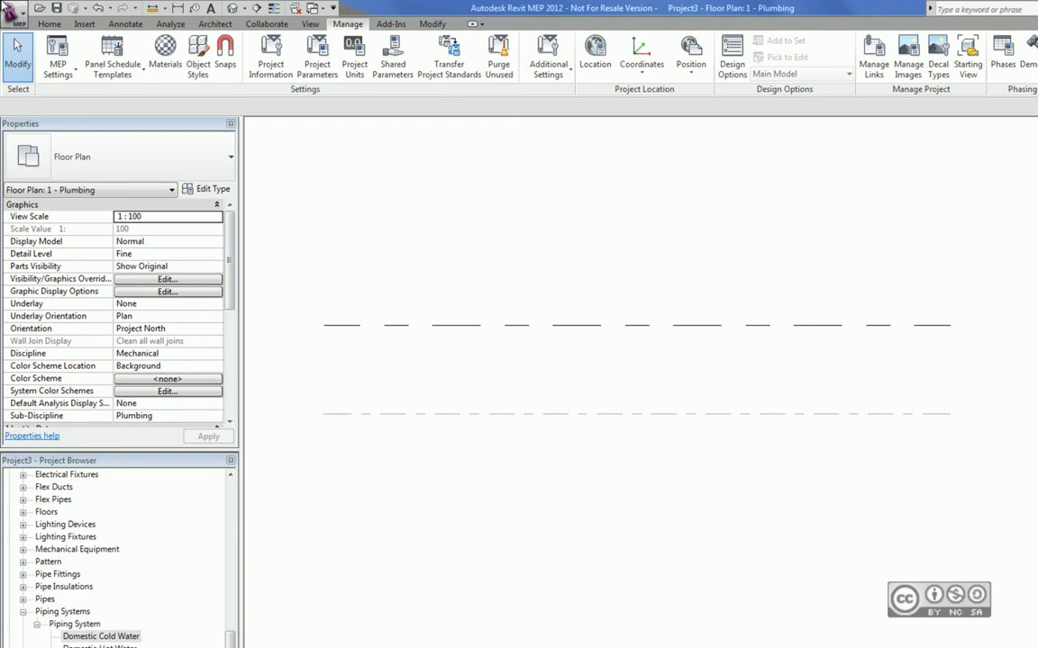
Step: Open Export > Options > Export Setups DWG/DXF from the Application Menu
{"action": "left_click", "coordinate": [16, 14]}
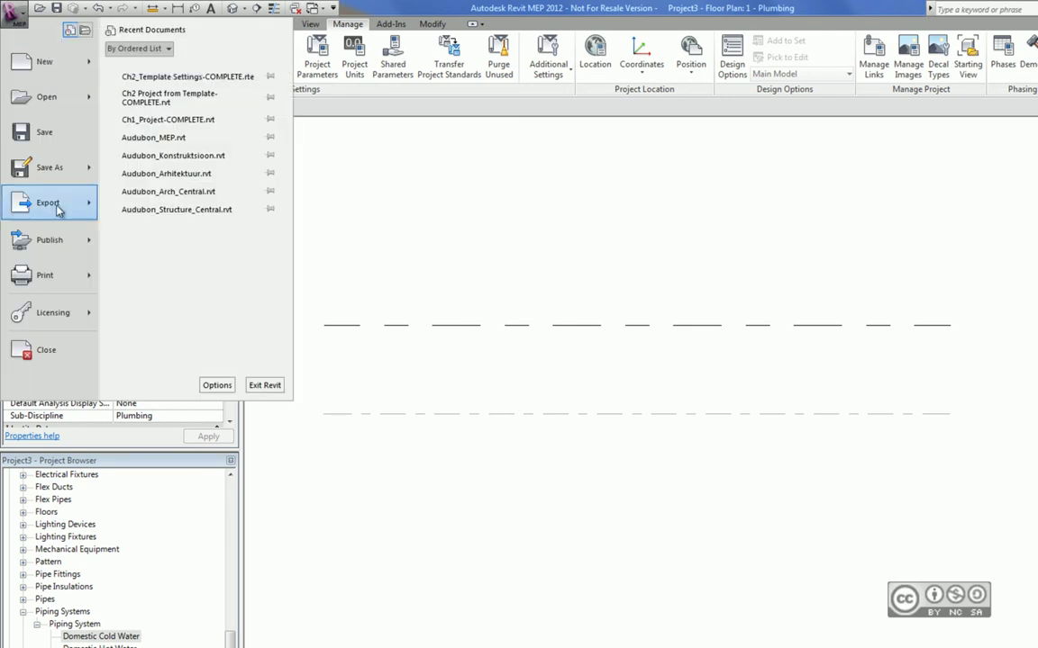
{"action": "scroll", "coordinate": [180, 262], "scroll_direction": "down", "scroll_amount": 3}
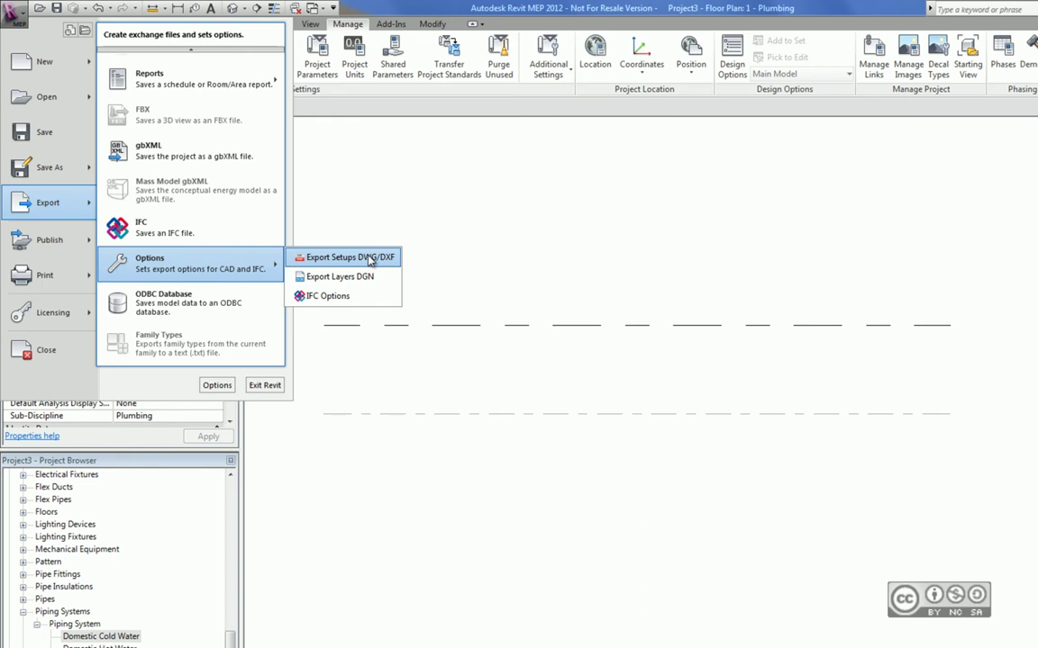
{"action": "left_click", "coordinate": [372, 260]}
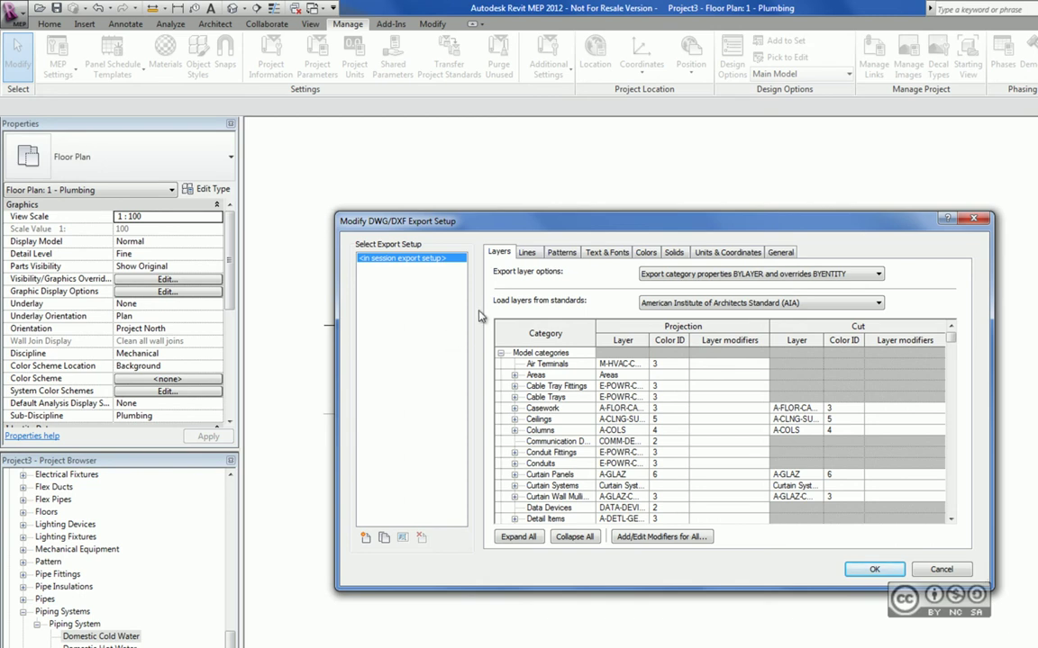
{"action": "left_click", "coordinate": [500, 254]}
{"action": "left_click", "coordinate": [514, 374]}
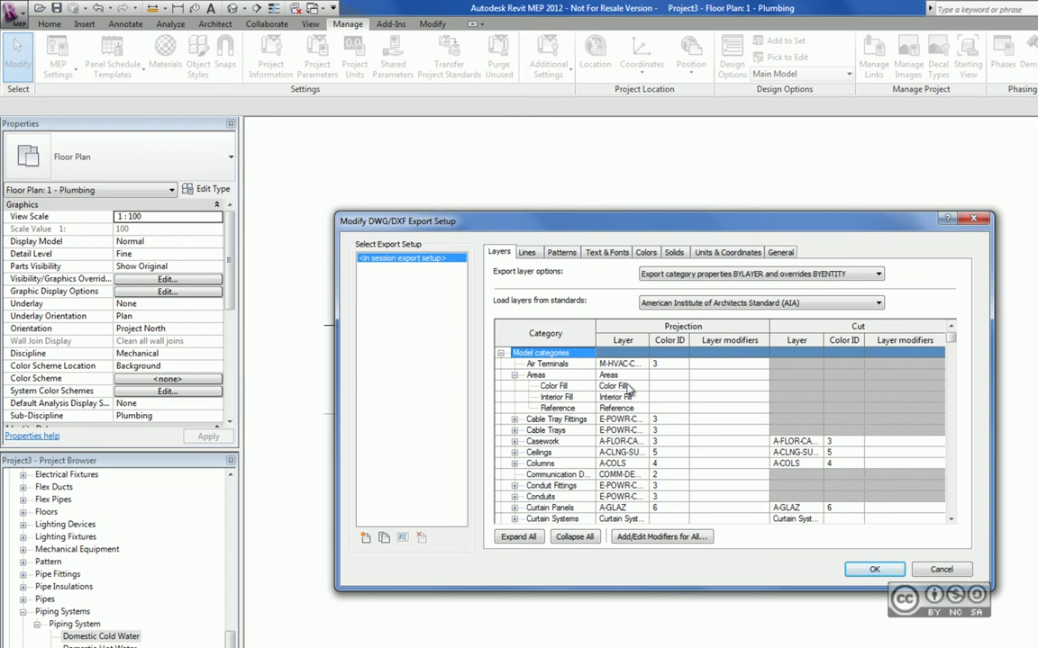
{"action": "left_click", "coordinate": [515, 375]}
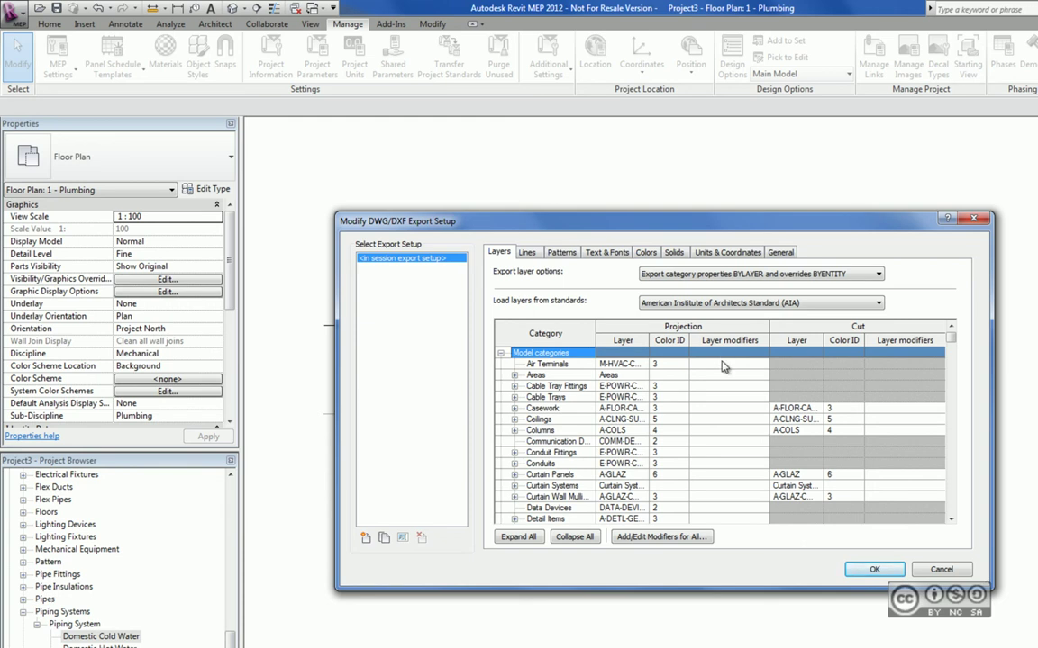
{"action": "left_click", "coordinate": [723, 365]}
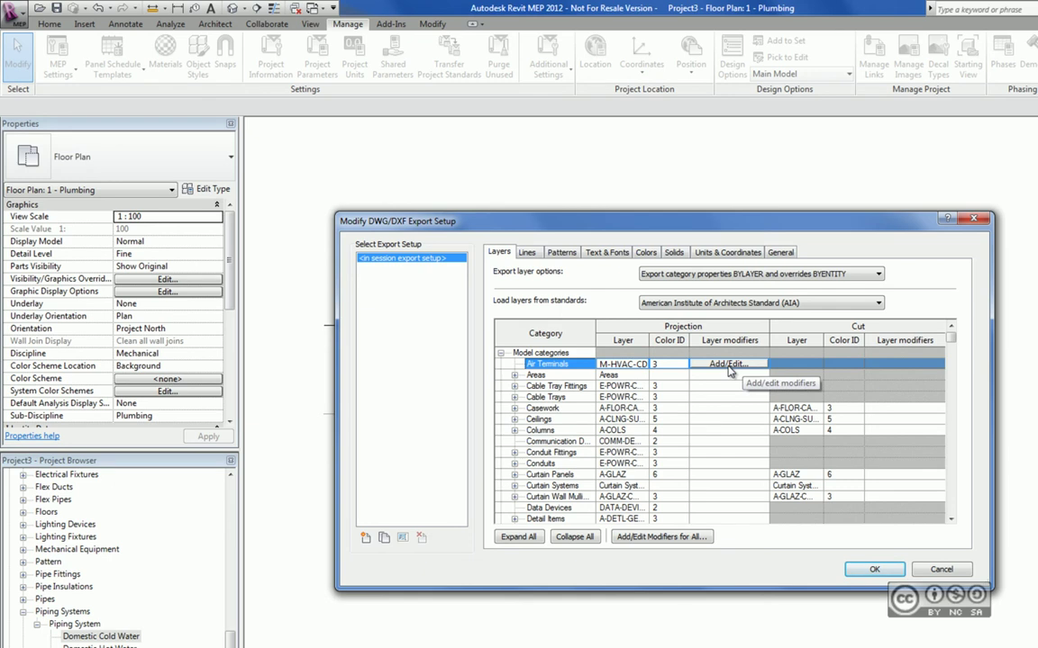
Step: Check the Air Terminals layer modifiers, export layer options and AIA standard, leaving all unchanged
{"action": "left_click", "coordinate": [729, 365]}
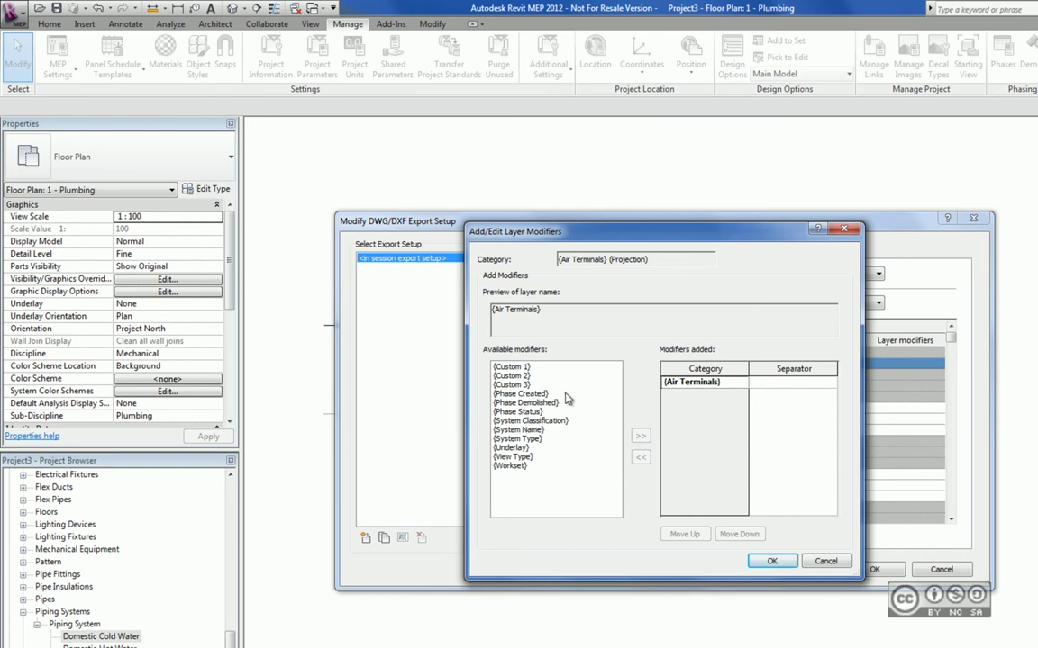
{"action": "key", "text": "Escape"}
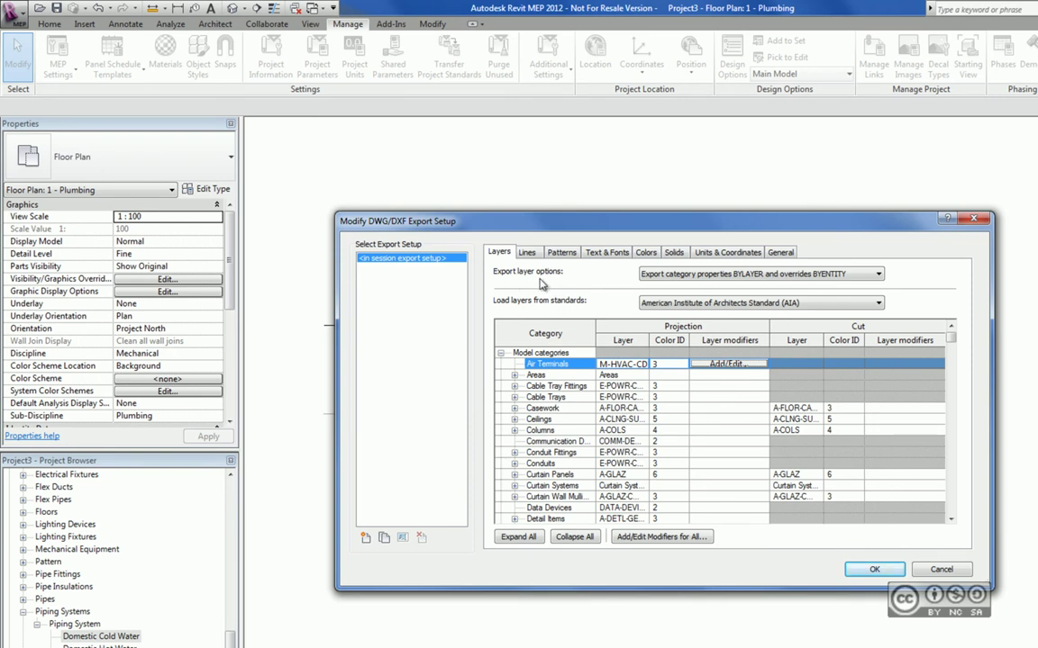
{"action": "left_click", "coordinate": [771, 274]}
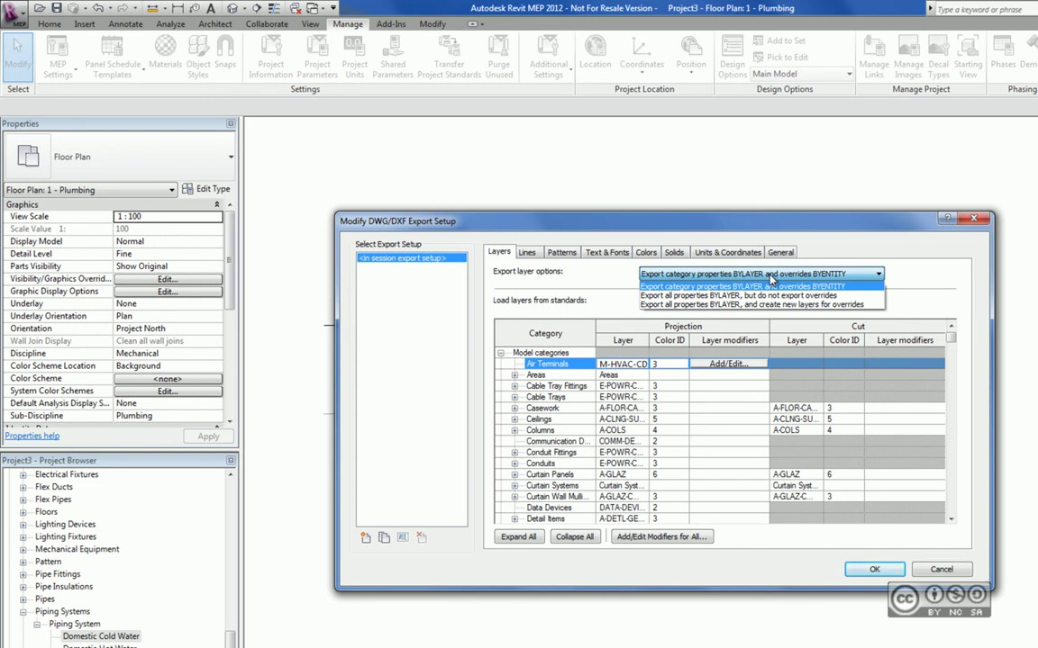
{"action": "left_click", "coordinate": [771, 283]}
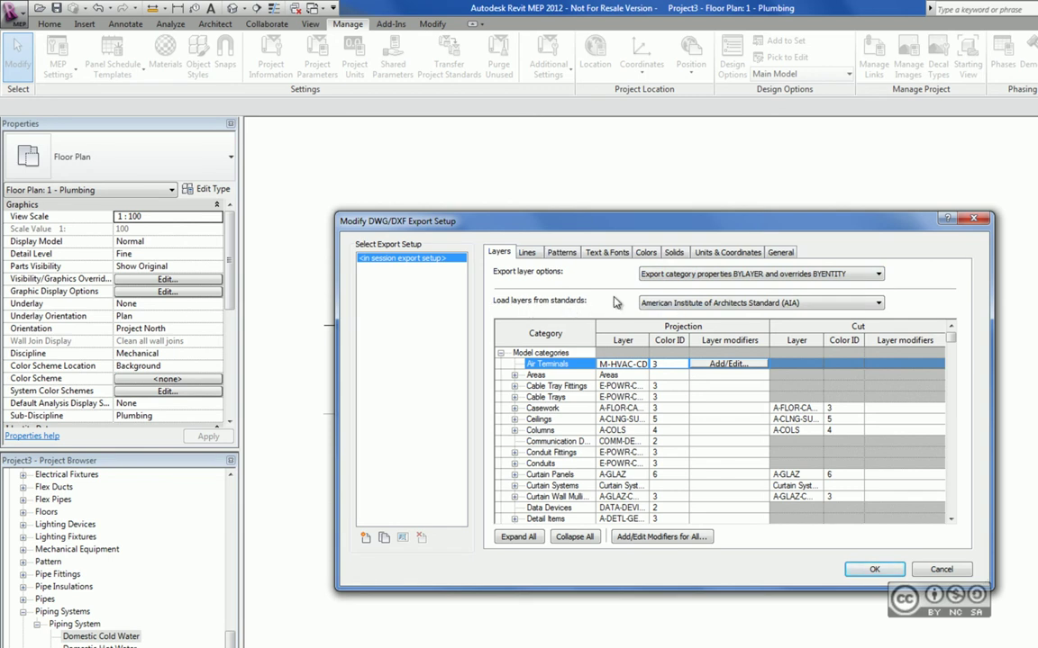
{"action": "left_click", "coordinate": [701, 306]}
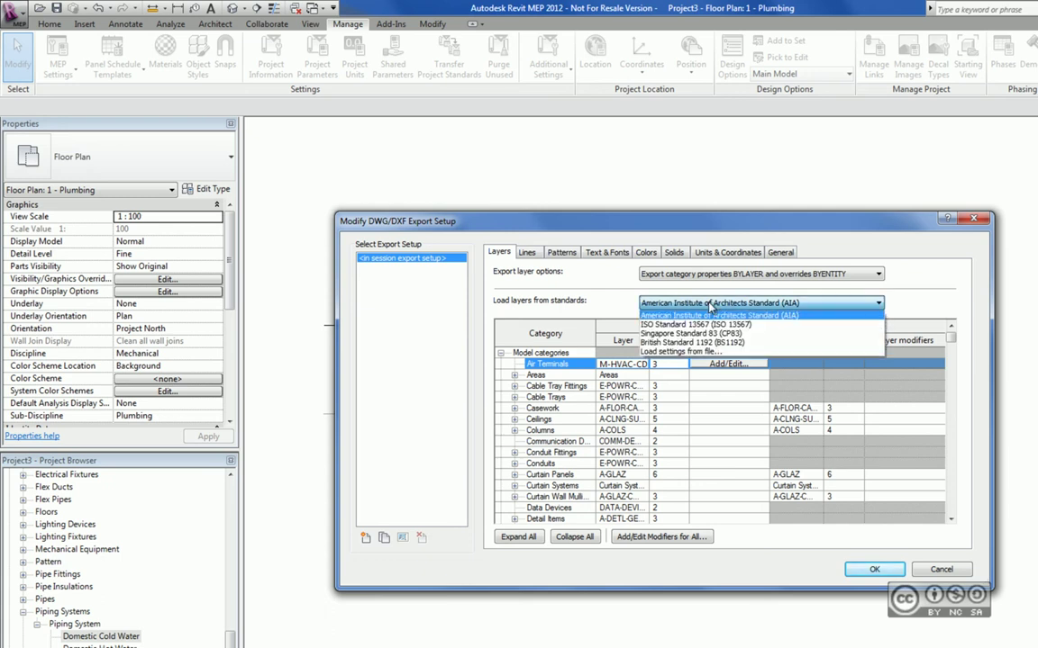
{"action": "left_click", "coordinate": [526, 252]}
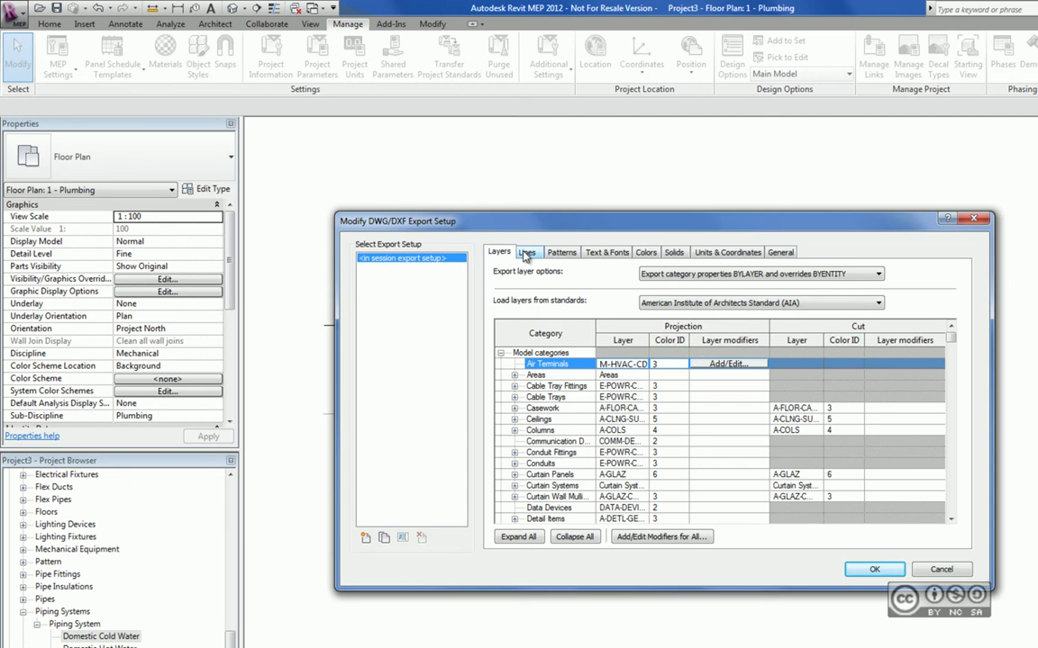
{"action": "left_click", "coordinate": [526, 252]}
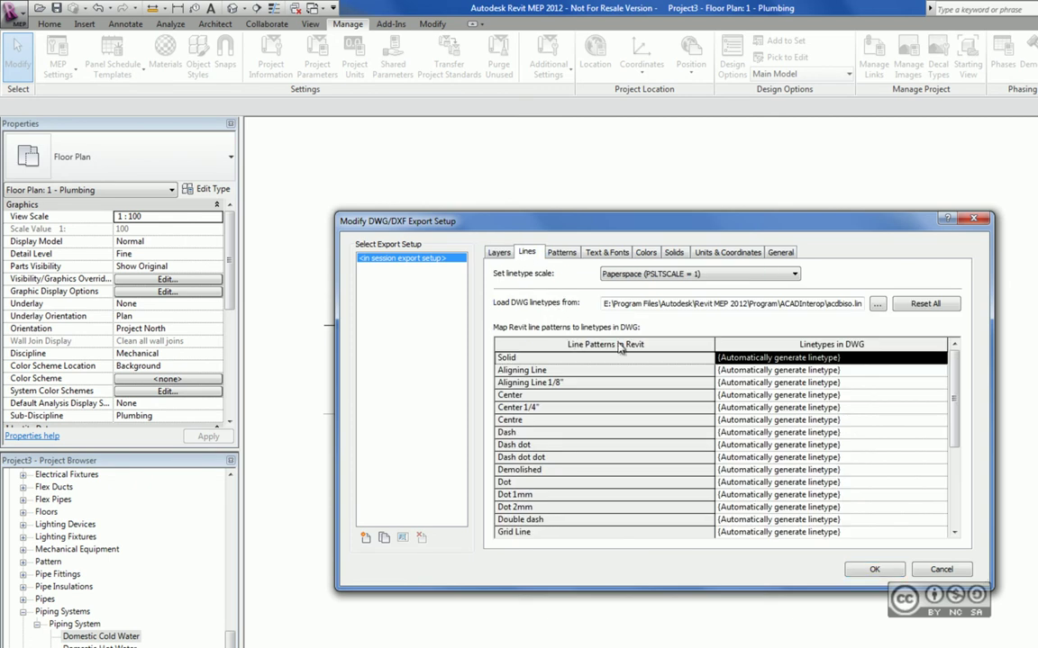
Step: Map the Solid line pattern to DWG linetype ACAD_ISO02W100, then view pattern mappings
{"action": "left_click", "coordinate": [829, 358]}
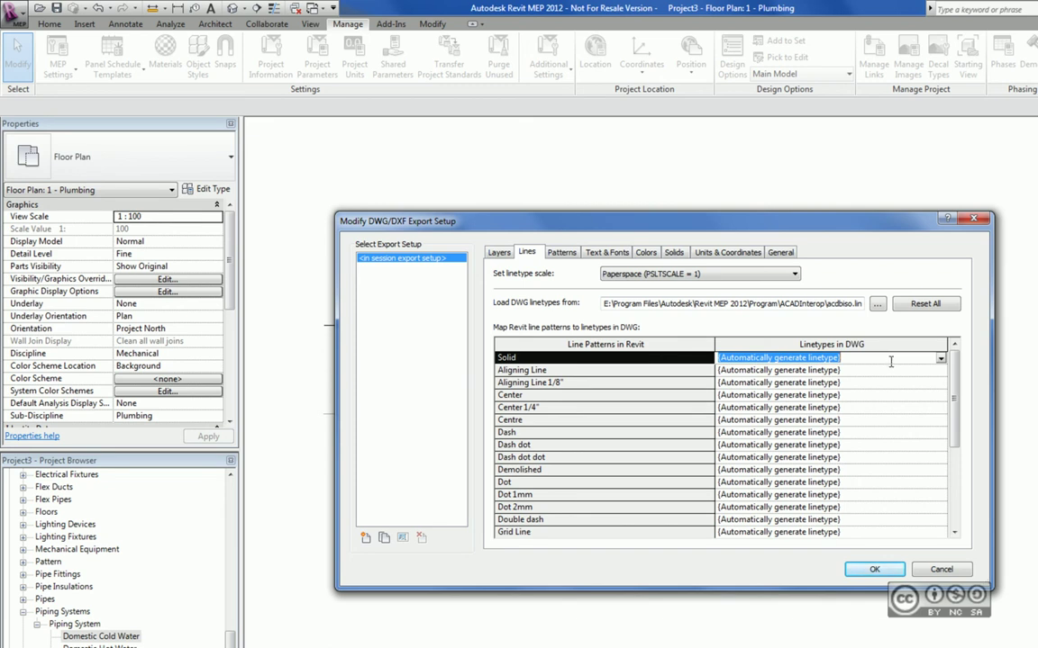
{"action": "left_click", "coordinate": [940, 359]}
{"action": "scroll", "coordinate": [811, 396], "scroll_direction": "down", "scroll_amount": 2}
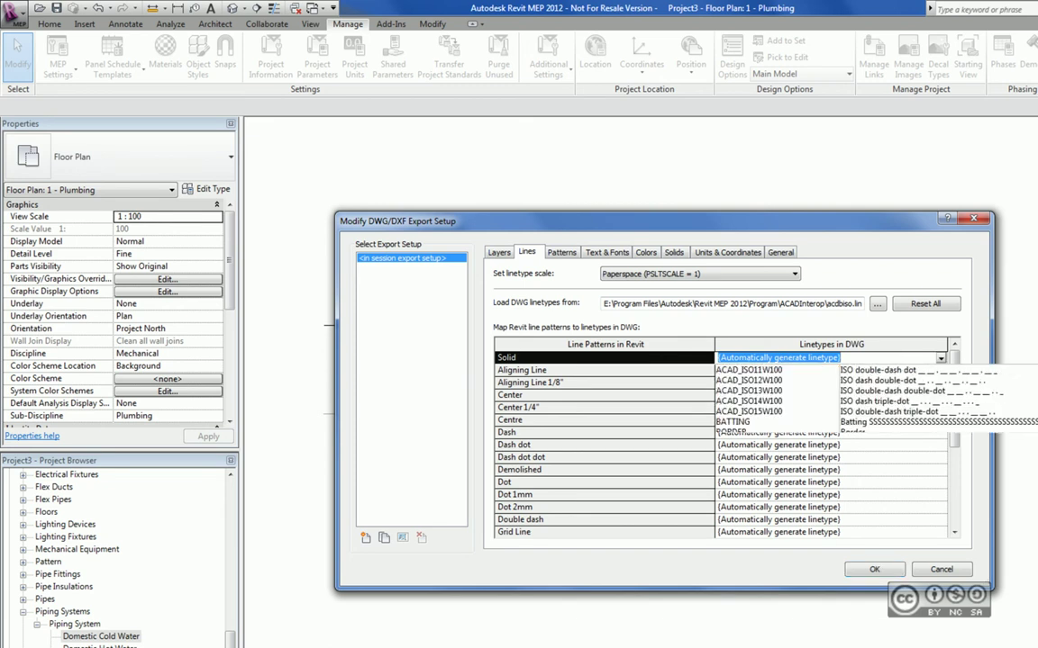
{"action": "scroll", "coordinate": [811, 396], "scroll_direction": "down", "scroll_amount": 2}
{"action": "scroll", "coordinate": [811, 397], "scroll_direction": "down", "scroll_amount": 3}
{"action": "scroll", "coordinate": [811, 396], "scroll_direction": "down", "scroll_amount": 2}
{"action": "scroll", "coordinate": [811, 396], "scroll_direction": "down", "scroll_amount": 2}
{"action": "scroll", "coordinate": [811, 396], "scroll_direction": "down", "scroll_amount": 2}
{"action": "scroll", "coordinate": [811, 396], "scroll_direction": "down", "scroll_amount": 2}
{"action": "left_click", "coordinate": [844, 382]}
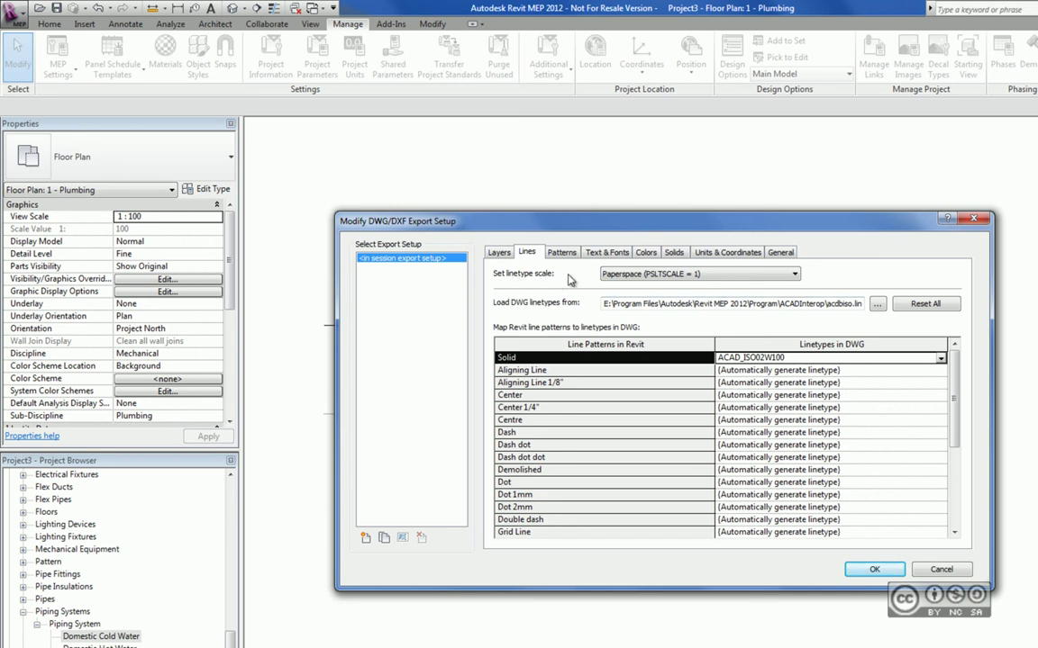
{"action": "left_click", "coordinate": [563, 253]}
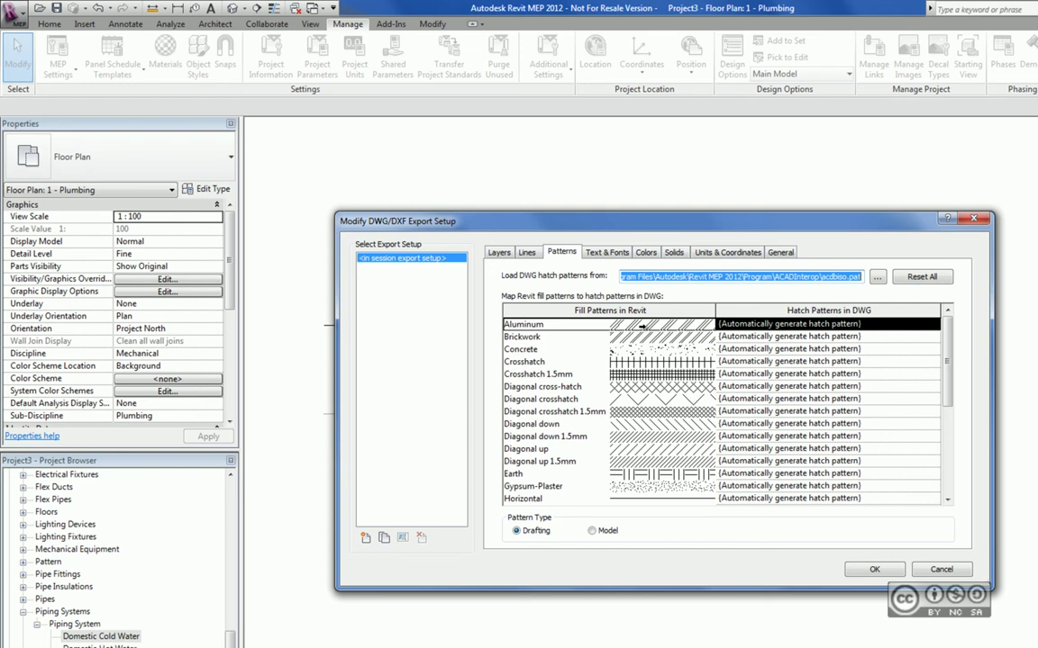
{"action": "left_click", "coordinate": [926, 330]}
{"action": "left_click", "coordinate": [609, 253]}
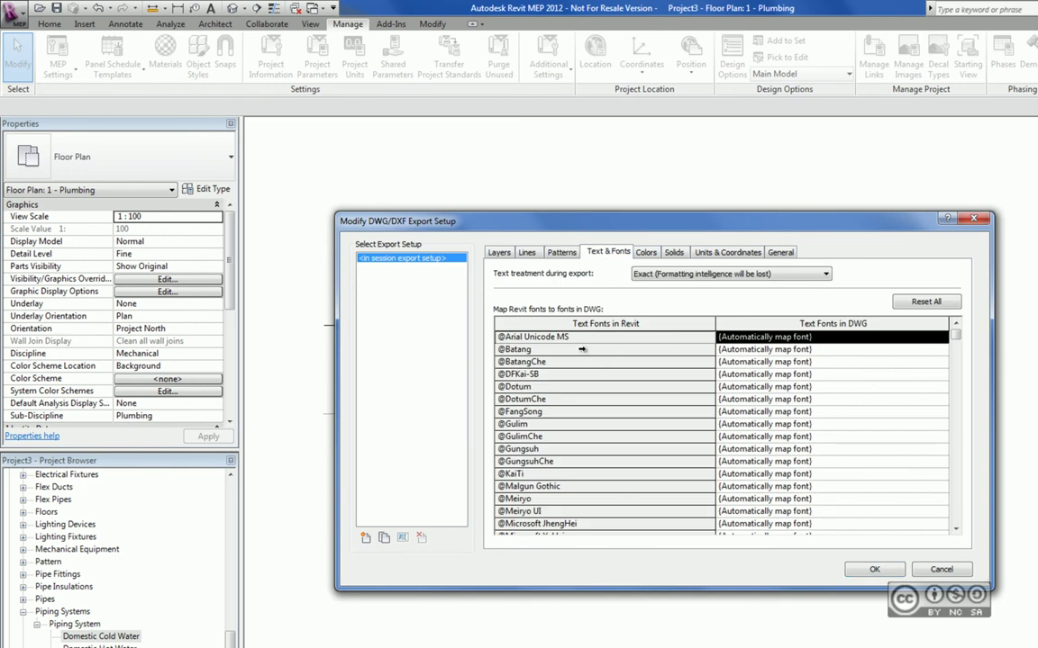
{"action": "left_click", "coordinate": [941, 337]}
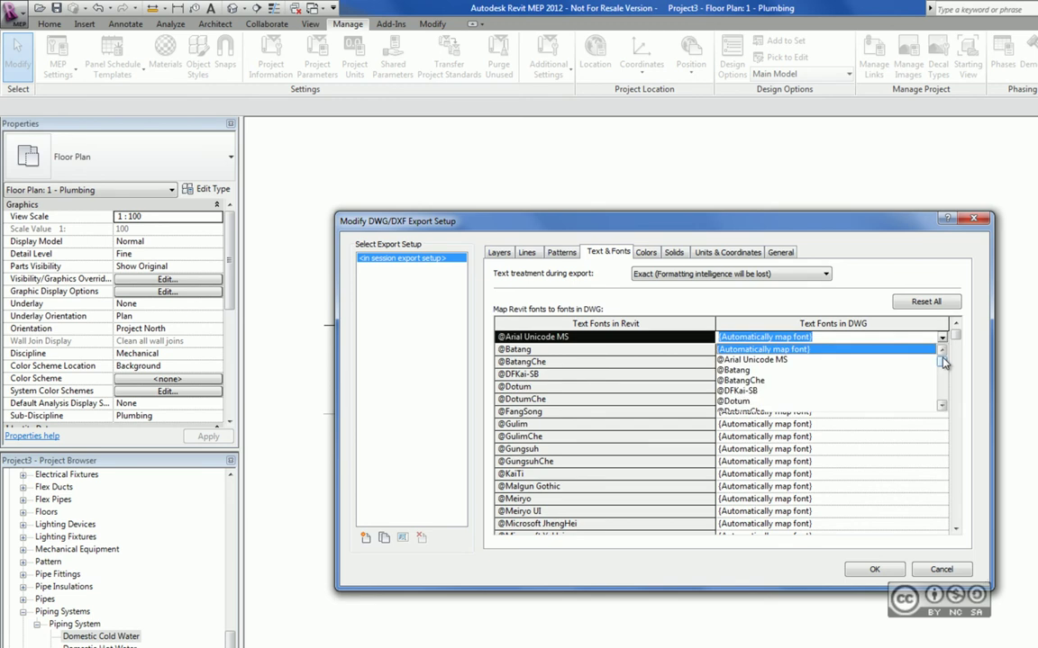
{"action": "left_click", "coordinate": [942, 338]}
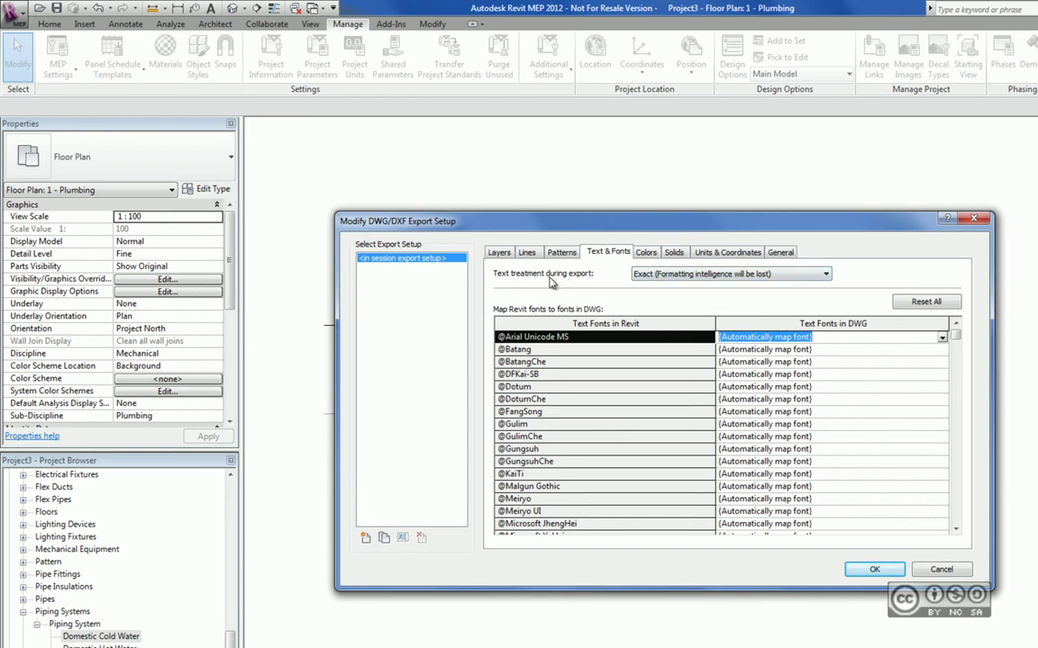
{"action": "left_click", "coordinate": [647, 253]}
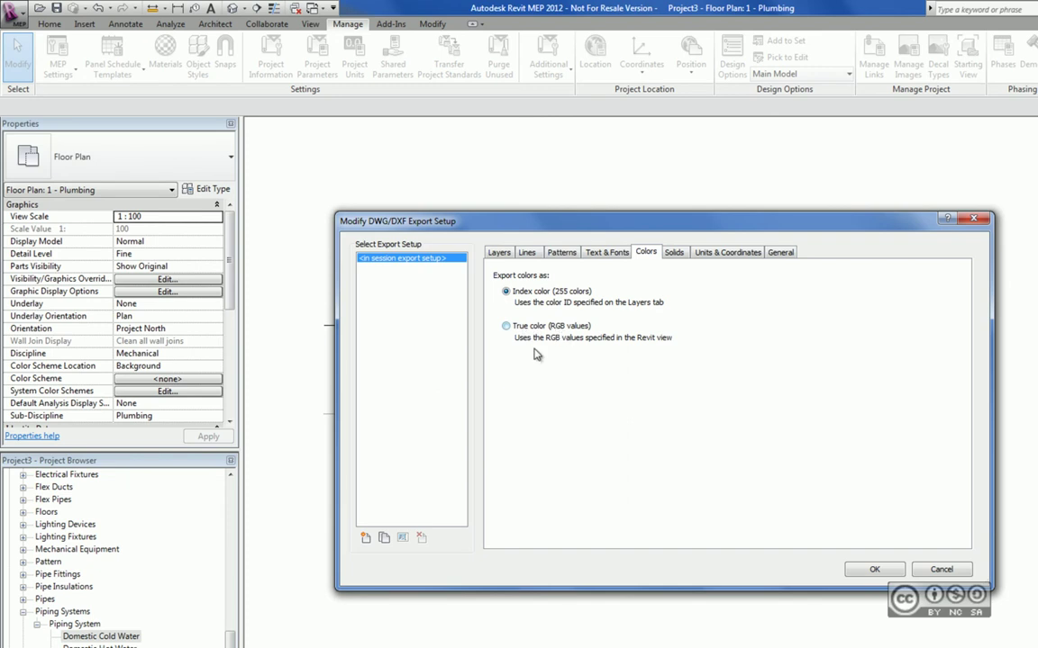
Step: Review the Solids, Units & Coordinates and General export options, then return to Layers
{"action": "left_click", "coordinate": [673, 255]}
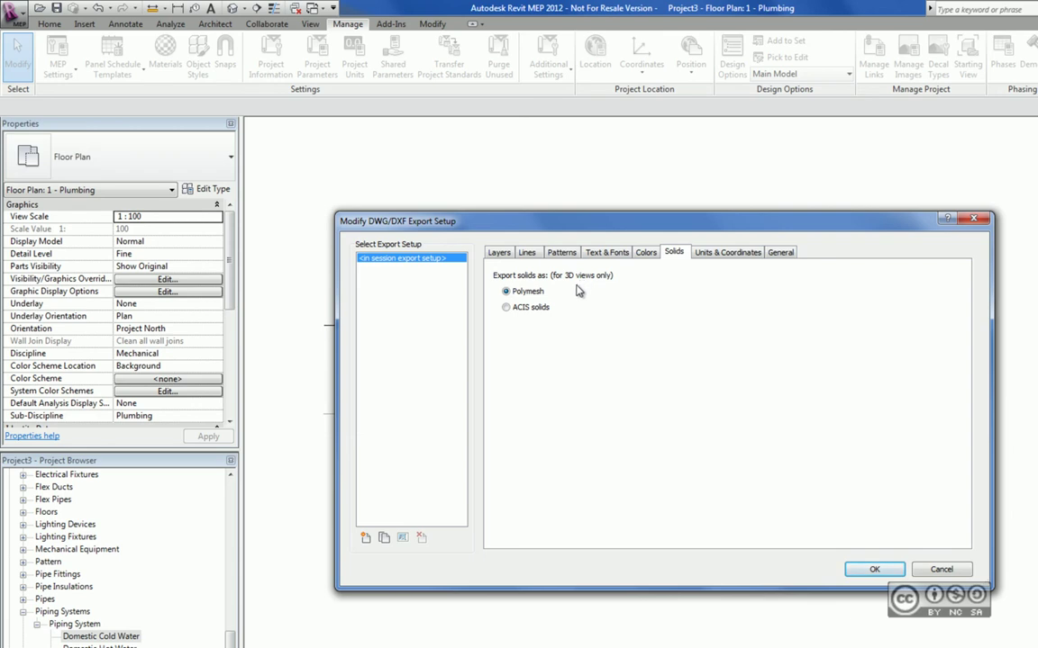
{"action": "left_click", "coordinate": [734, 254]}
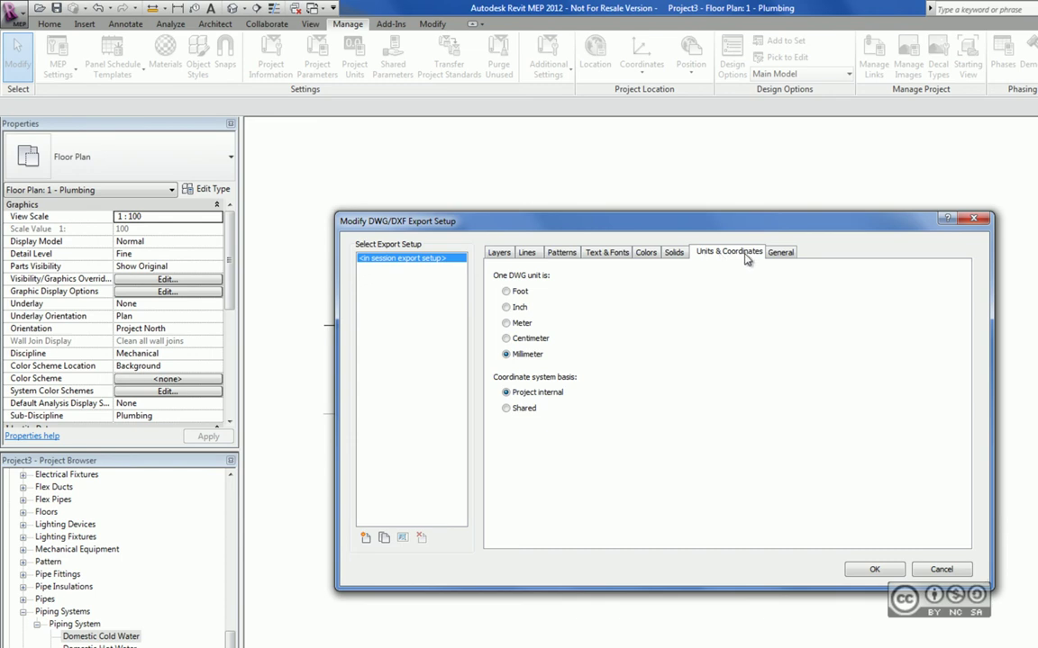
{"action": "left_click", "coordinate": [780, 253]}
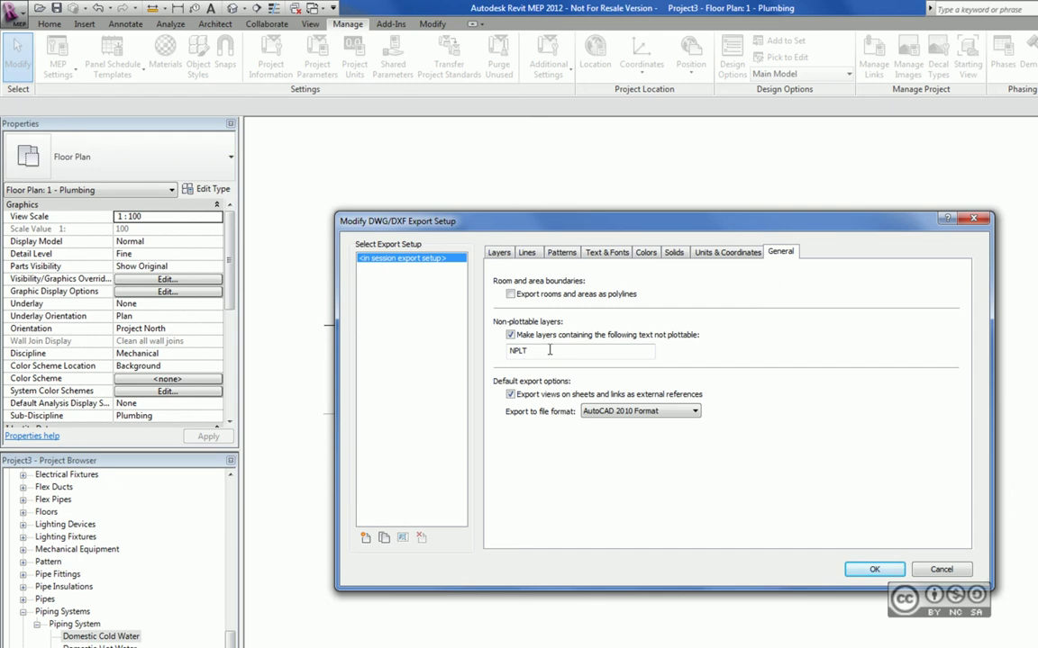
{"action": "left_click", "coordinate": [498, 252]}
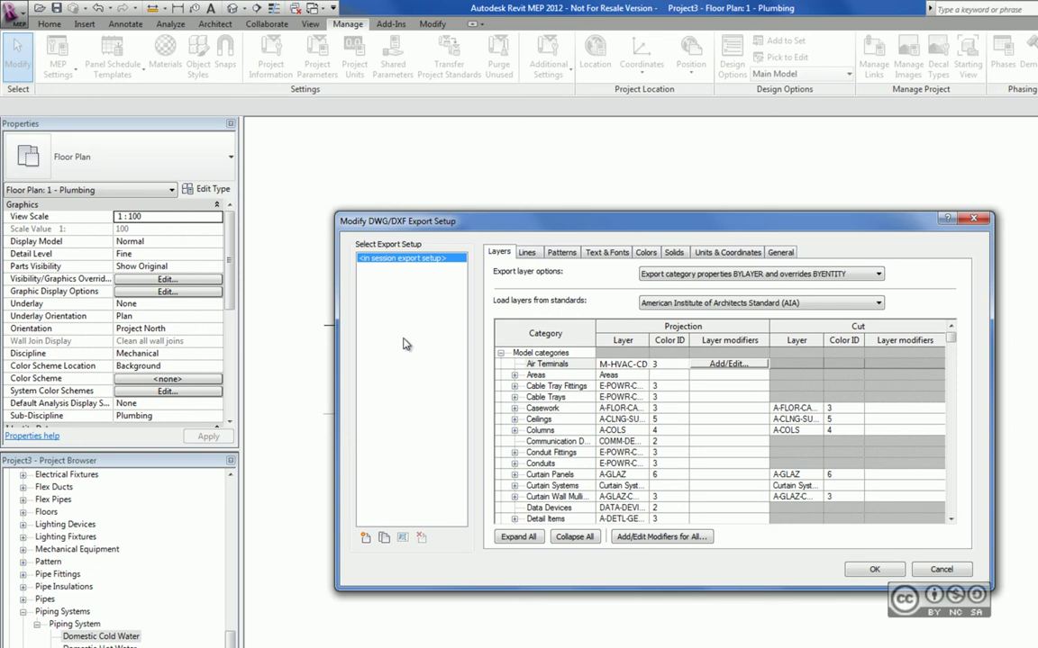
Step: Cancel the DWG/DXF export setup unsaved and point at Manage > Transfer Project Standards
{"action": "left_click", "coordinate": [940, 569]}
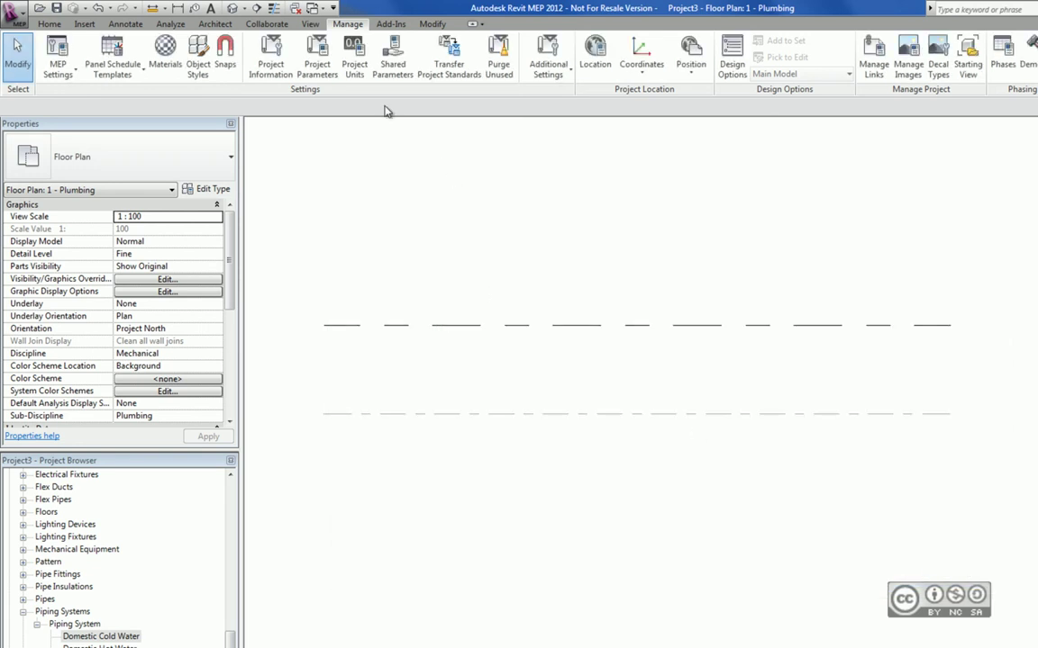
{"action": "left_click", "coordinate": [456, 61]}
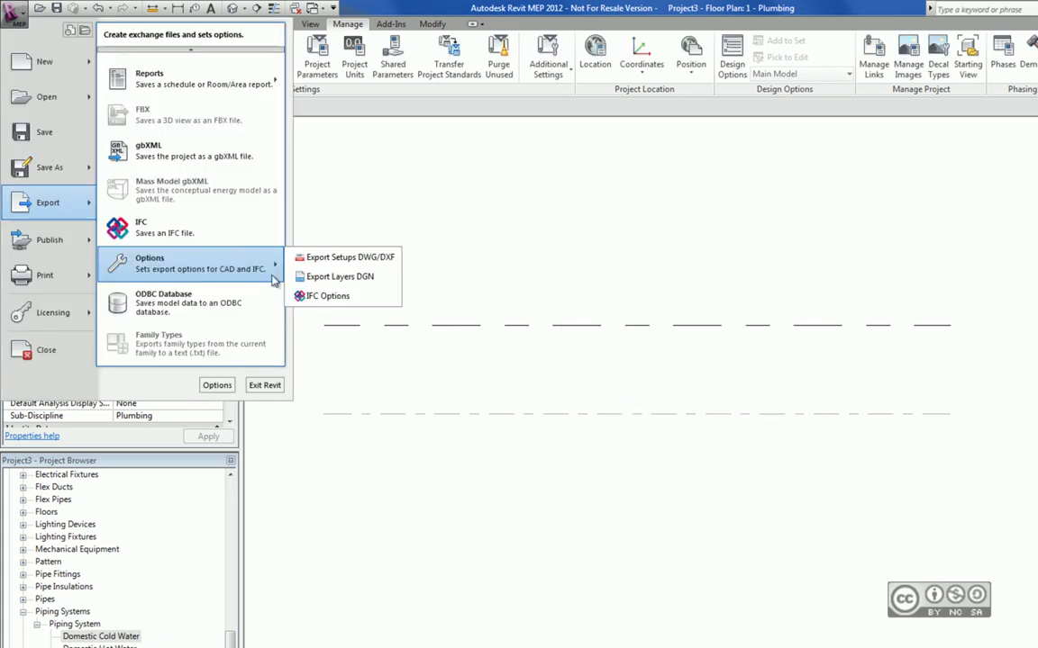
Step: Apply a layering standard to the Export Layers DGN table and close it
{"action": "left_click", "coordinate": [366, 280]}
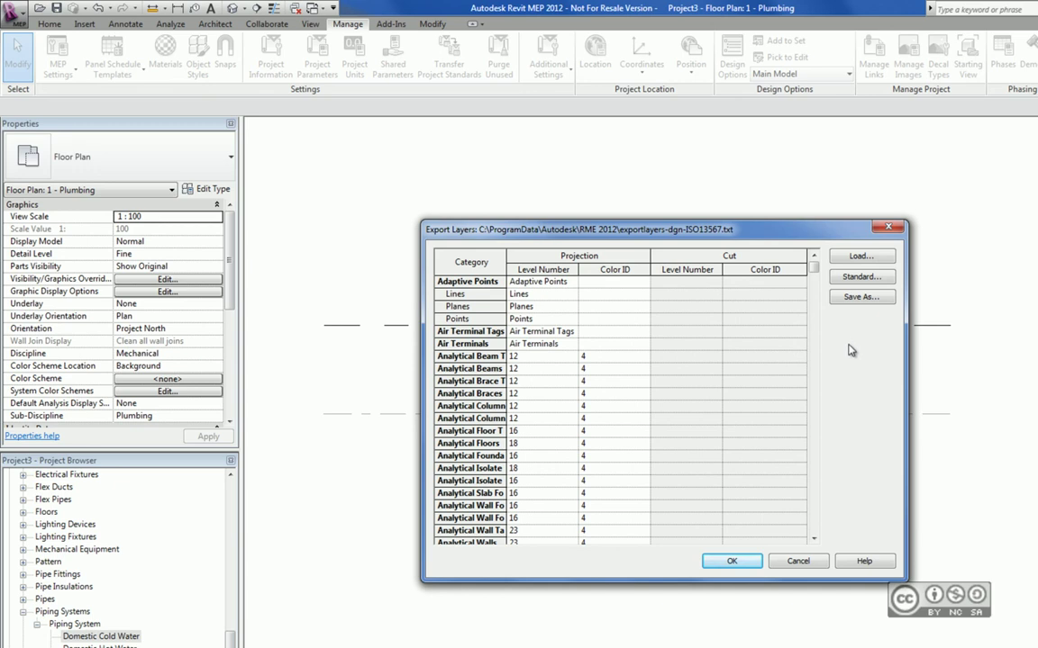
{"action": "left_click", "coordinate": [861, 297]}
{"action": "key", "text": "Escape"}
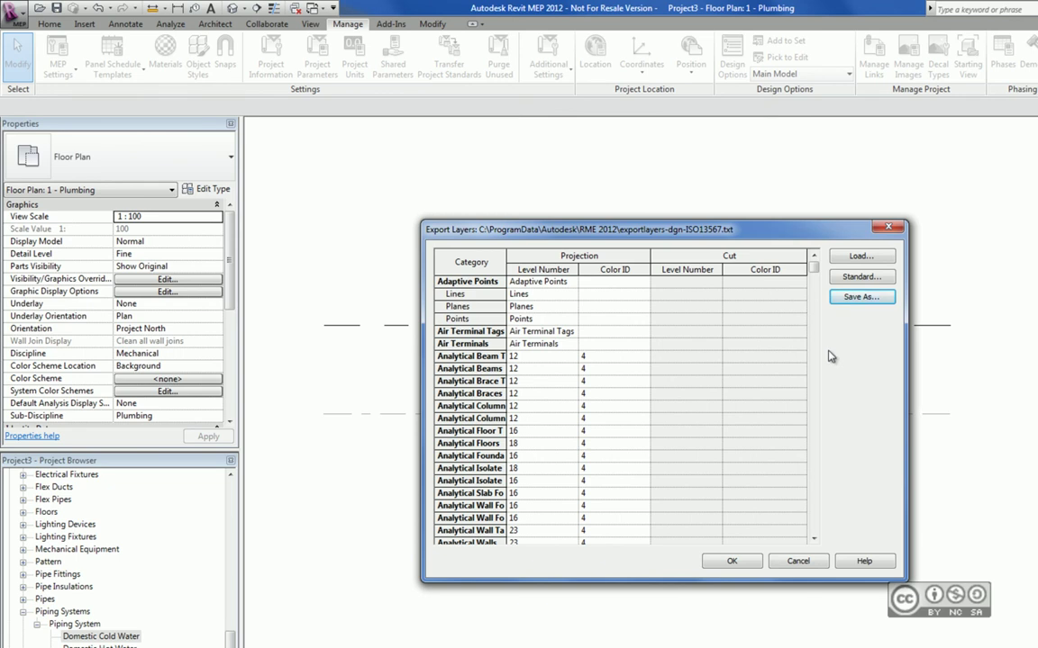
{"action": "left_click", "coordinate": [861, 277]}
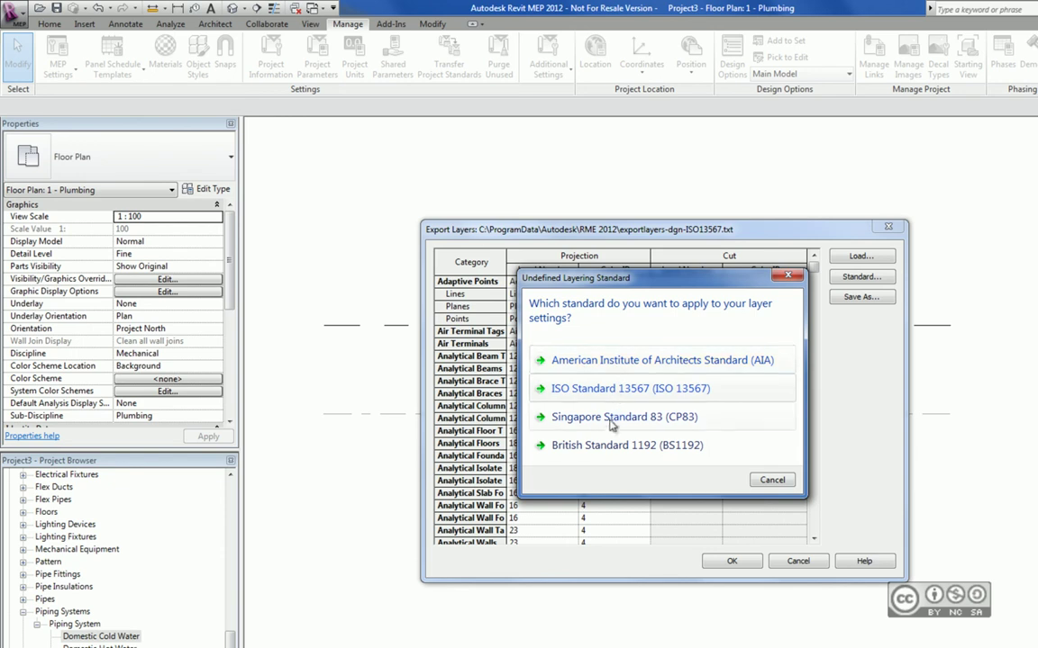
{"action": "left_click", "coordinate": [563, 445]}
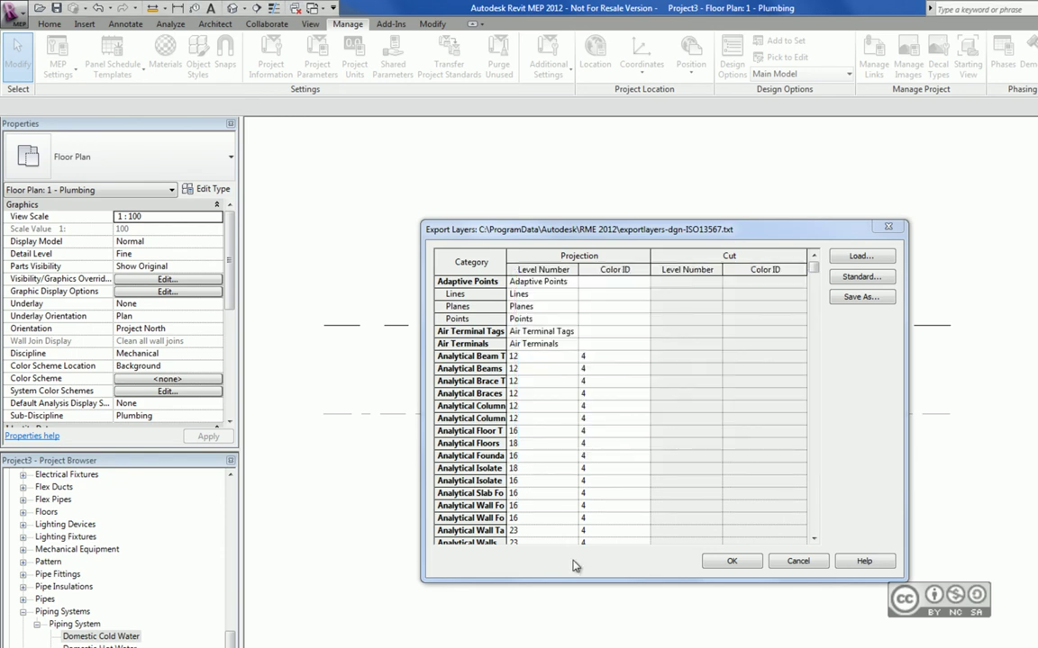
{"action": "key", "text": "Return"}
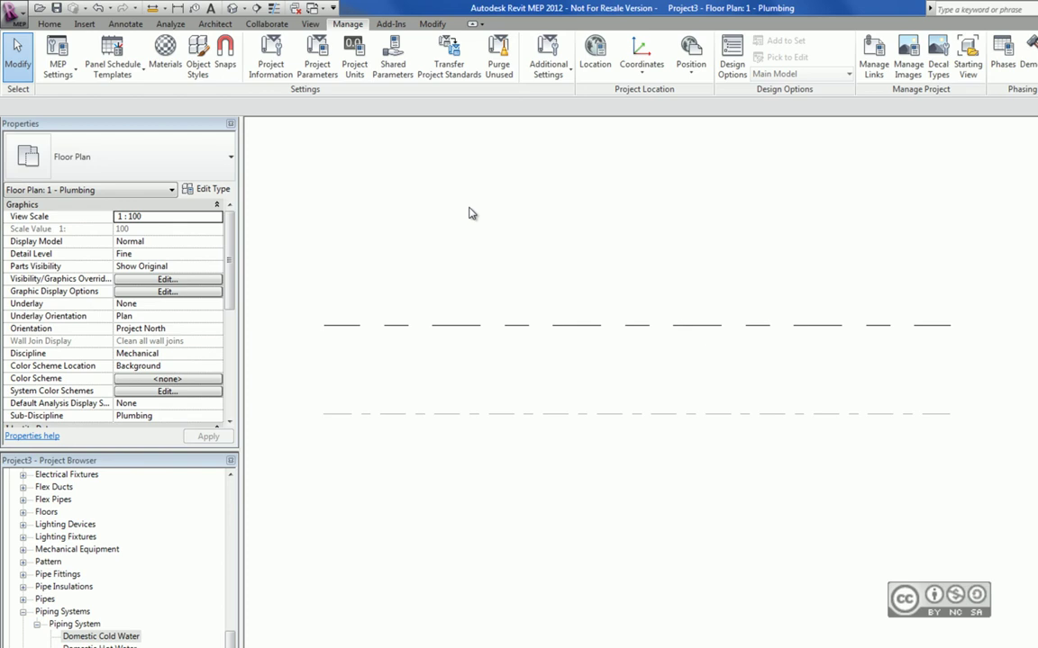
Step: Open Text Type Properties via the Annotate tab's Text panel launcher
{"action": "left_click", "coordinate": [126, 24]}
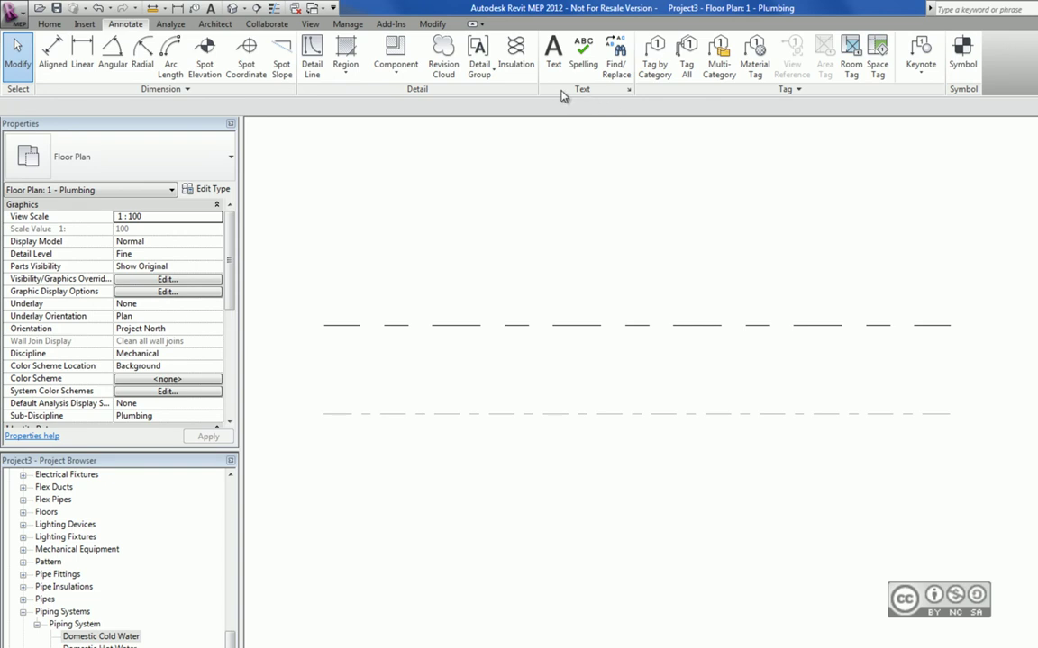
{"action": "left_click", "coordinate": [629, 91]}
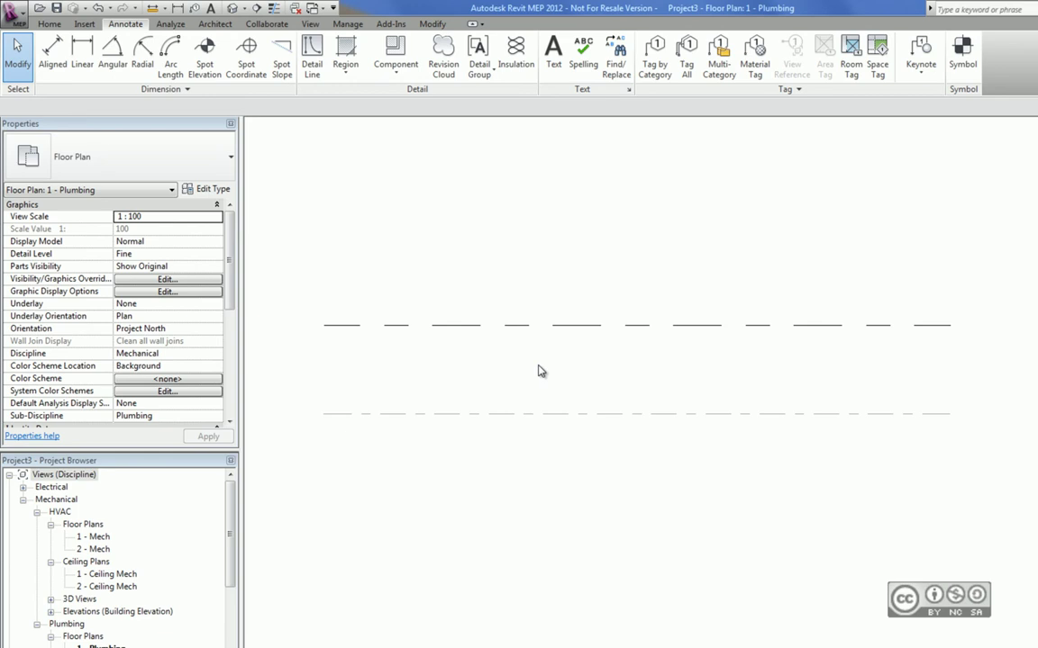
{"action": "left_click_drag", "start_coordinate": [229, 510], "coordinate": [231, 638]}
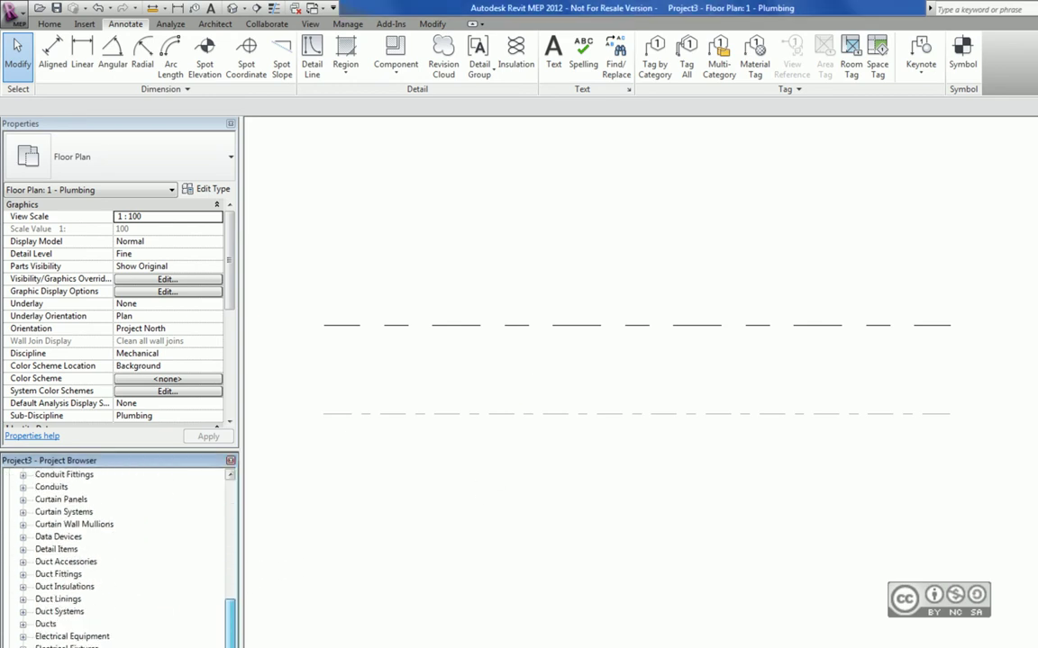
{"action": "scroll", "coordinate": [117, 549], "scroll_direction": "up", "scroll_amount": 5}
{"action": "left_click", "coordinate": [36, 475]}
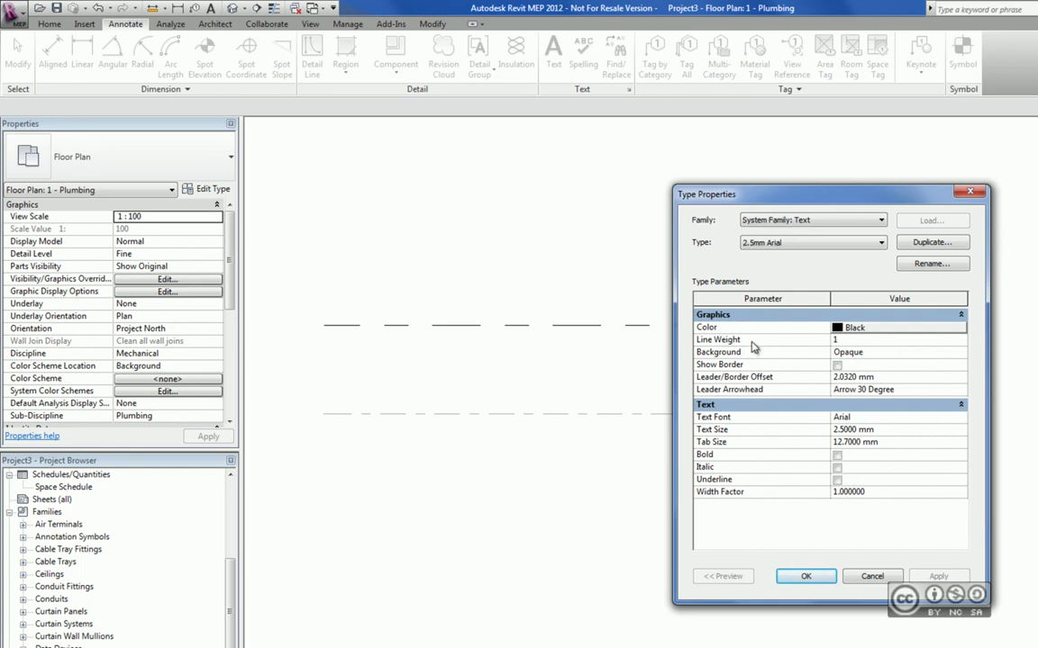
Step: Browse the Arial text types, cancel keeping 2.5mm Arial, and return to Manage
{"action": "left_click", "coordinate": [832, 244]}
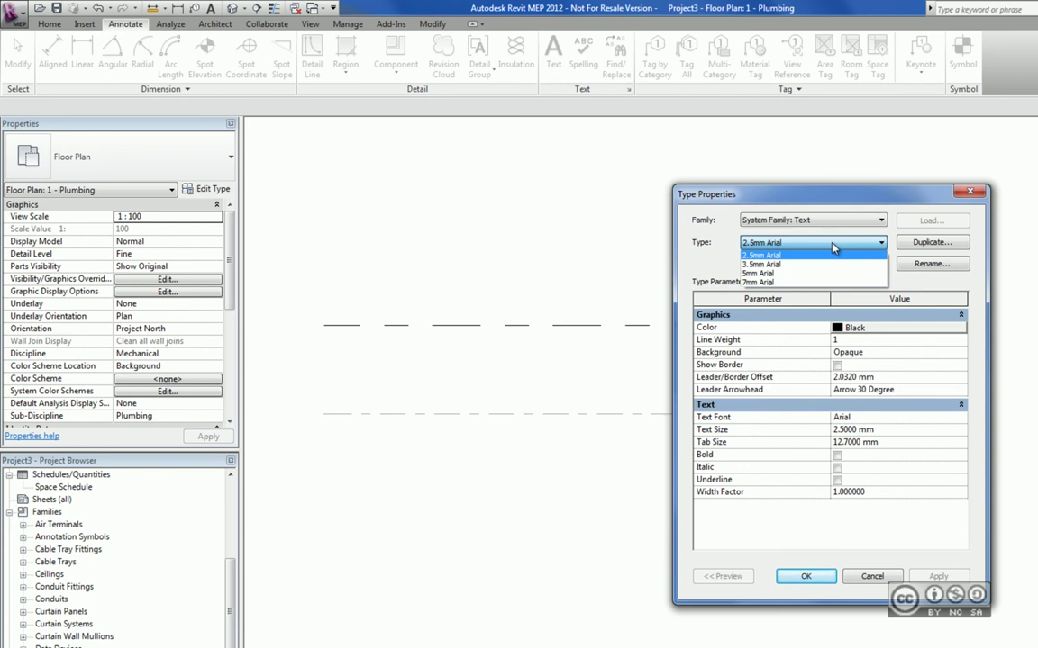
{"action": "left_click", "coordinate": [832, 194]}
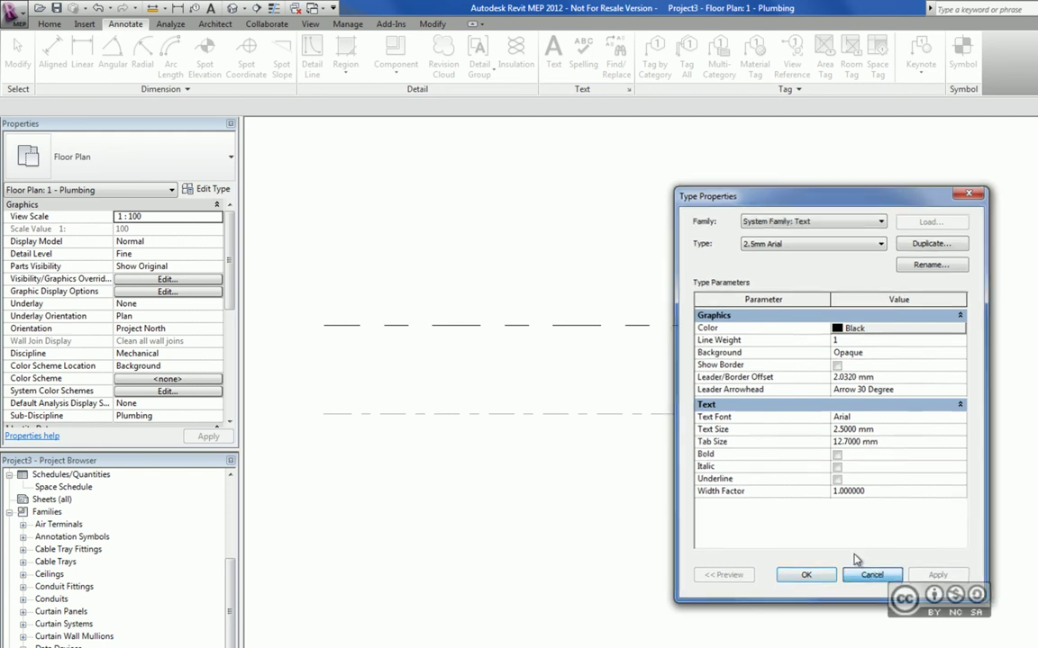
{"action": "left_click", "coordinate": [871, 576]}
{"action": "left_click", "coordinate": [348, 25]}
Step: Open the Arrow 30 Degree arrowhead type properties and keep its Arrow Style as Arrow
{"action": "left_click", "coordinate": [545, 68]}
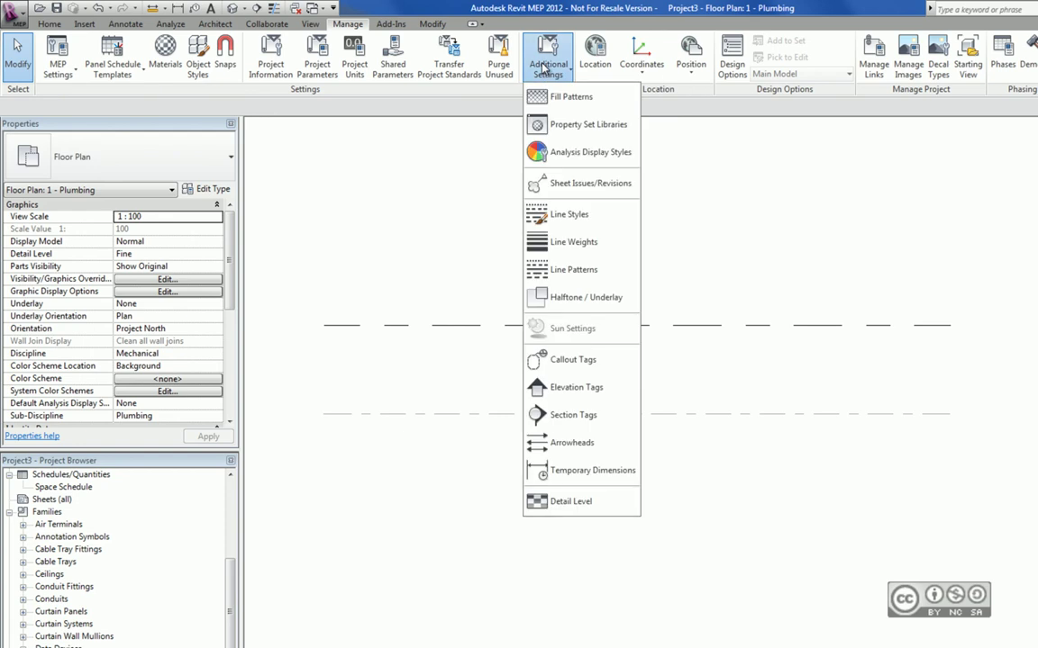
{"action": "left_click", "coordinate": [569, 443]}
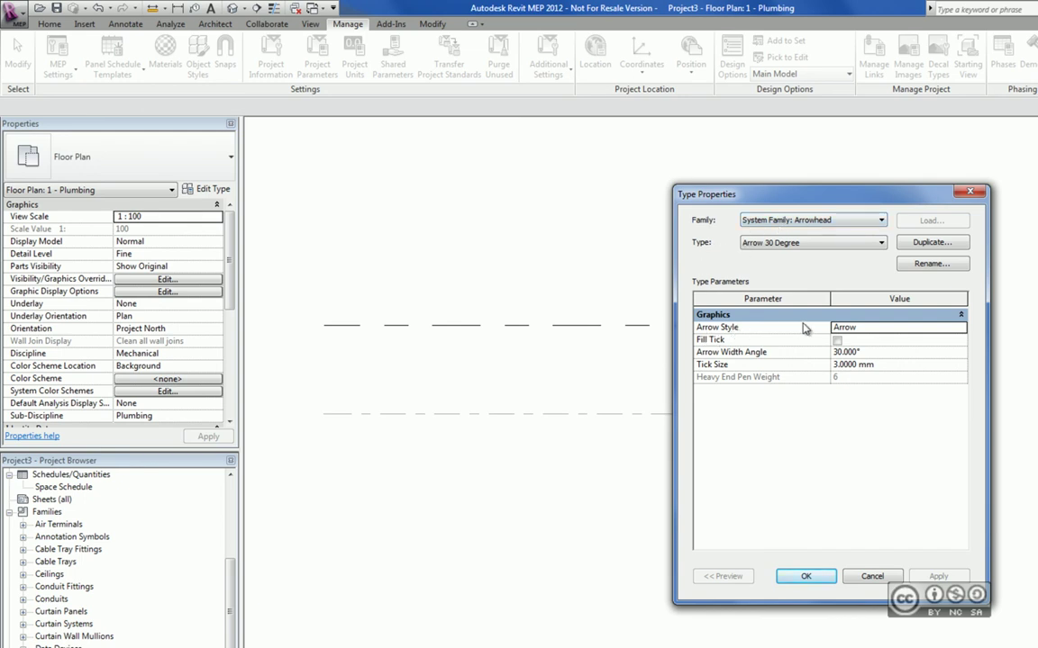
{"action": "left_click", "coordinate": [961, 327]}
{"action": "scroll", "coordinate": [961, 374], "scroll_direction": "down", "scroll_amount": 1}
{"action": "left_click", "coordinate": [962, 342]}
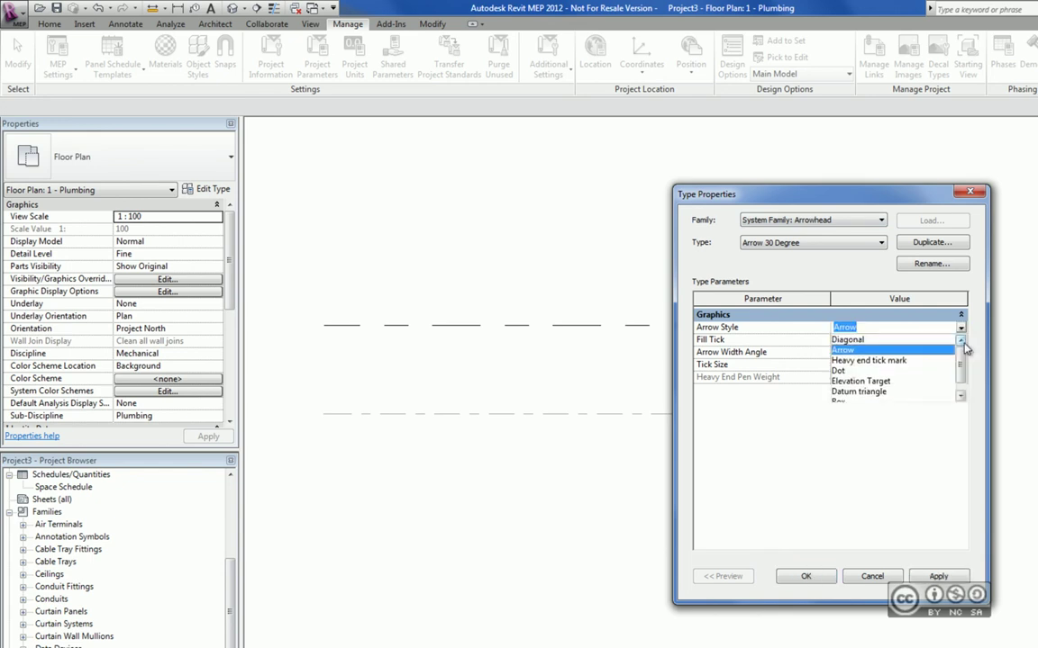
{"action": "left_click", "coordinate": [891, 350]}
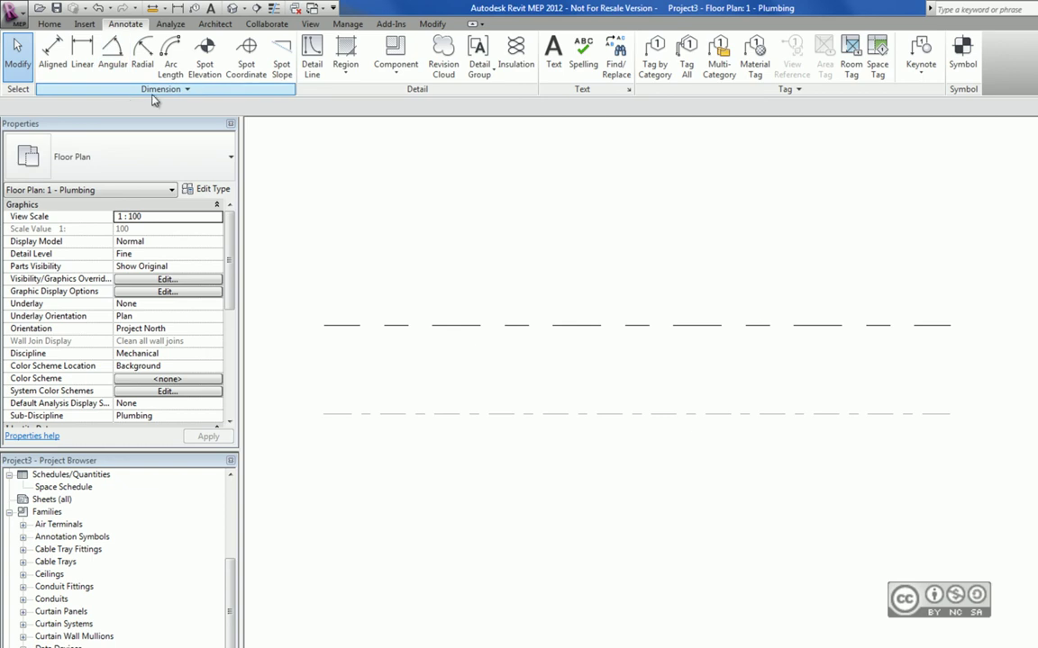
Step: List the Linear, Angular, Radial and Spot dimension types, then check Transfer Project Standards
{"action": "left_click", "coordinate": [163, 90]}
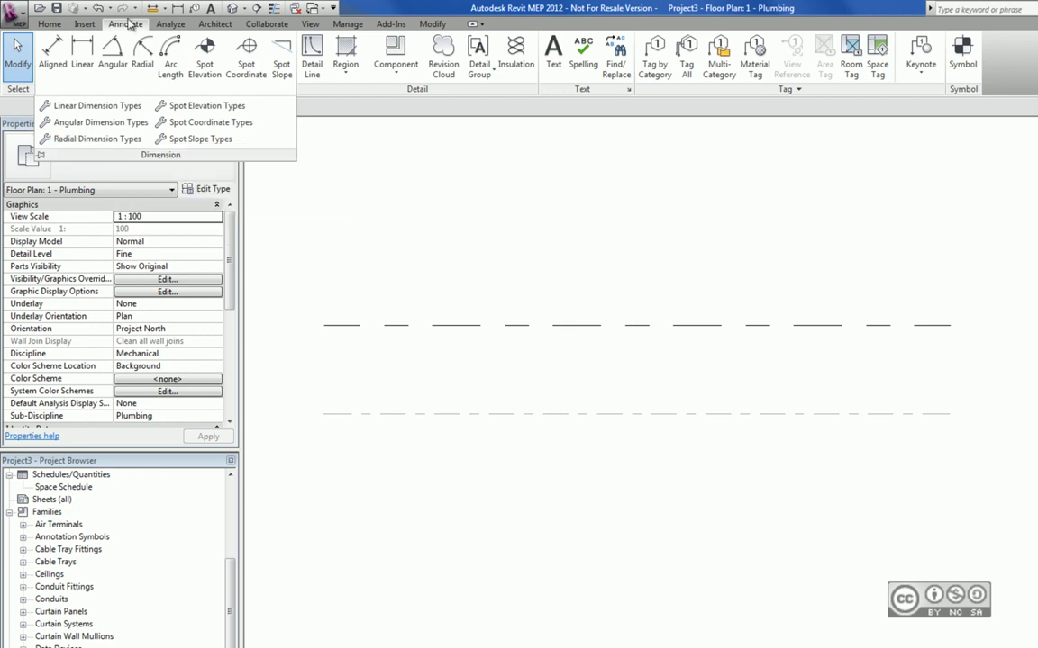
{"action": "left_click", "coordinate": [353, 26]}
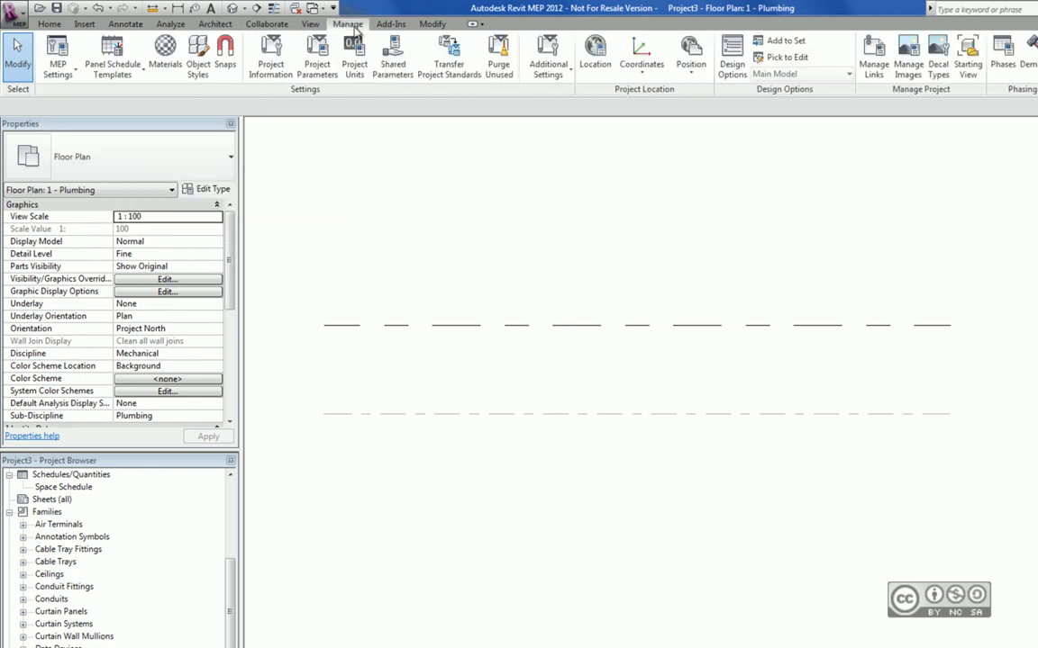
{"action": "left_click", "coordinate": [458, 54]}
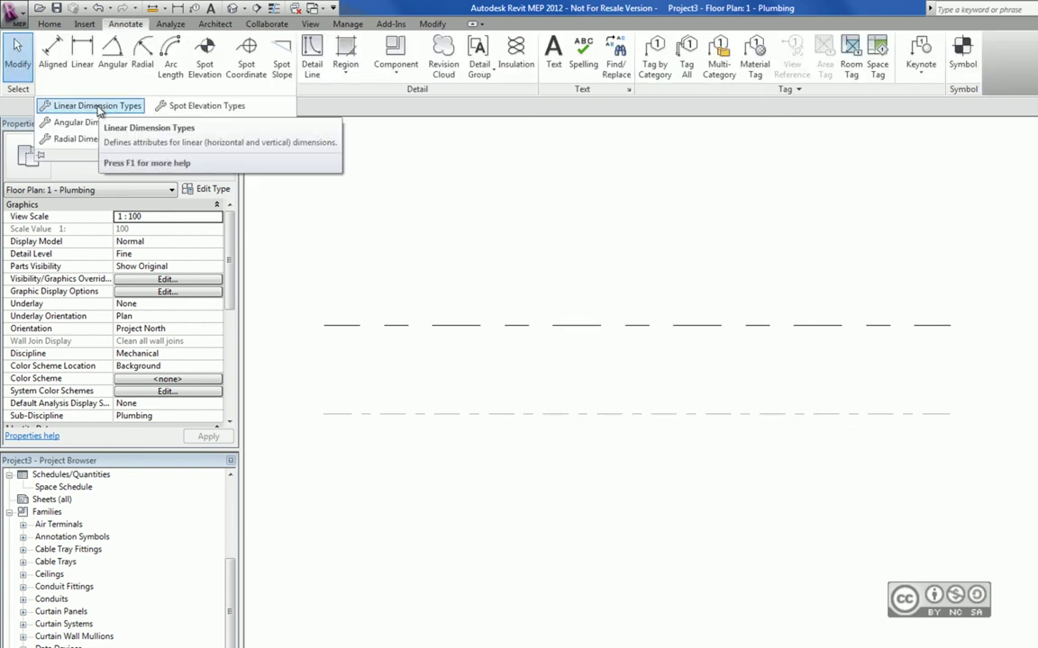
Step: Inspect the Diagonal - 2.5mm Arial linear type, keeping Continuous strings and Diagonal 3mm ticks
{"action": "left_click", "coordinate": [93, 107]}
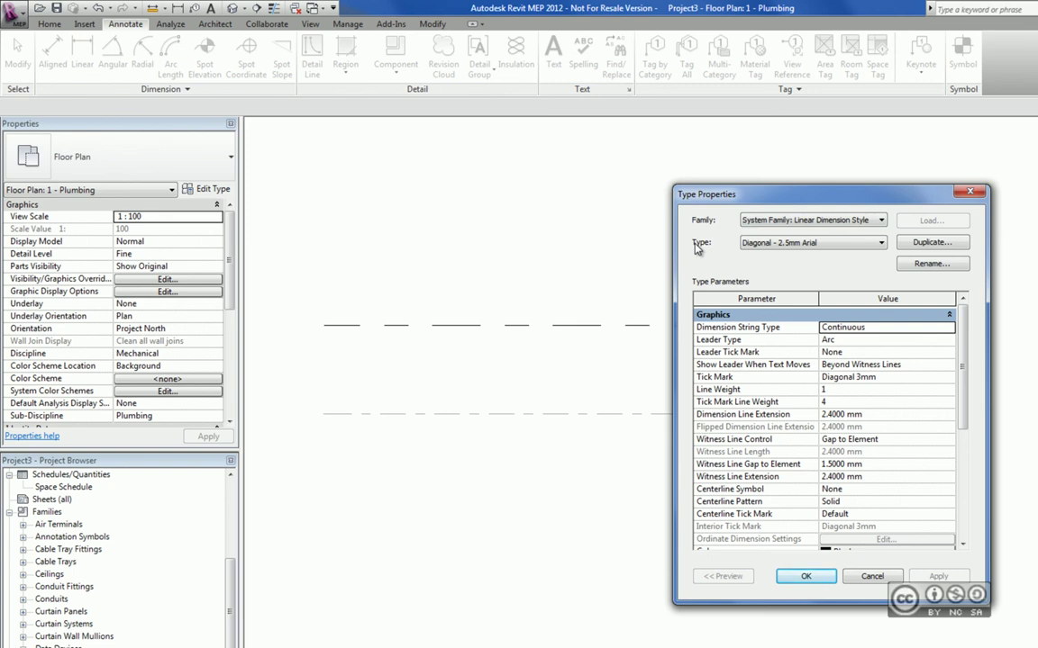
{"action": "mouse_move", "coordinate": [963, 393]}
{"action": "left_mouse_down"}
{"action": "mouse_move", "coordinate": [961, 527]}
{"action": "mouse_move", "coordinate": [968, 350]}
{"action": "left_mouse_up"}
{"action": "left_click", "coordinate": [874, 330]}
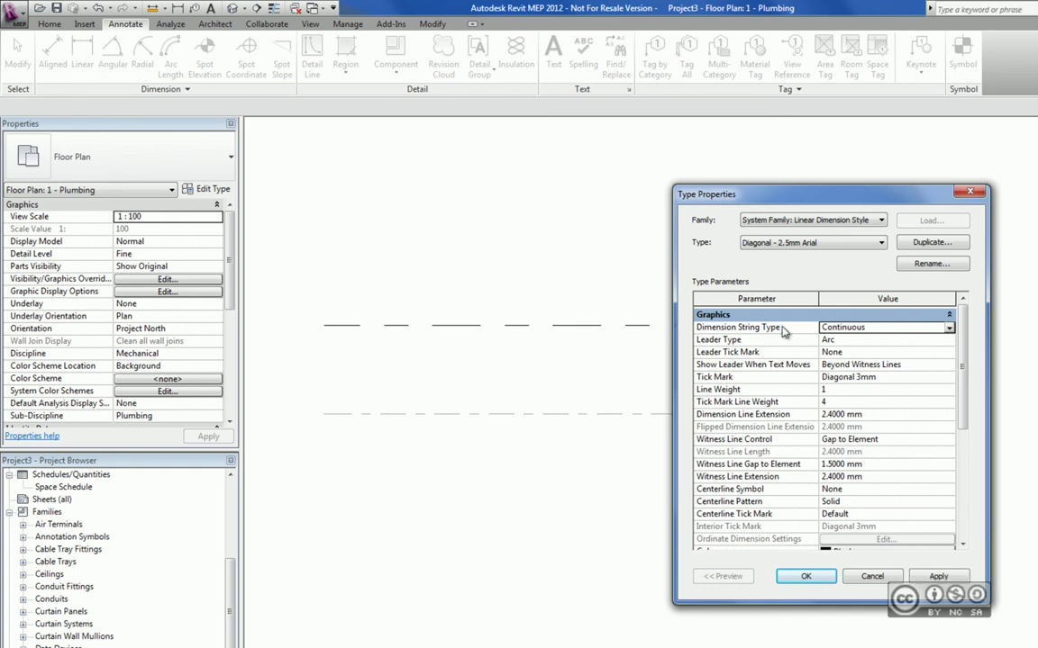
{"action": "left_click", "coordinate": [949, 328]}
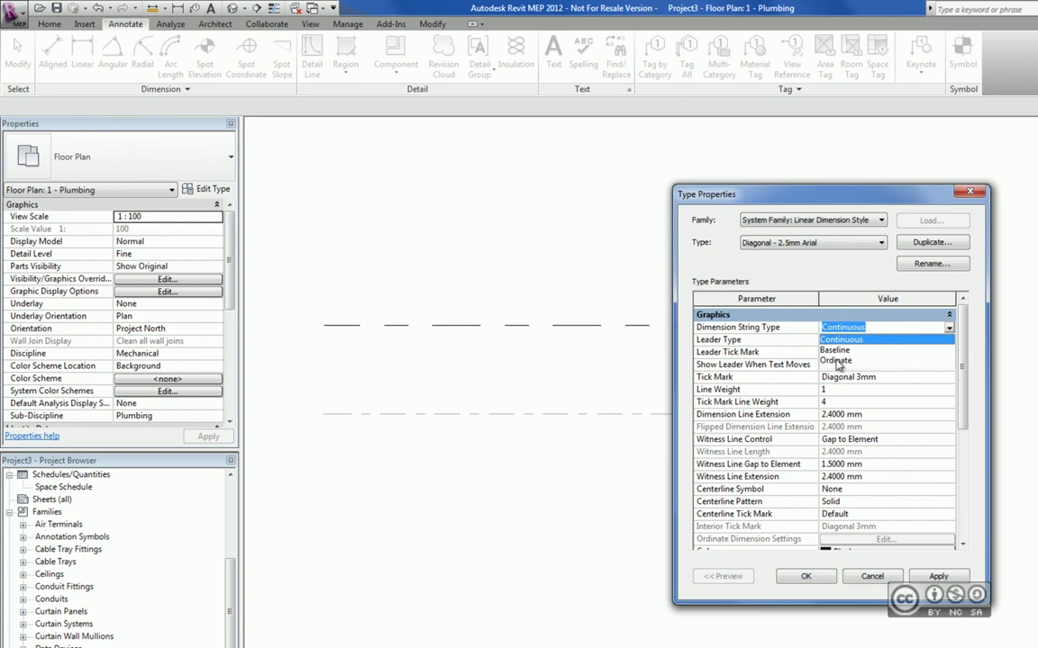
{"action": "left_click", "coordinate": [782, 330]}
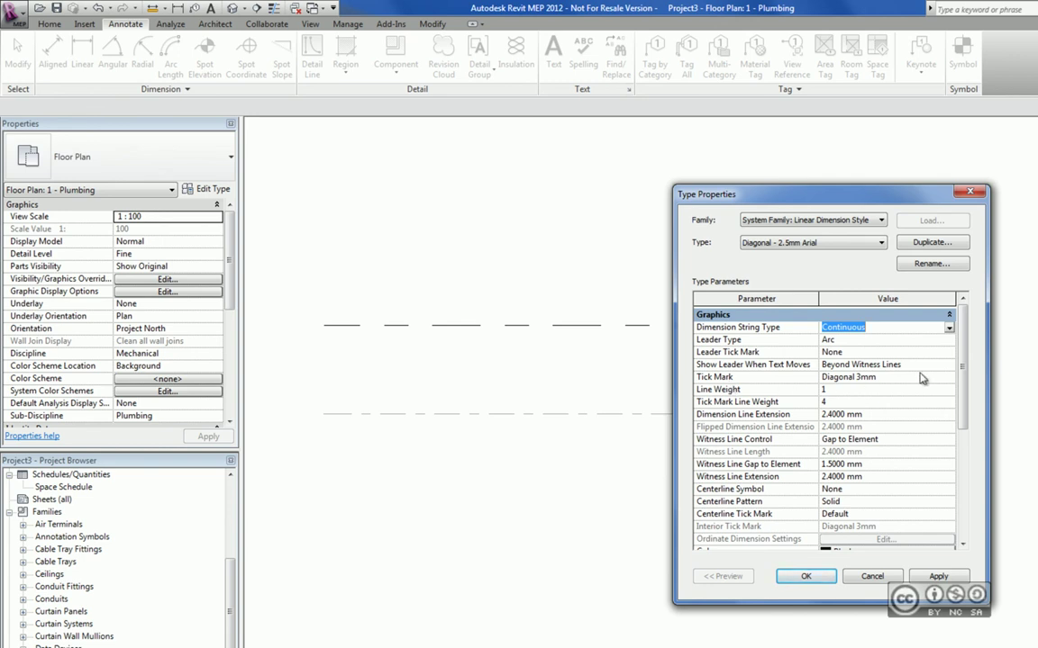
{"action": "left_click", "coordinate": [949, 378]}
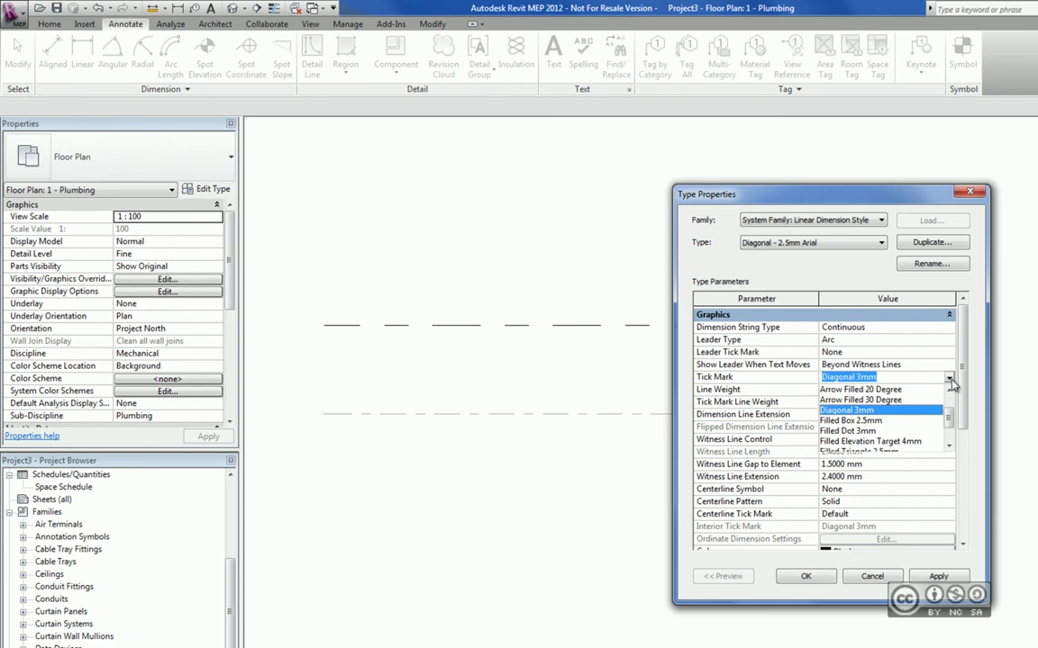
{"action": "left_click", "coordinate": [950, 380]}
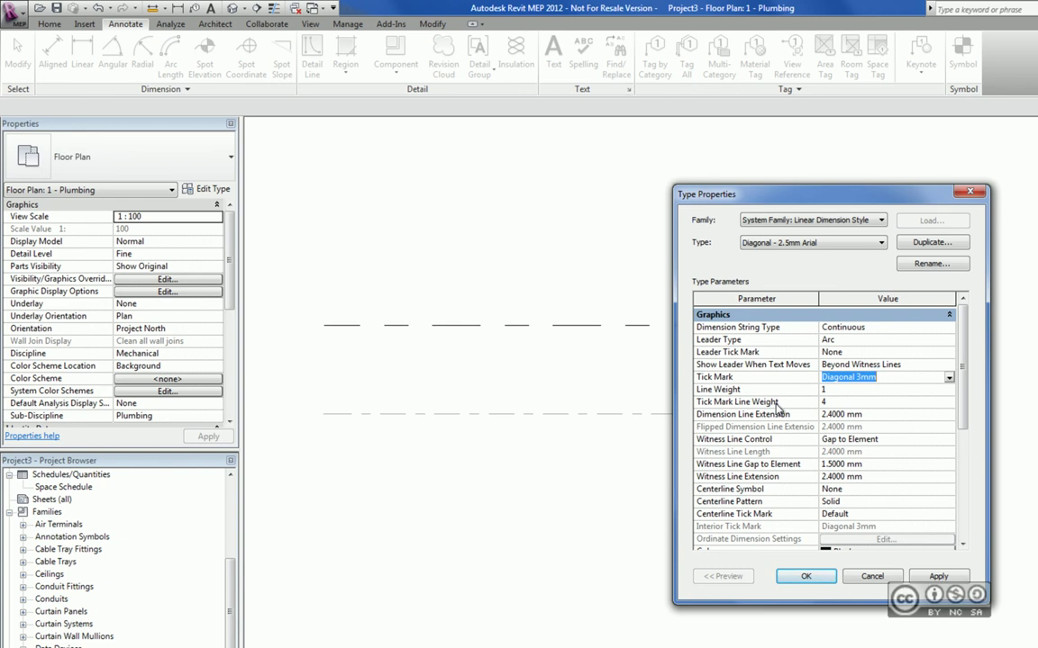
Step: Review the 2.5 mm Arial text, 1.75 mm offset and opaque background, then close unchanged
{"action": "scroll", "coordinate": [777, 407], "scroll_direction": "down", "scroll_amount": 2}
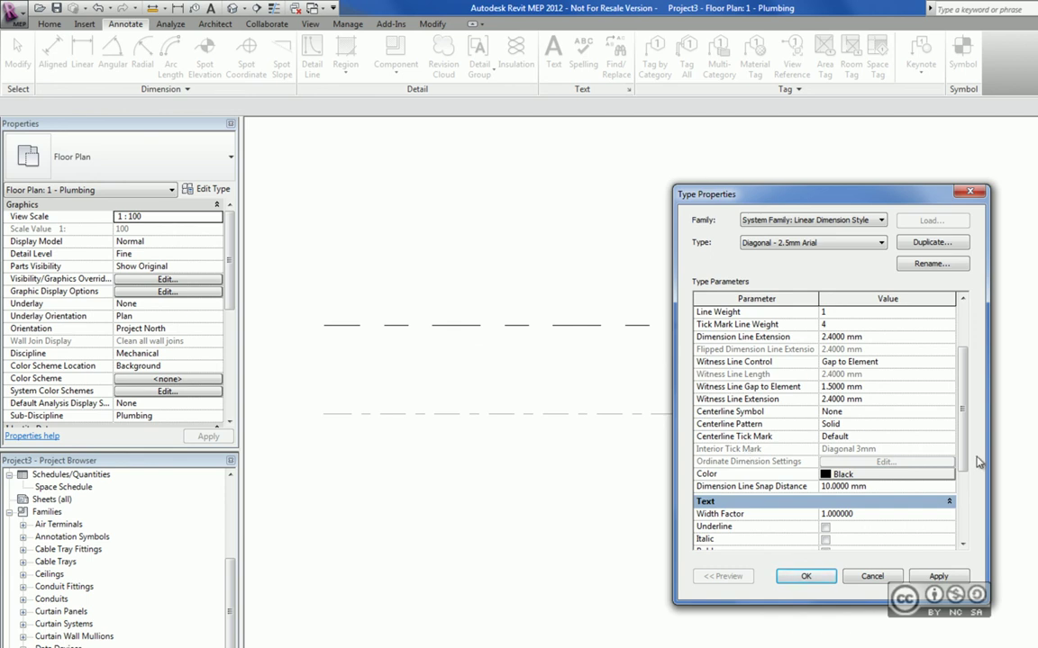
{"action": "scroll", "coordinate": [866, 415], "scroll_direction": "down", "scroll_amount": 4}
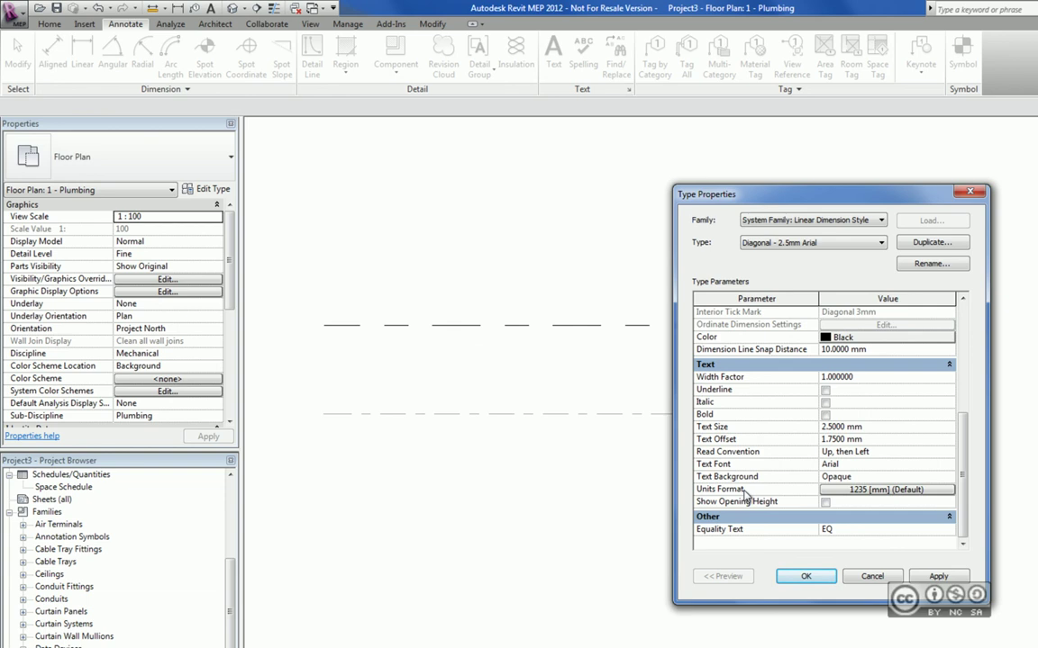
{"action": "key", "text": "Escape"}
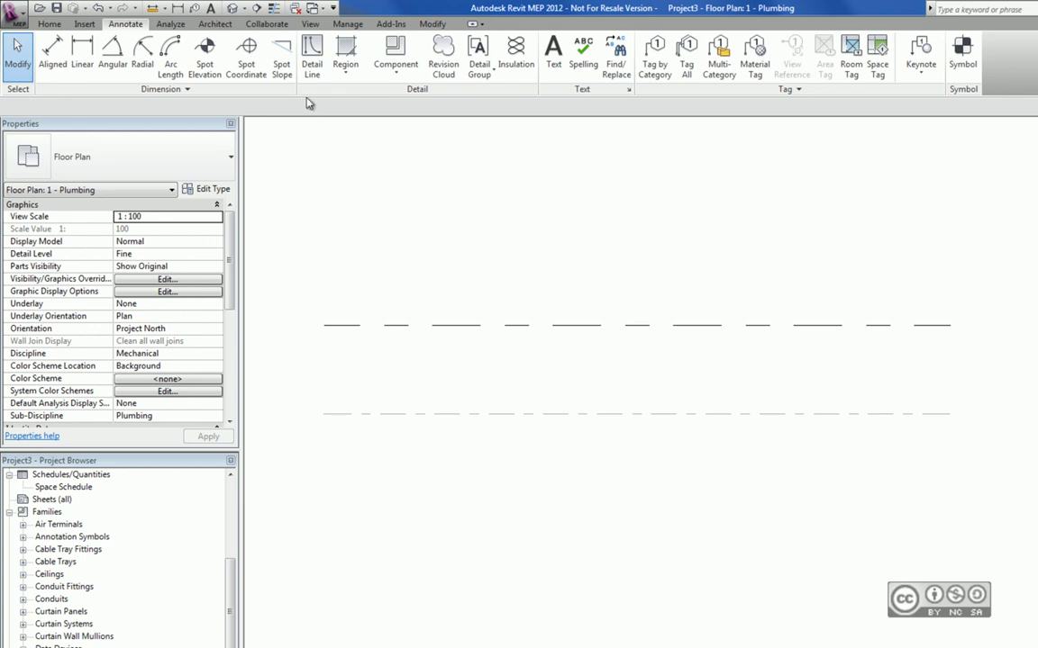
Step: In Project Units, glance at Structural units, then open the Common Length format (1235 mm)
{"action": "left_click", "coordinate": [350, 24]}
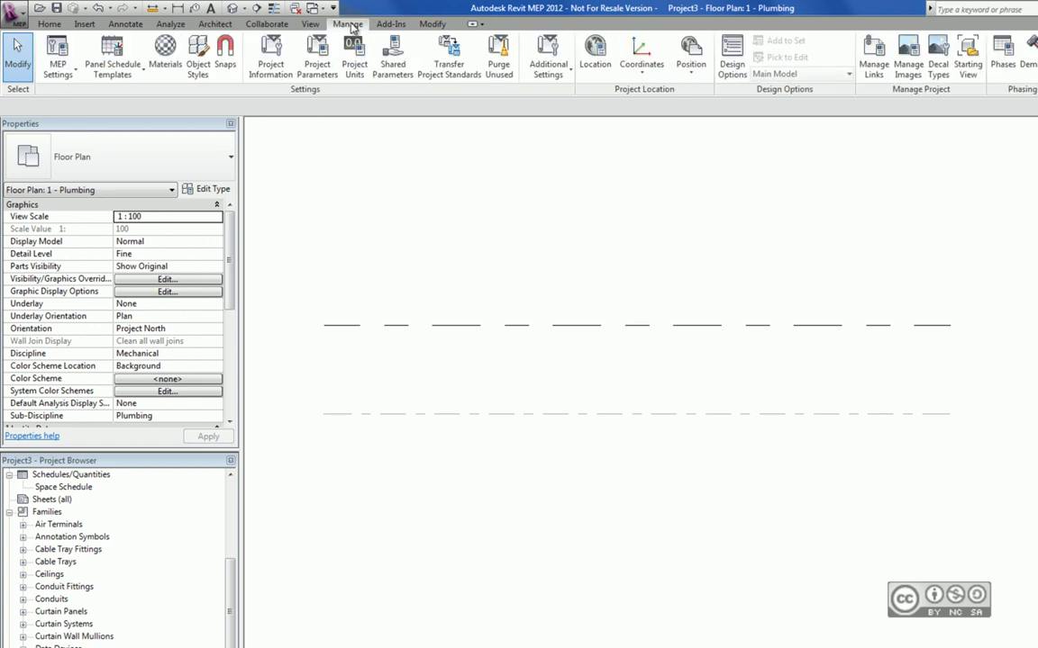
{"action": "left_click", "coordinate": [353, 61]}
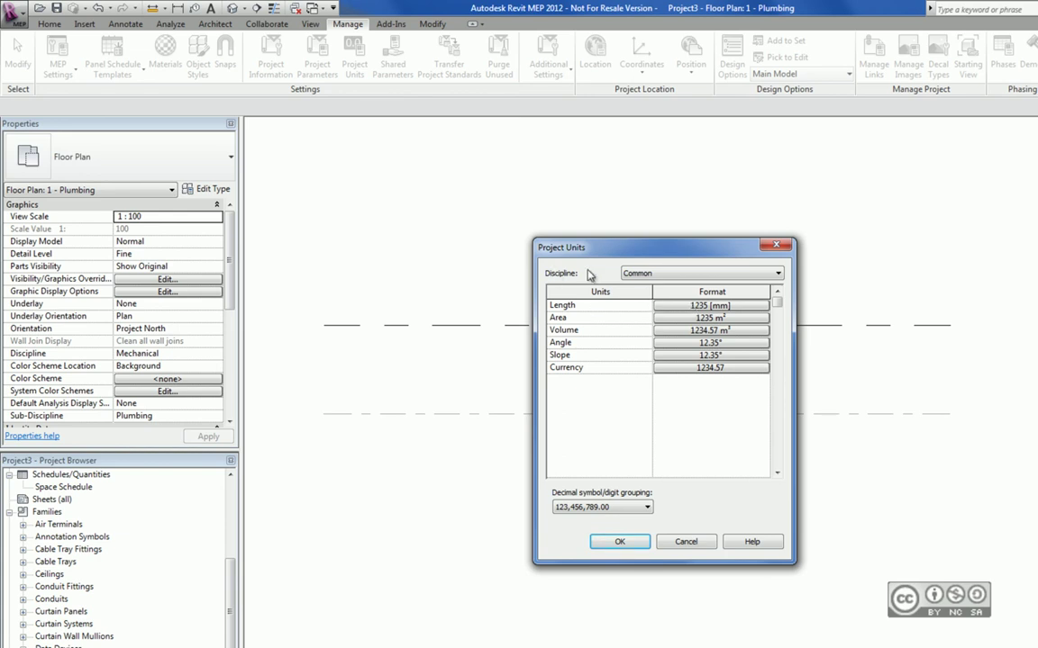
{"action": "left_click", "coordinate": [669, 280]}
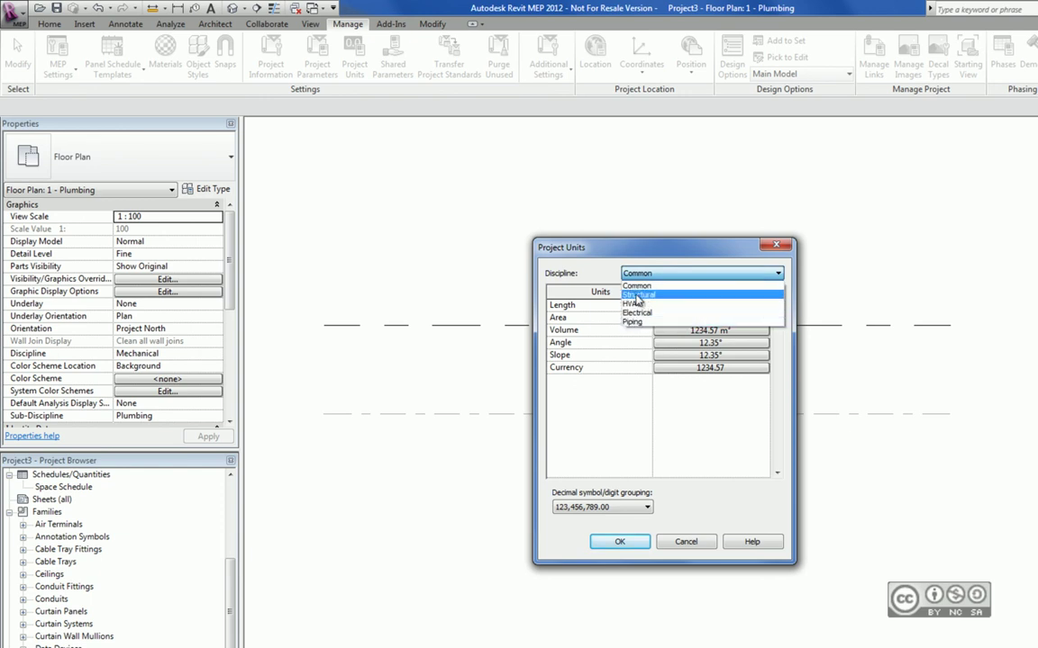
{"action": "left_click", "coordinate": [637, 297]}
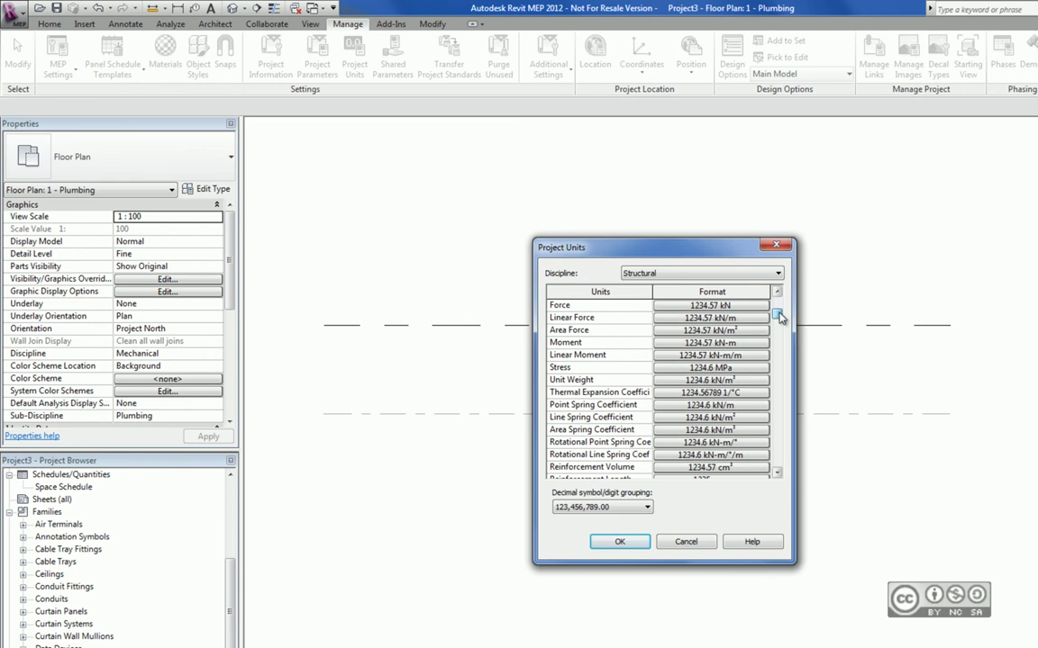
{"action": "left_click", "coordinate": [778, 337]}
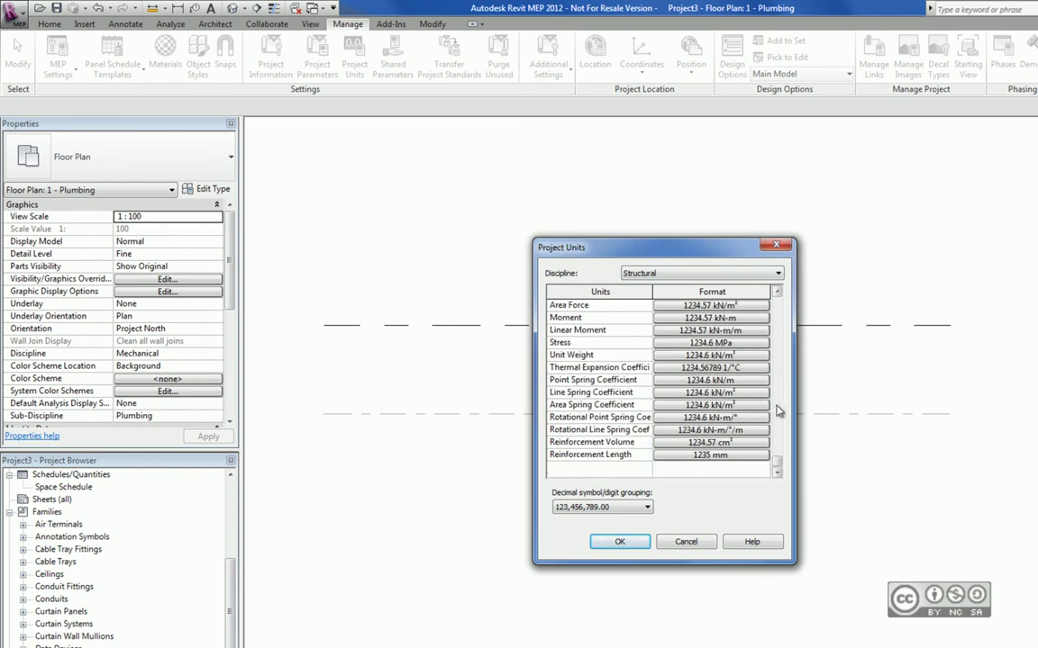
{"action": "scroll", "coordinate": [708, 378], "scroll_direction": "up", "scroll_amount": 1}
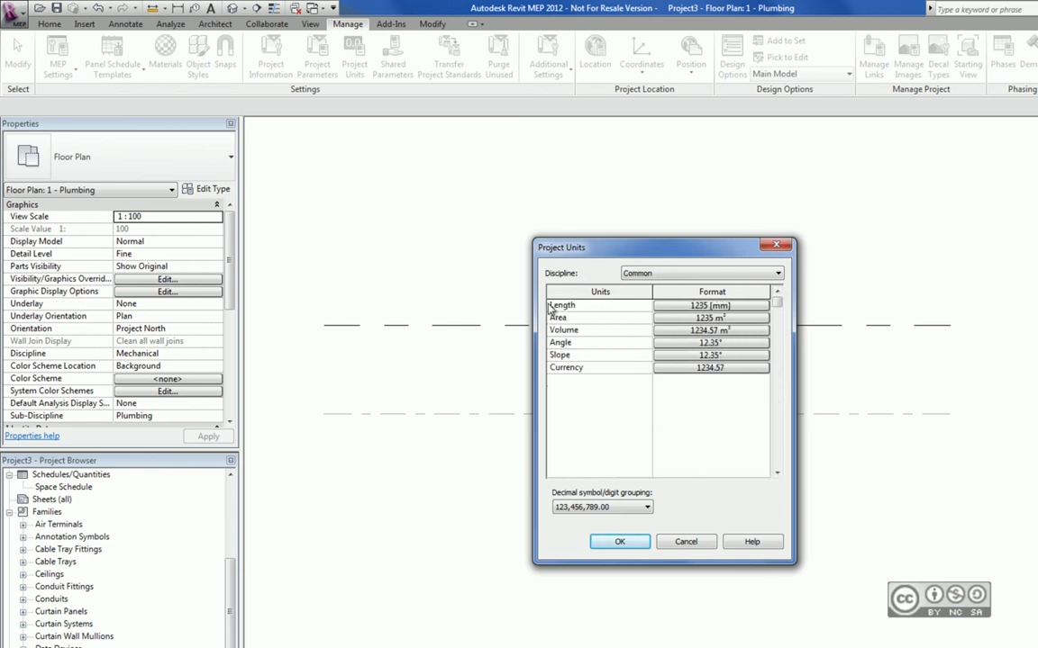
{"action": "left_click", "coordinate": [731, 306]}
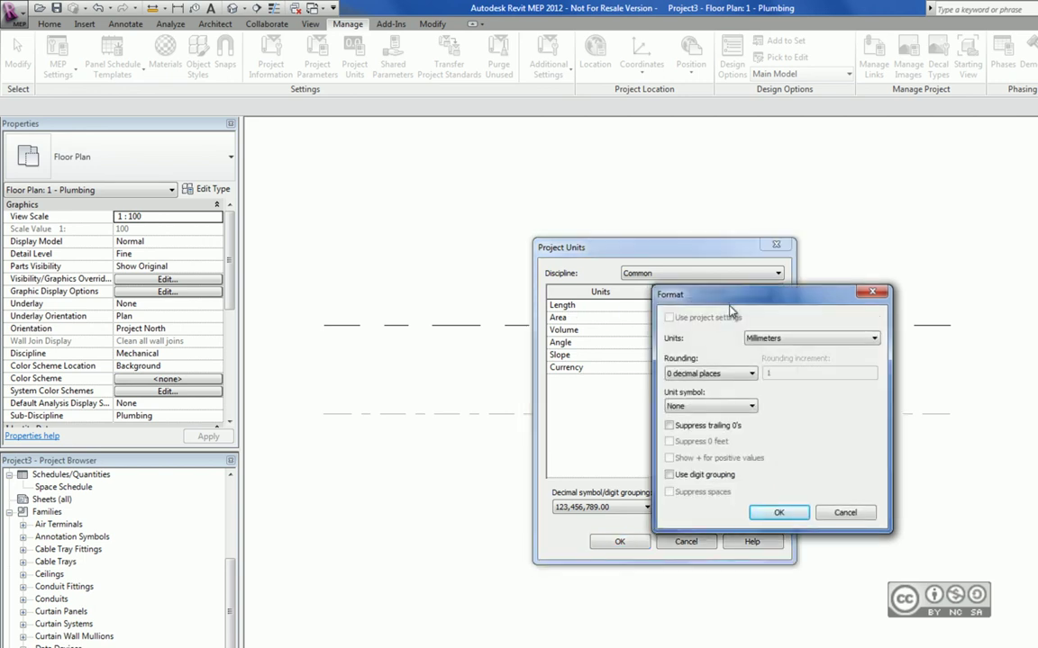
Step: Keep length in millimetres with no unit symbol and 0 decimal places after trying Custom rounding
{"action": "left_click", "coordinate": [808, 341]}
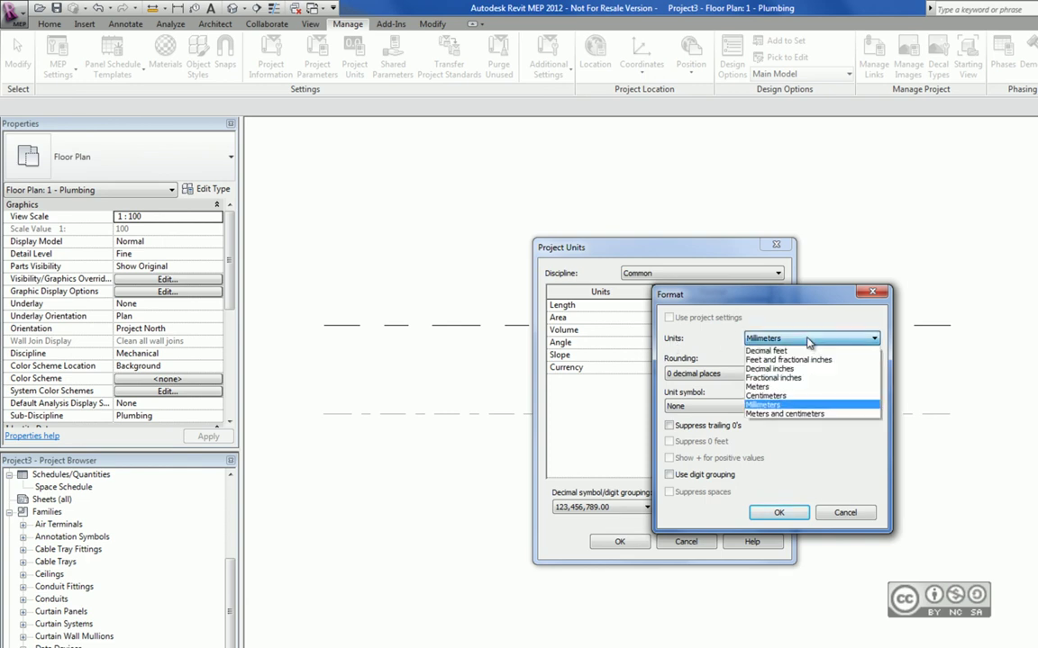
{"action": "left_click", "coordinate": [766, 405]}
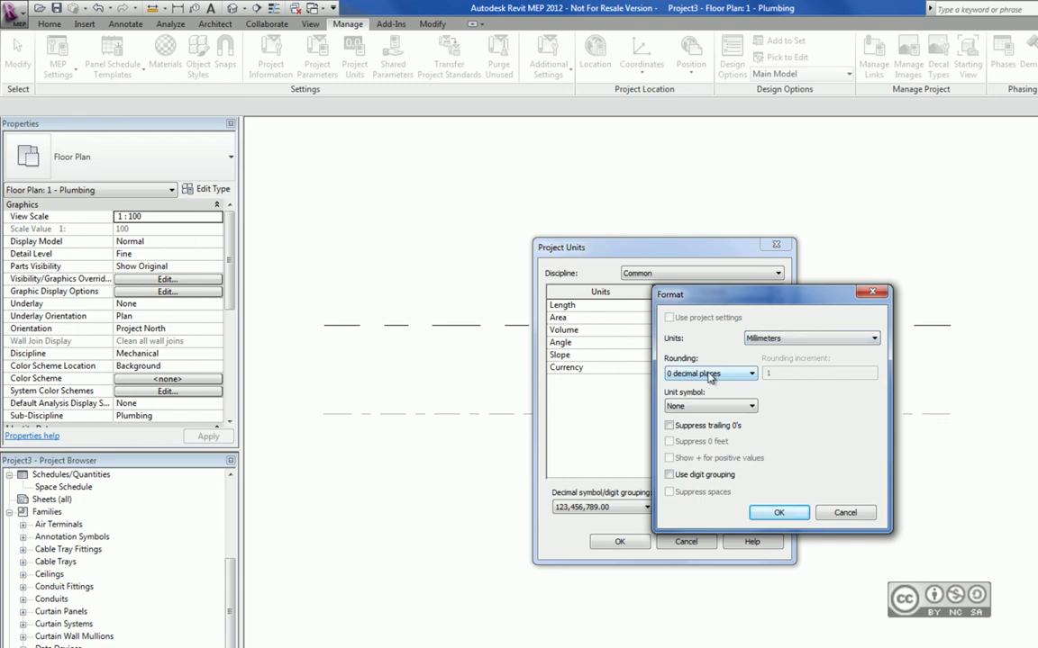
{"action": "left_click", "coordinate": [700, 406]}
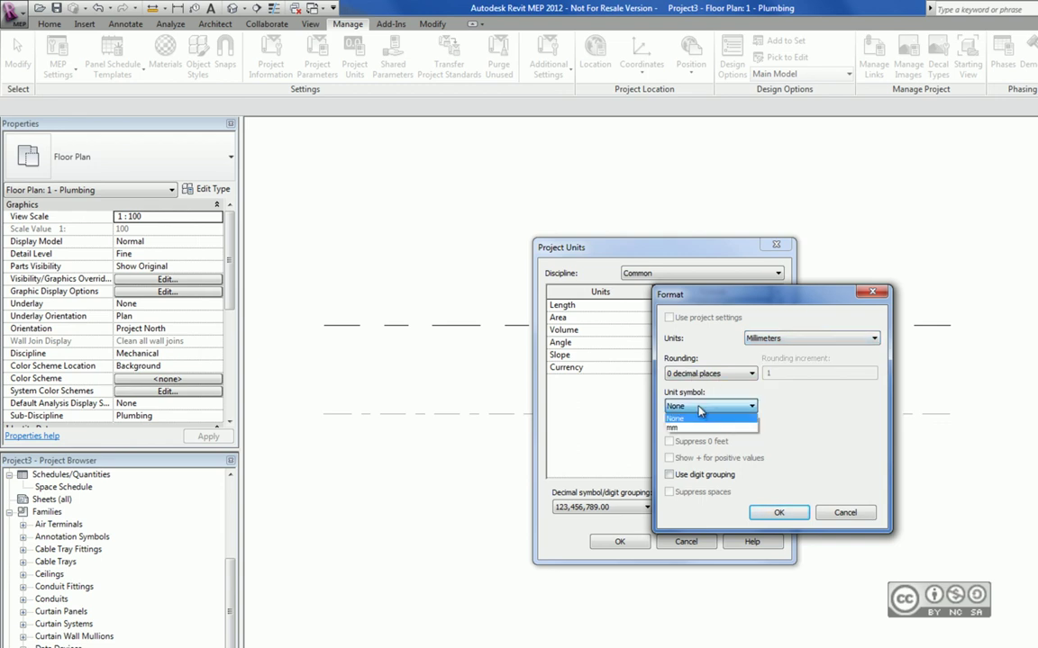
{"action": "left_click", "coordinate": [676, 419]}
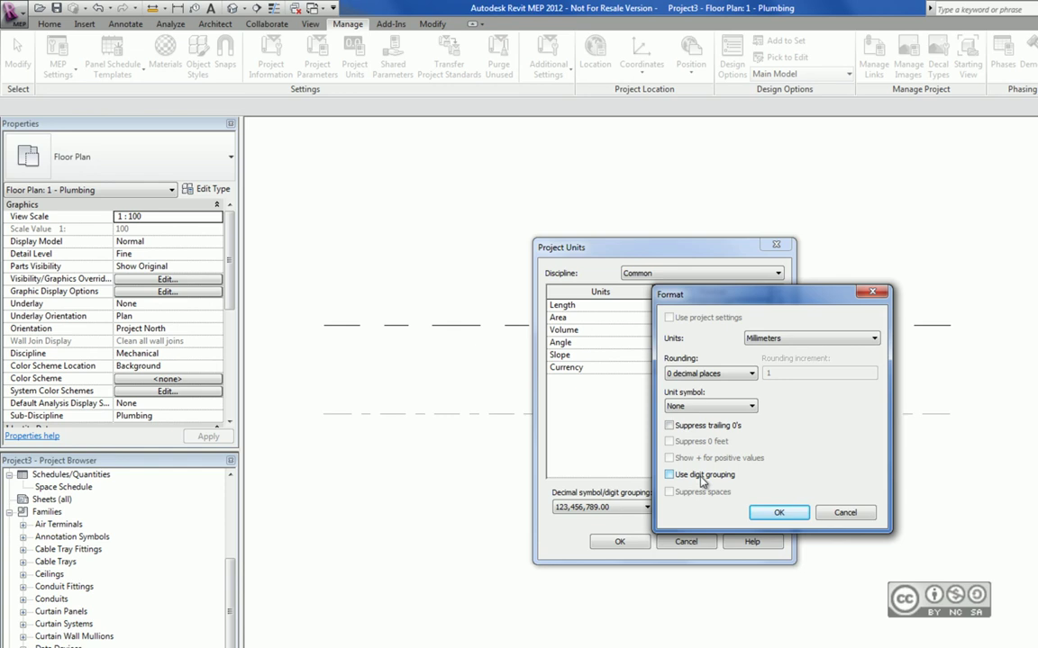
{"action": "left_click", "coordinate": [704, 373]}
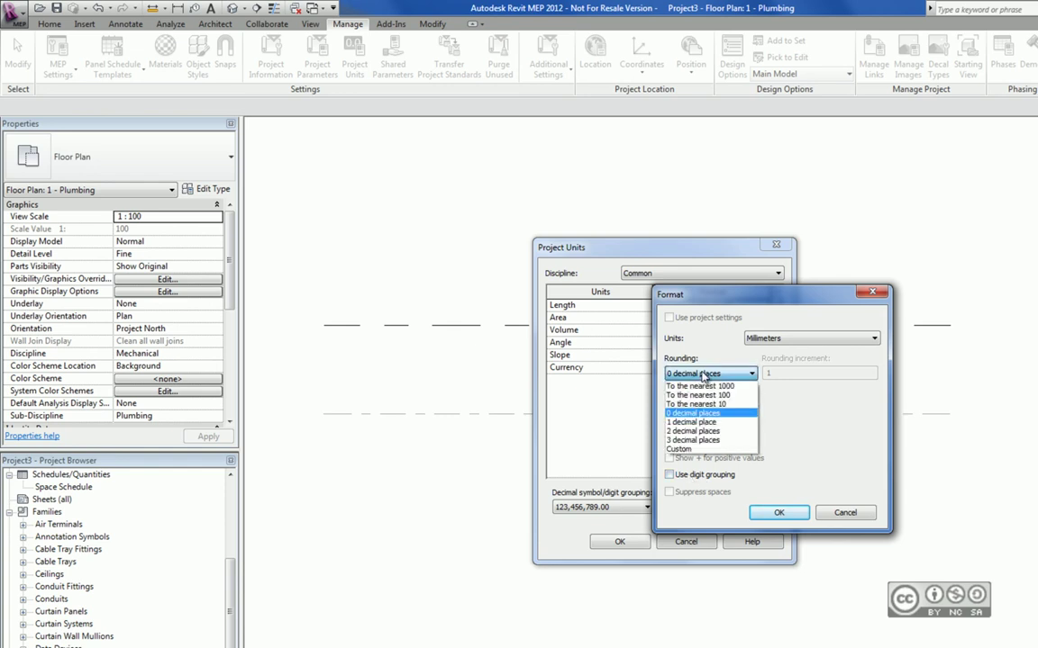
{"action": "left_click", "coordinate": [682, 449]}
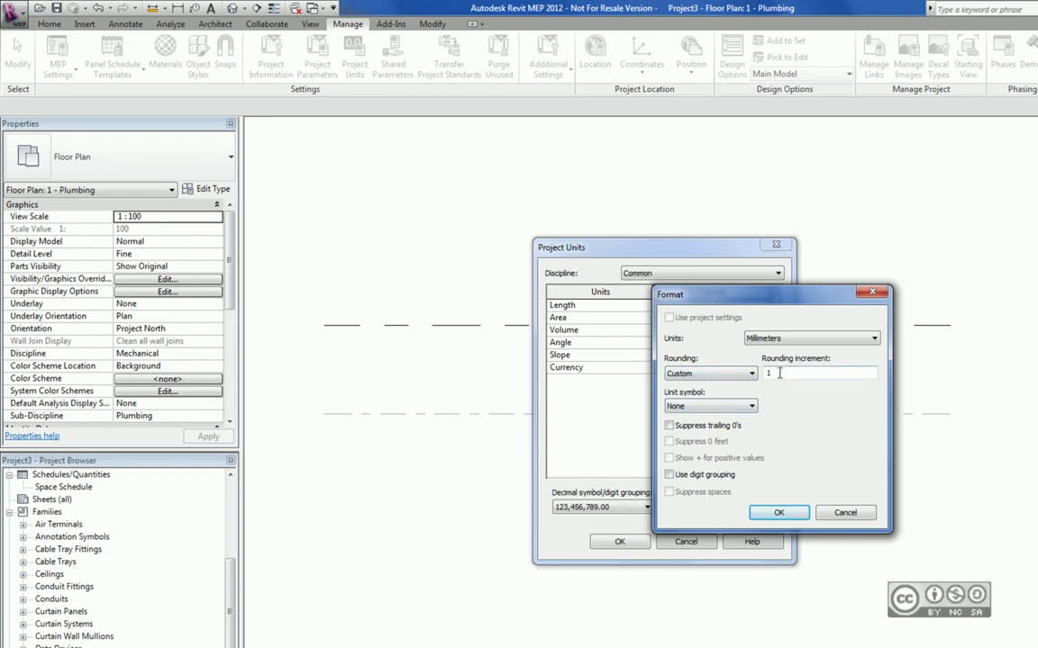
{"action": "left_click", "coordinate": [710, 374]}
{"action": "left_click", "coordinate": [712, 335]}
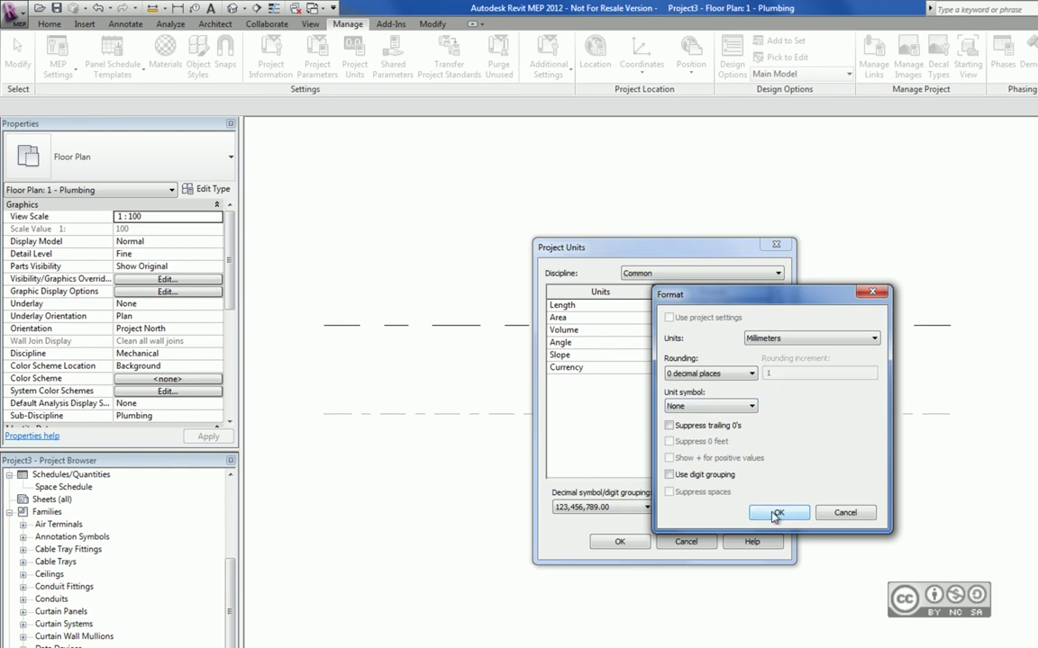
{"action": "left_click", "coordinate": [776, 513]}
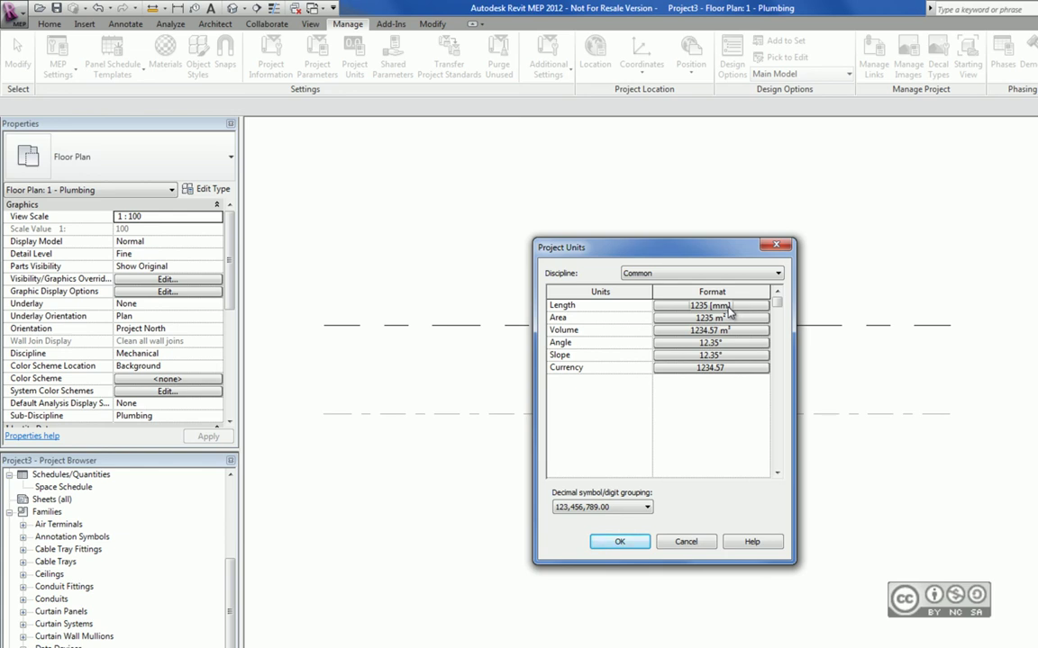
Step: Set the Piping discipline's Pipe Size rounding to a custom 25 mm increment and apply
{"action": "left_click", "coordinate": [694, 273]}
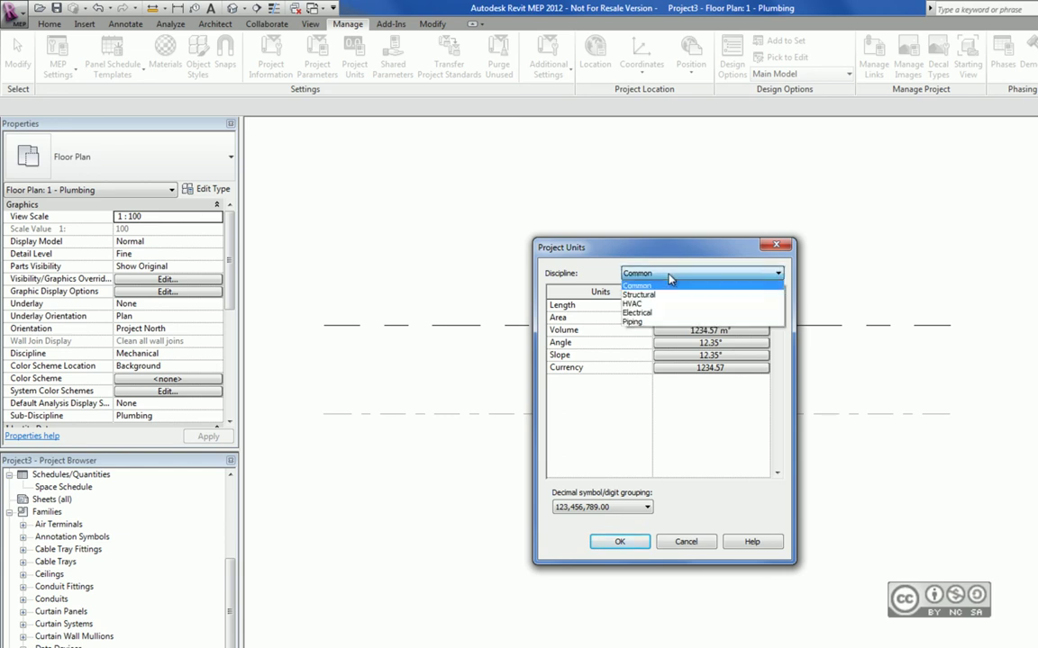
{"action": "left_click", "coordinate": [645, 322]}
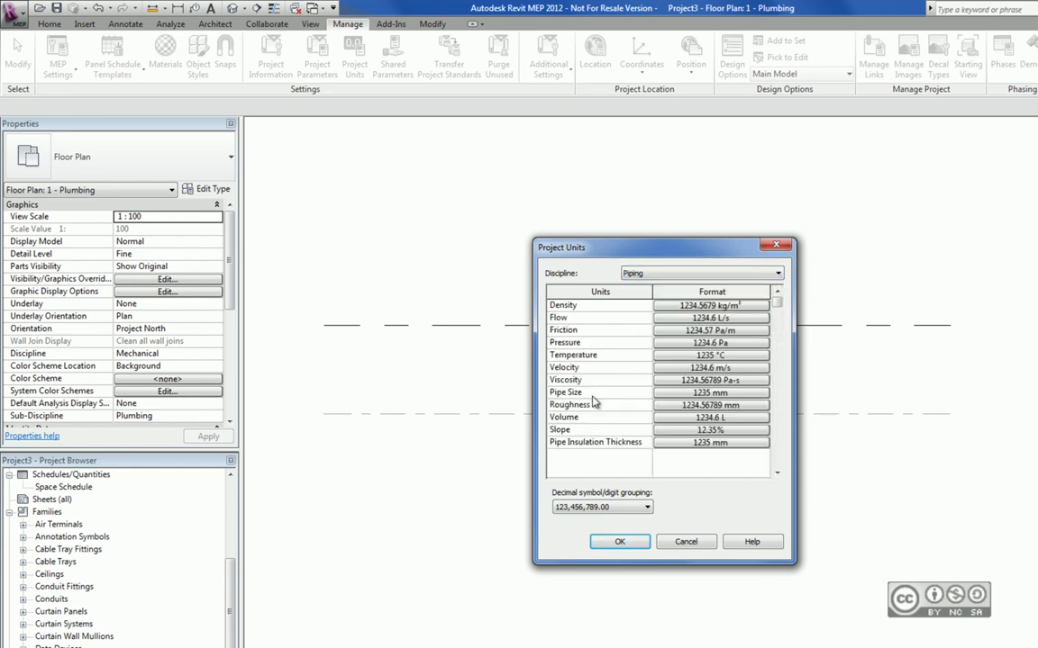
{"action": "left_click", "coordinate": [706, 393]}
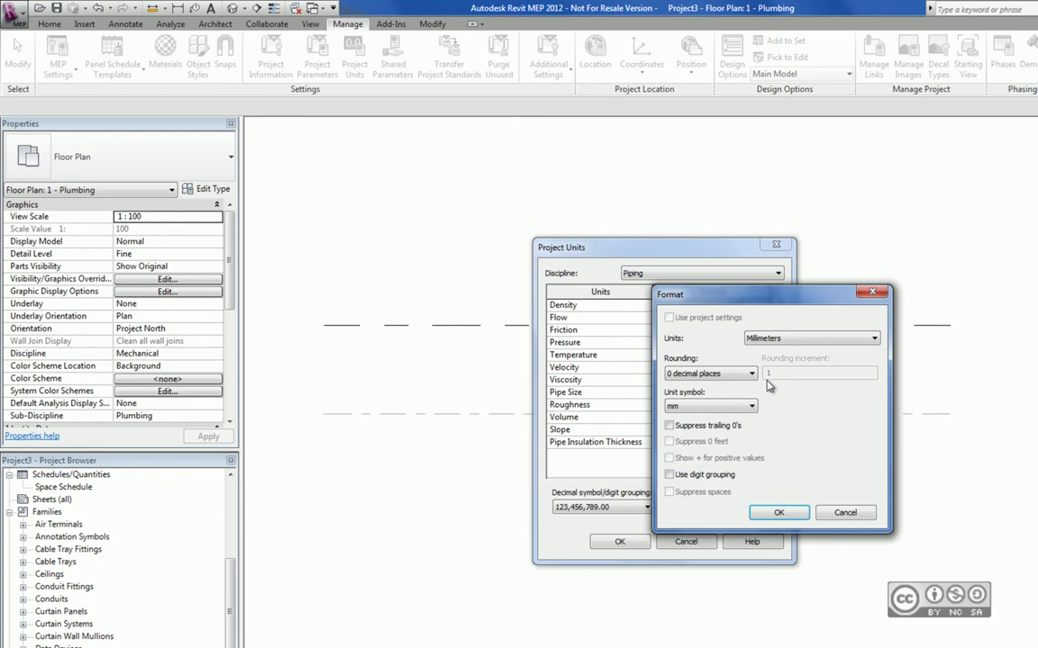
{"action": "left_click", "coordinate": [711, 373]}
{"action": "left_click", "coordinate": [684, 450]}
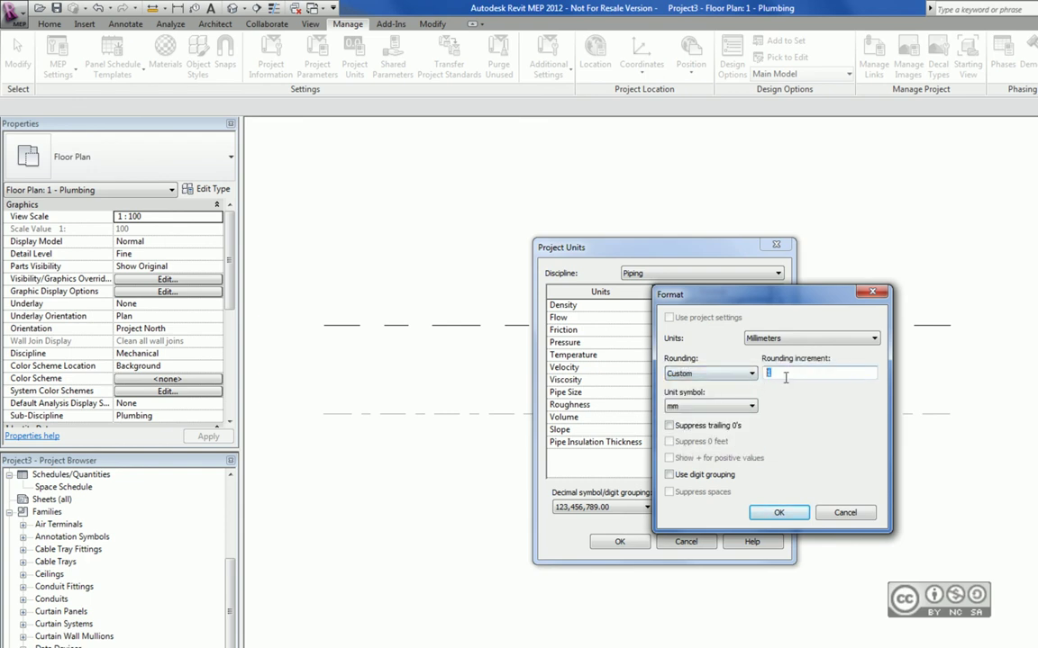
{"action": "type", "text": "25"}
{"action": "left_click", "coordinate": [778, 512]}
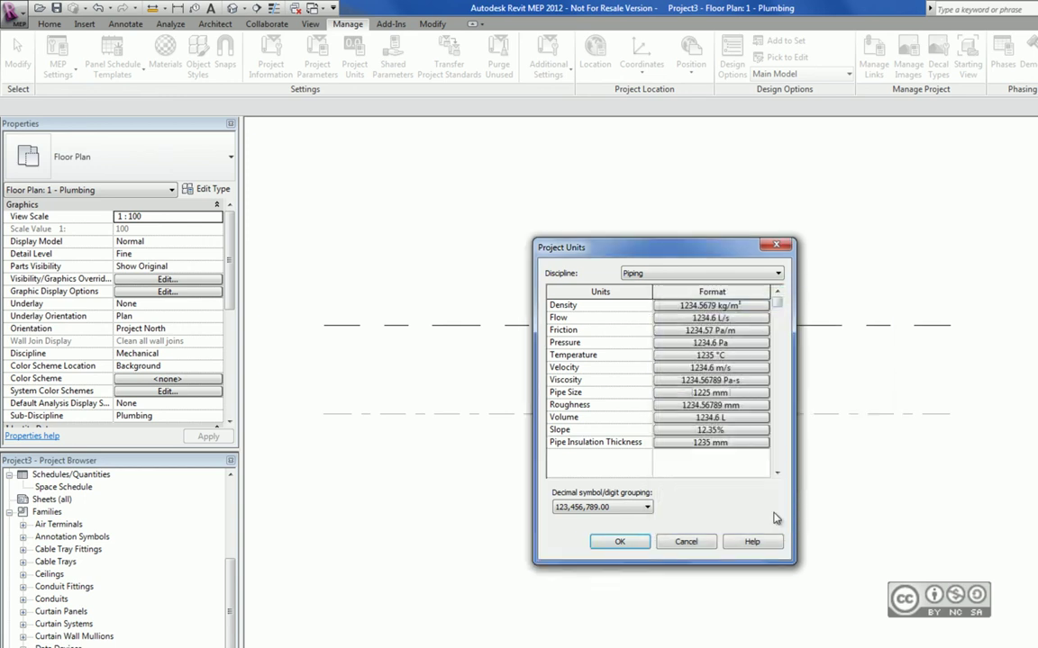
{"action": "left_click", "coordinate": [620, 542]}
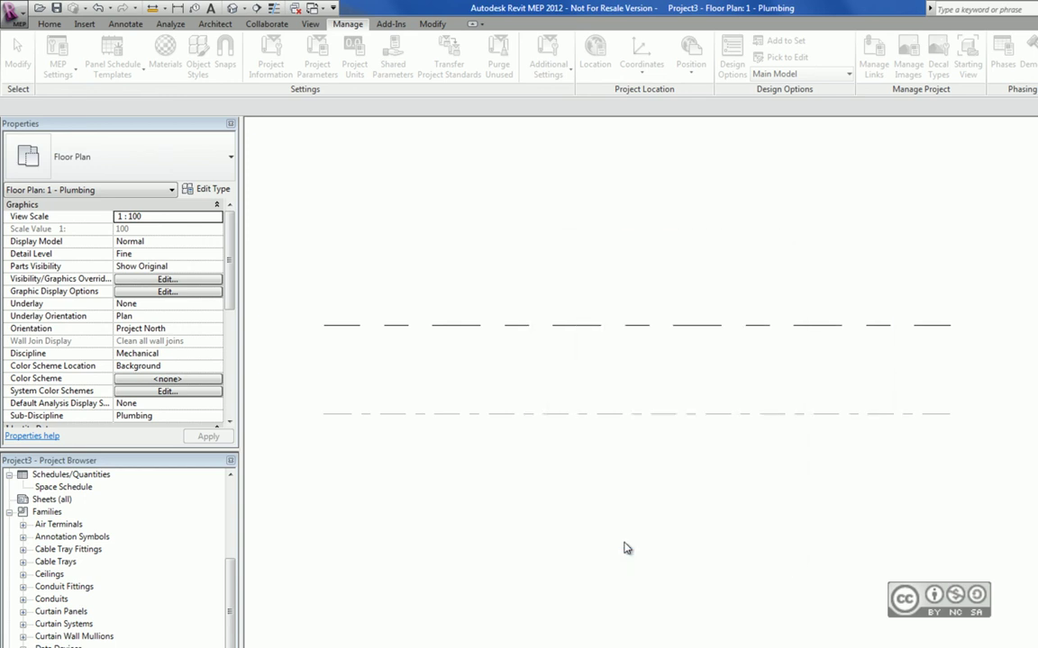
Step: Start a pipe to confirm diameters are offered in 25 mm steps, then cancel it
{"action": "left_click", "coordinate": [51, 25]}
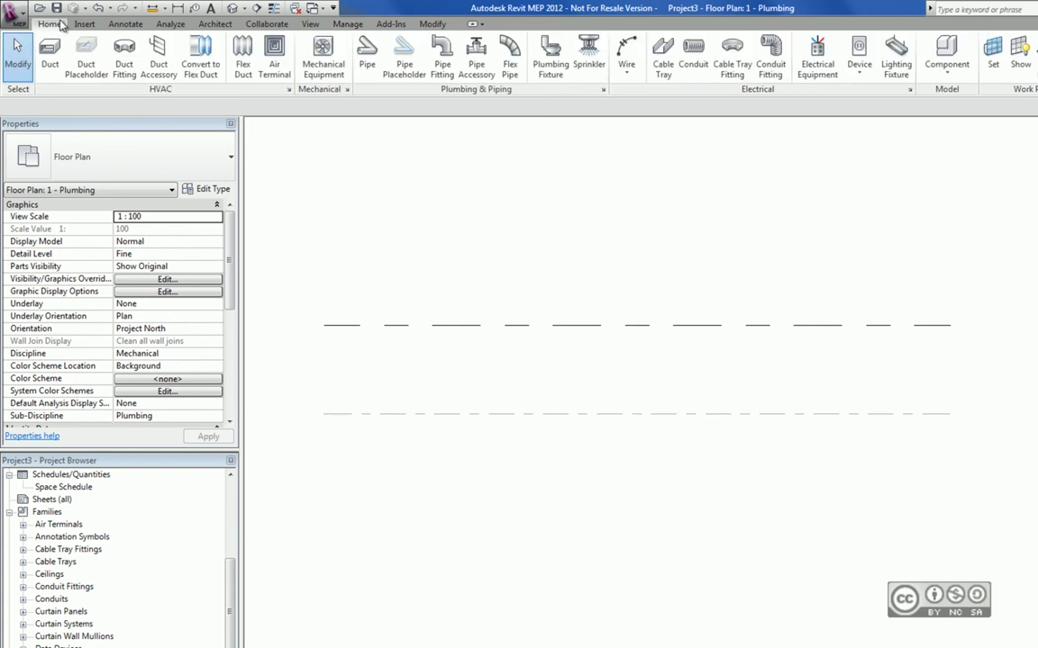
{"action": "left_click", "coordinate": [367, 56]}
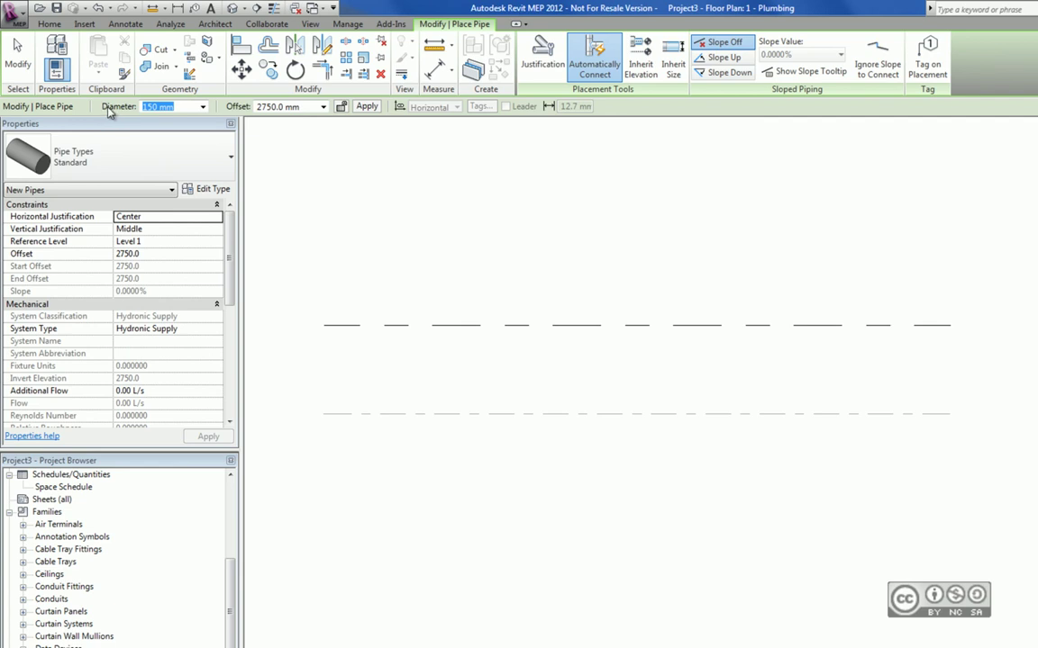
{"action": "left_click", "coordinate": [202, 106]}
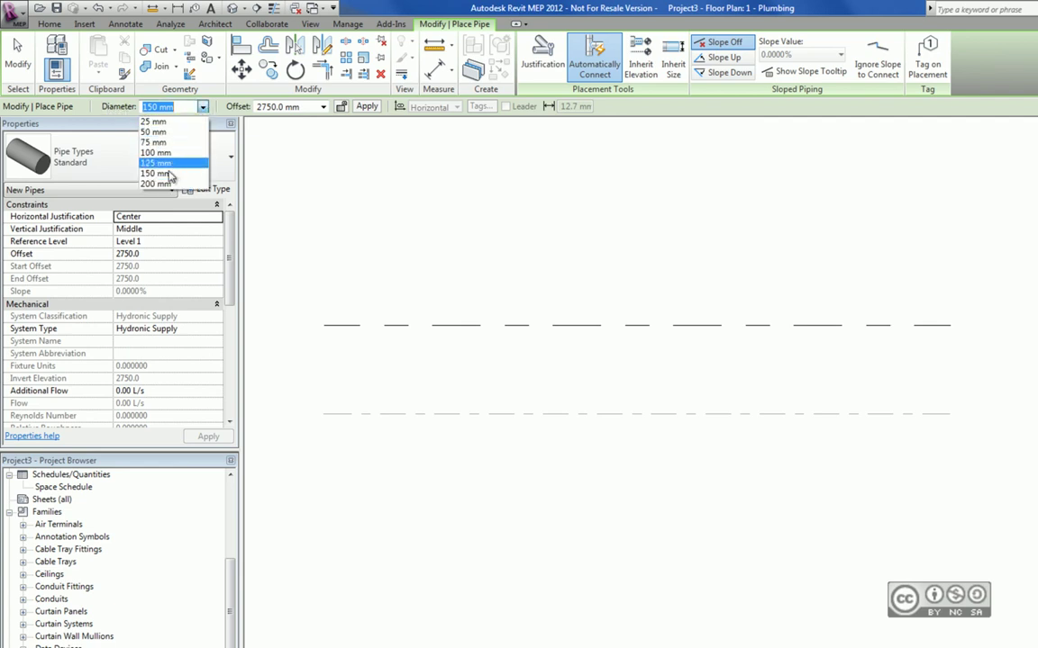
{"action": "key", "text": "Escape"}
{"action": "key", "text": "Escape"}
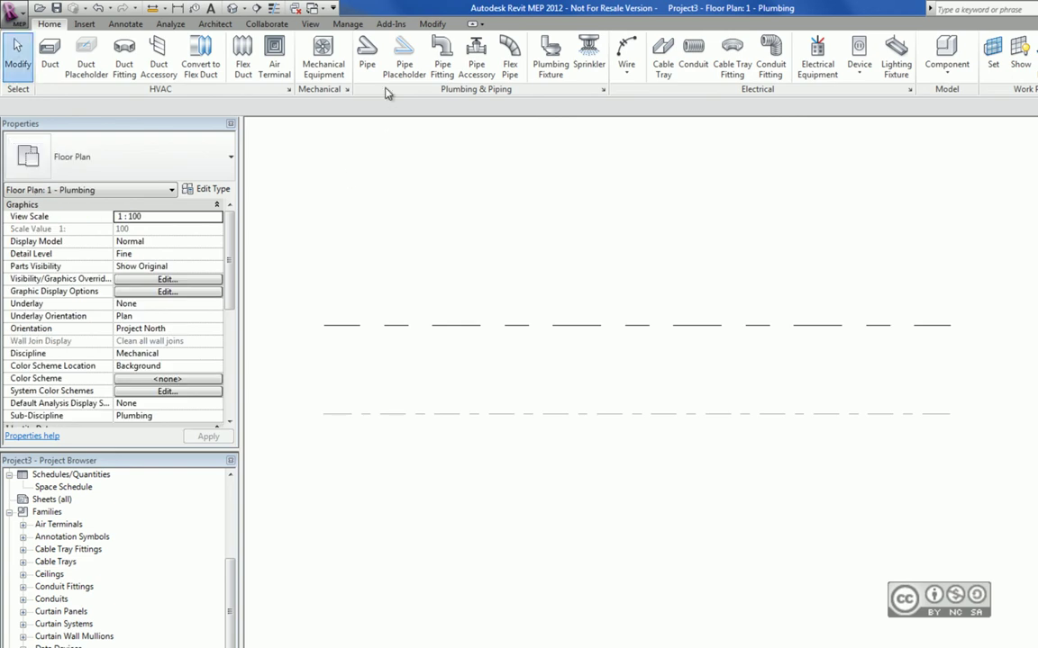
{"action": "left_click", "coordinate": [349, 24]}
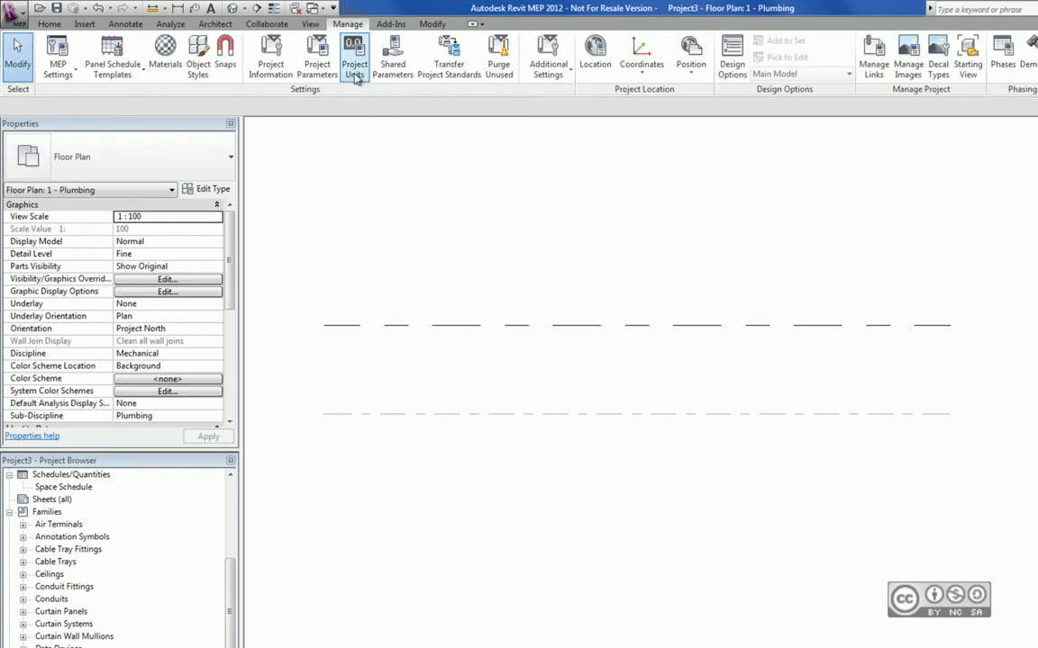
{"action": "left_click", "coordinate": [355, 76]}
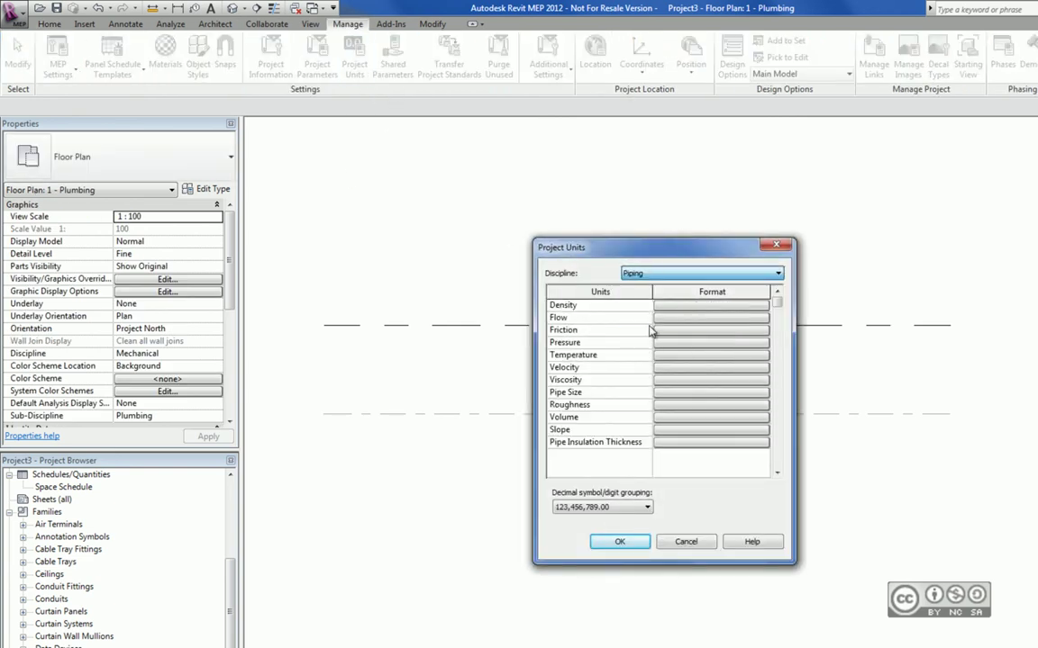
{"action": "left_click", "coordinate": [655, 330]}
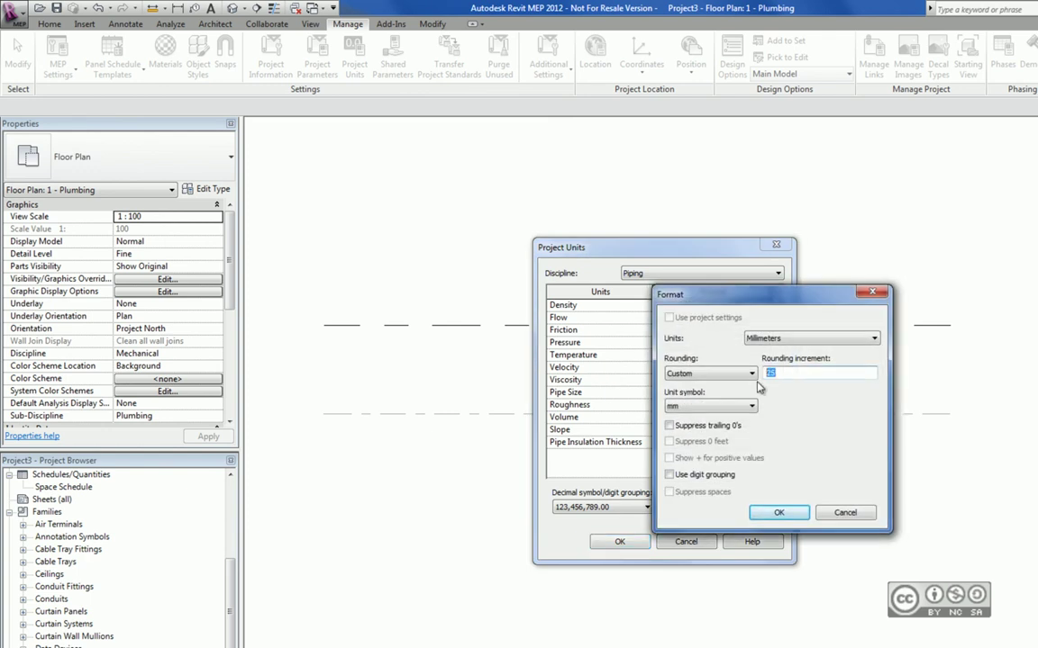
{"action": "key", "text": "Return"}
{"action": "left_click", "coordinate": [620, 542]}
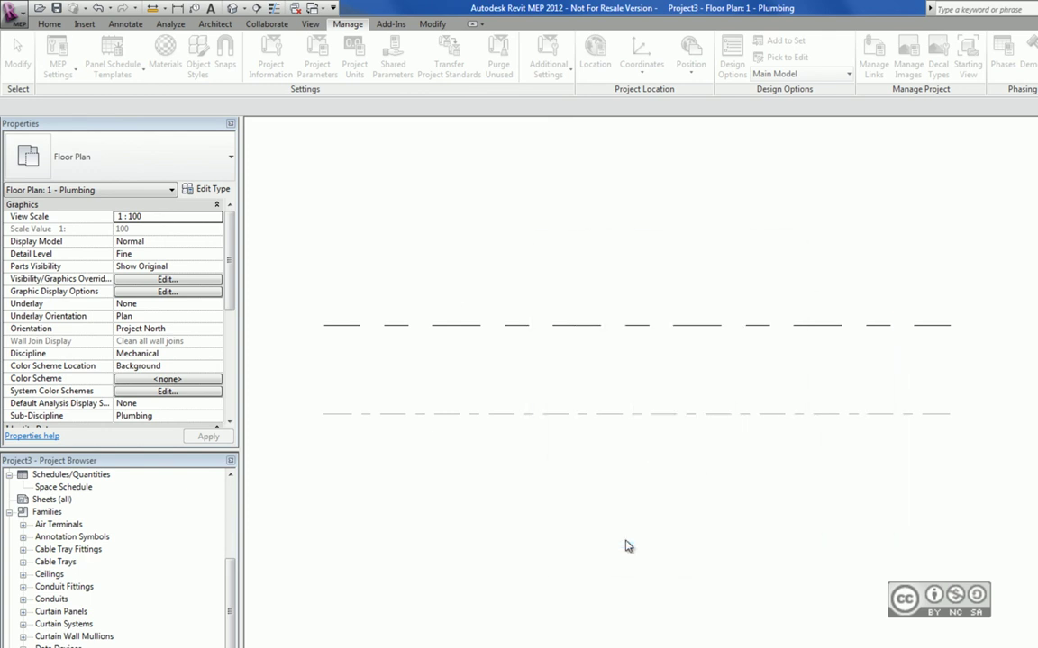
{"action": "left_click", "coordinate": [49, 25]}
{"action": "left_click", "coordinate": [333, 53]}
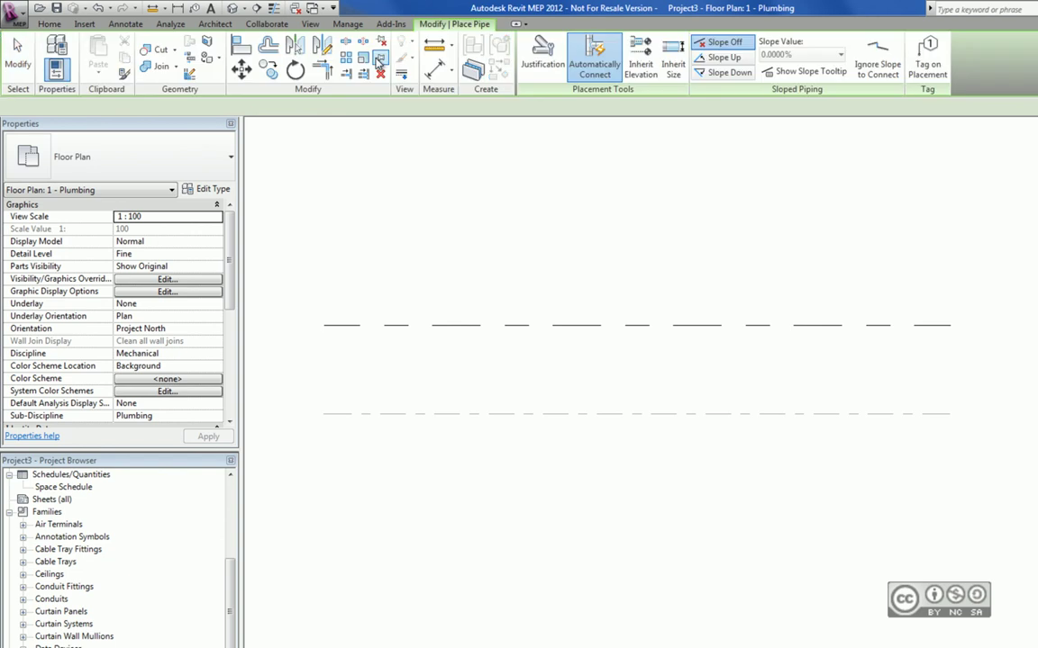
{"action": "left_click", "coordinate": [203, 106]}
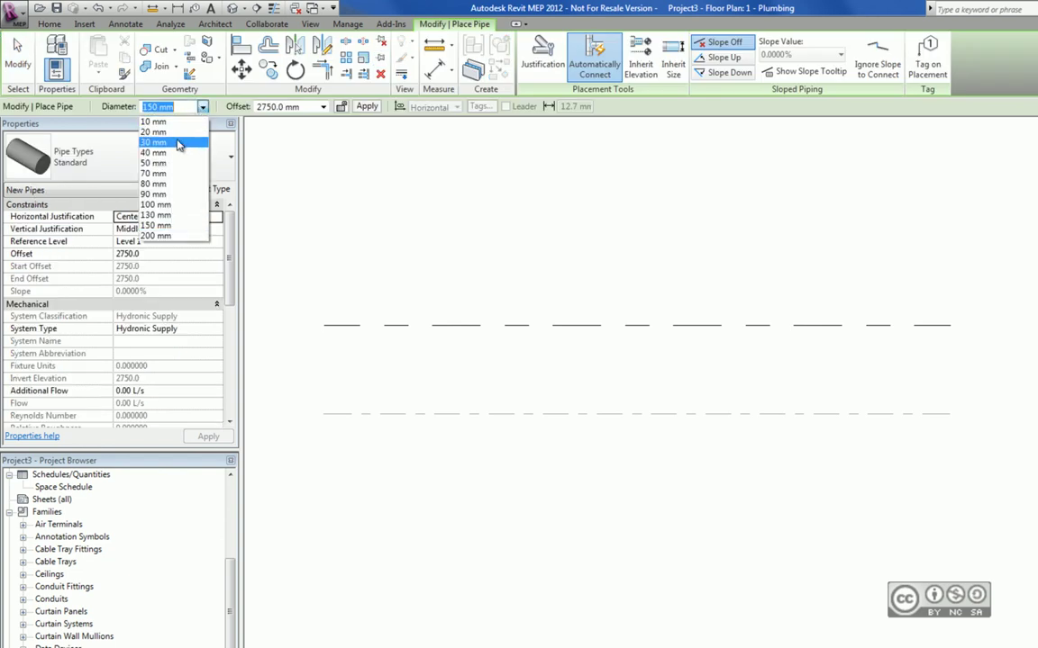
{"action": "left_click", "coordinate": [122, 111]}
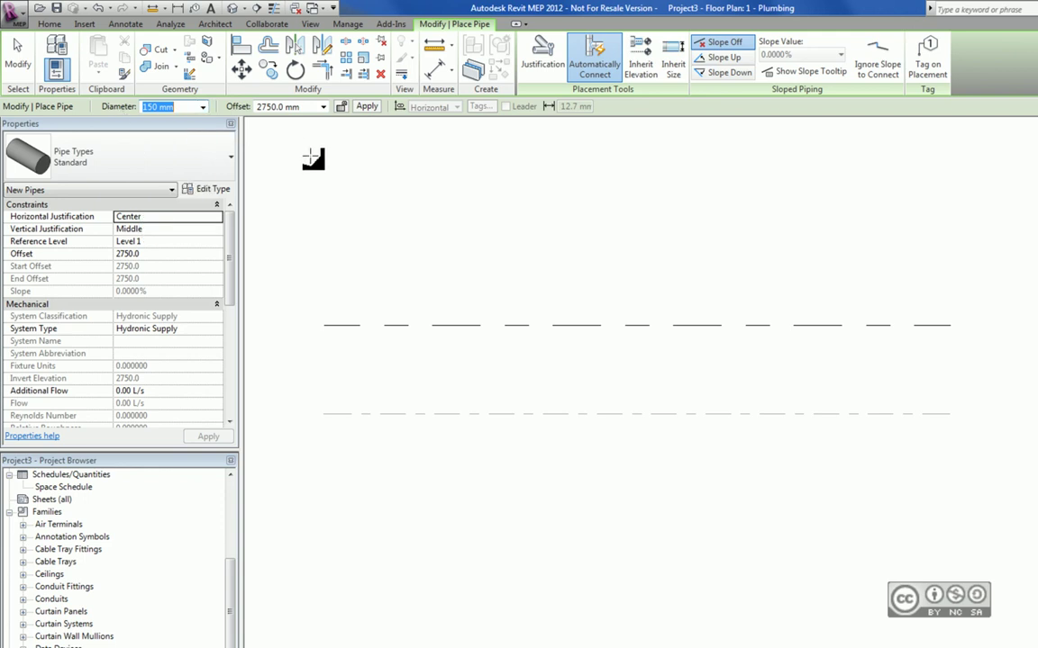
{"action": "key", "text": "Escape"}
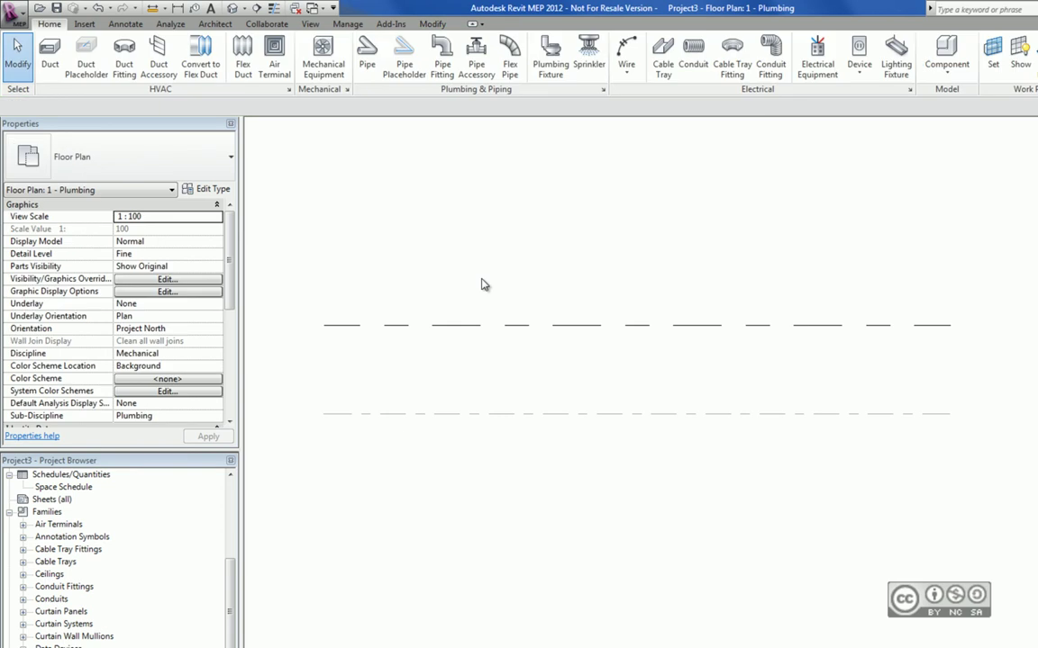
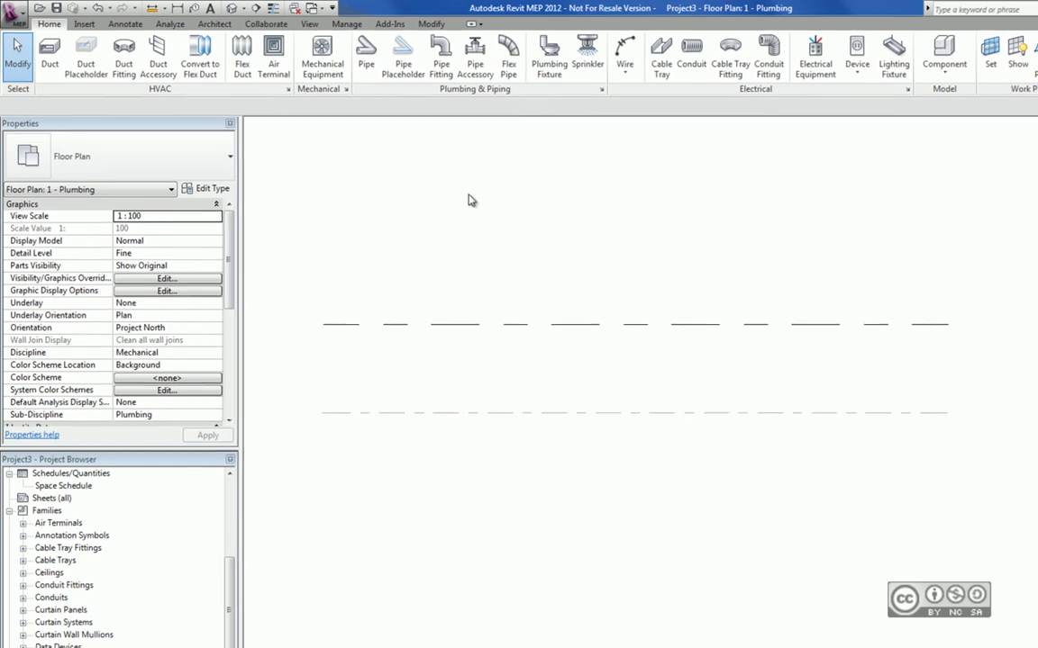
Step: Open the Phasing dialog from the Manage tab's Phases command
{"action": "left_click", "coordinate": [326, 23]}
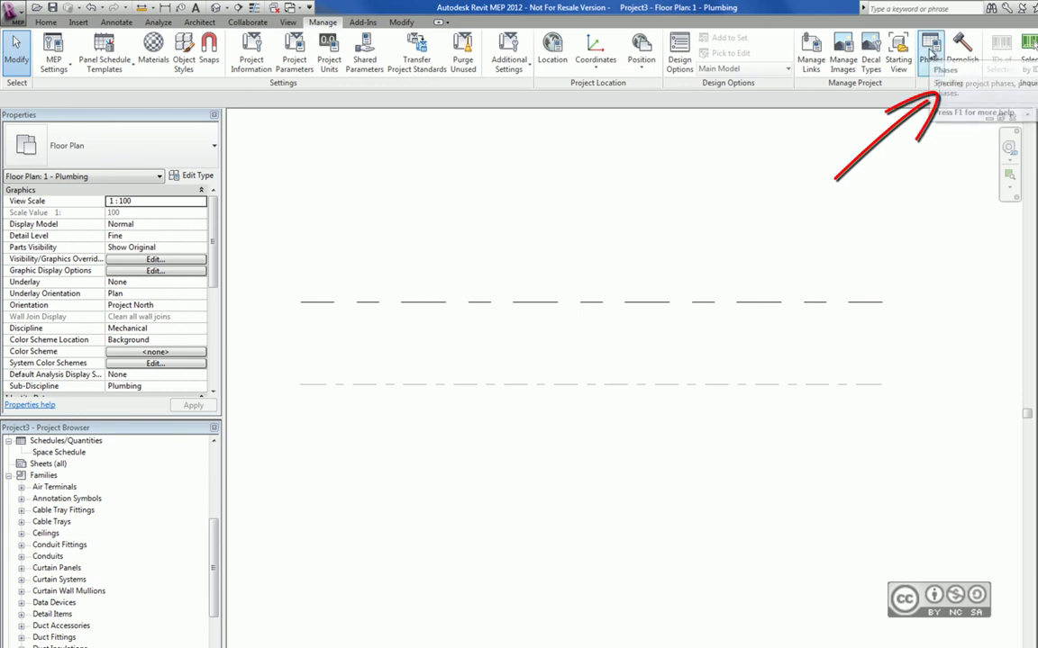
{"action": "left_click", "coordinate": [929, 56]}
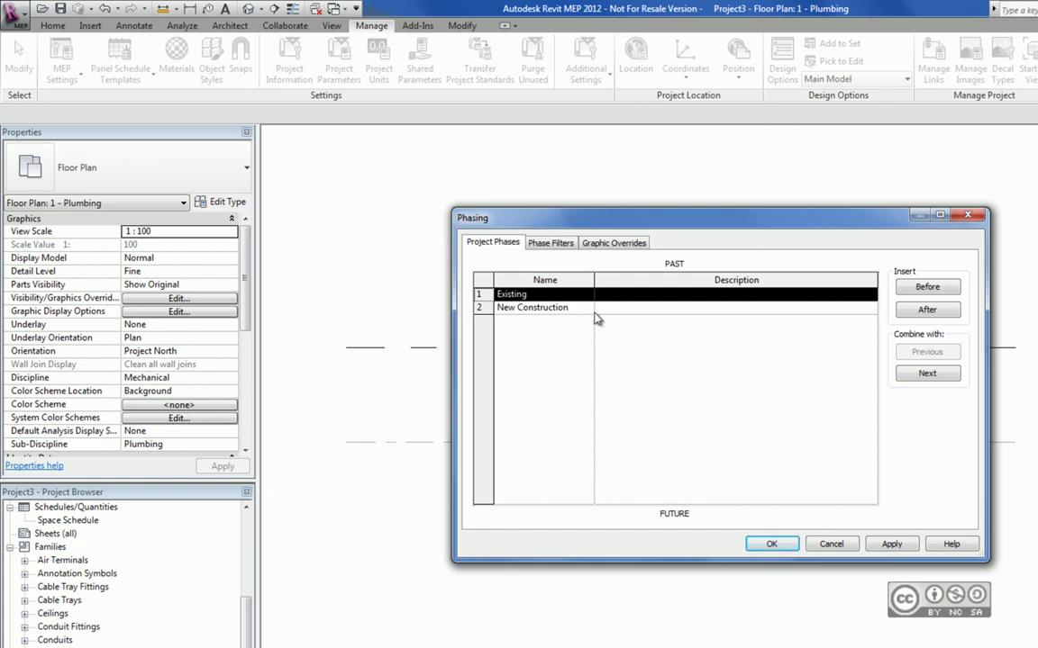
Step: Insert a new phase after Existing and name it Demolition
{"action": "left_click", "coordinate": [927, 309]}
{"action": "left_click", "coordinate": [927, 287]}
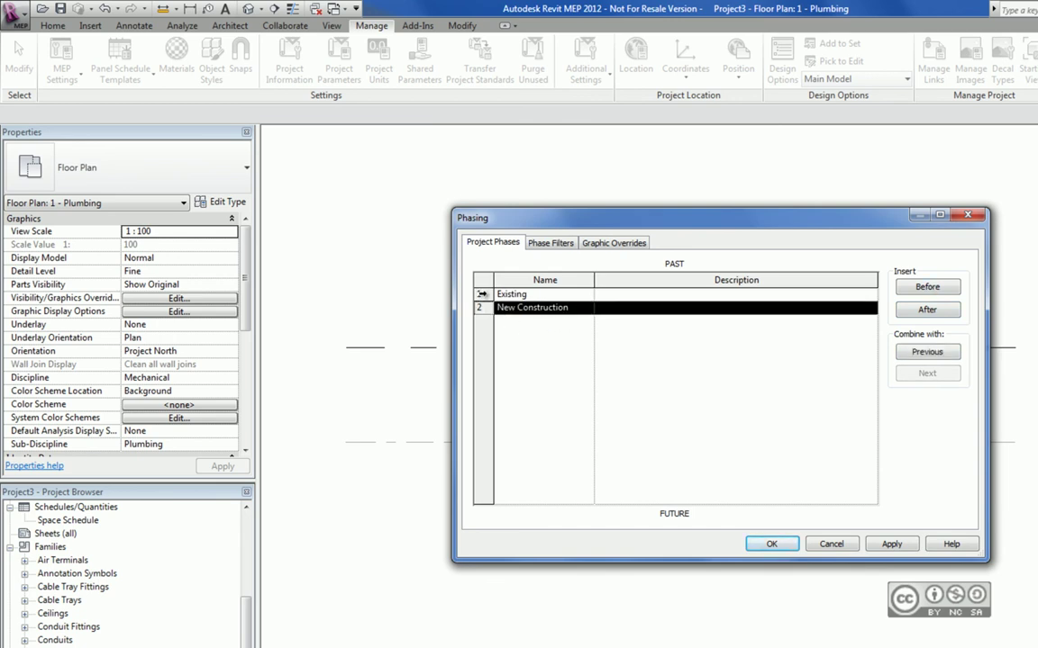
{"action": "left_click", "coordinate": [478, 293]}
{"action": "left_click", "coordinate": [927, 309]}
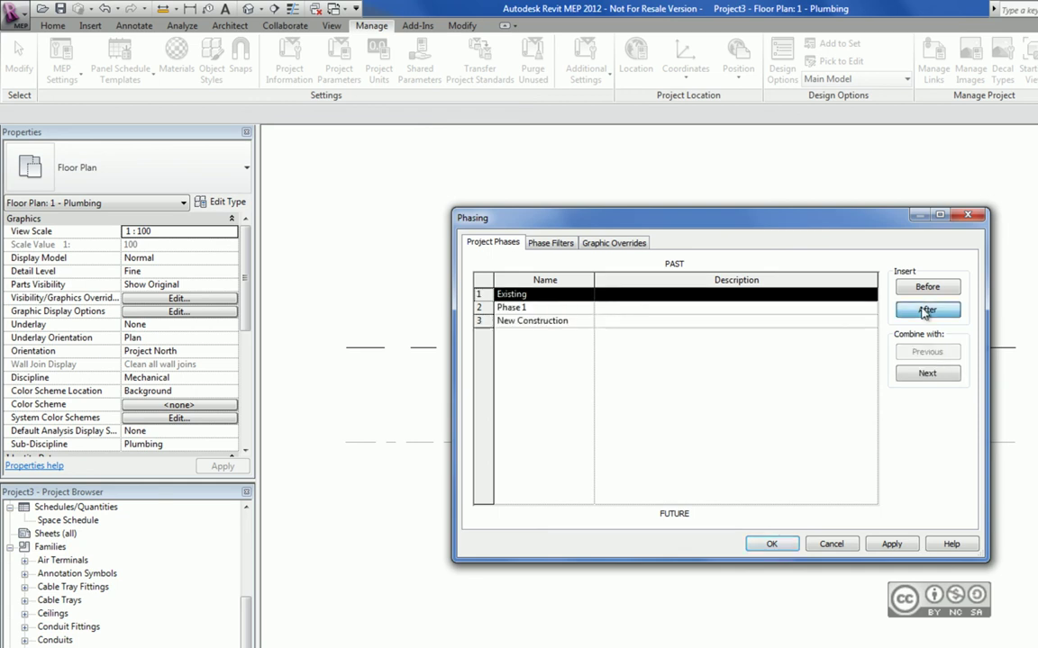
{"action": "type", "text": "Demolition"}
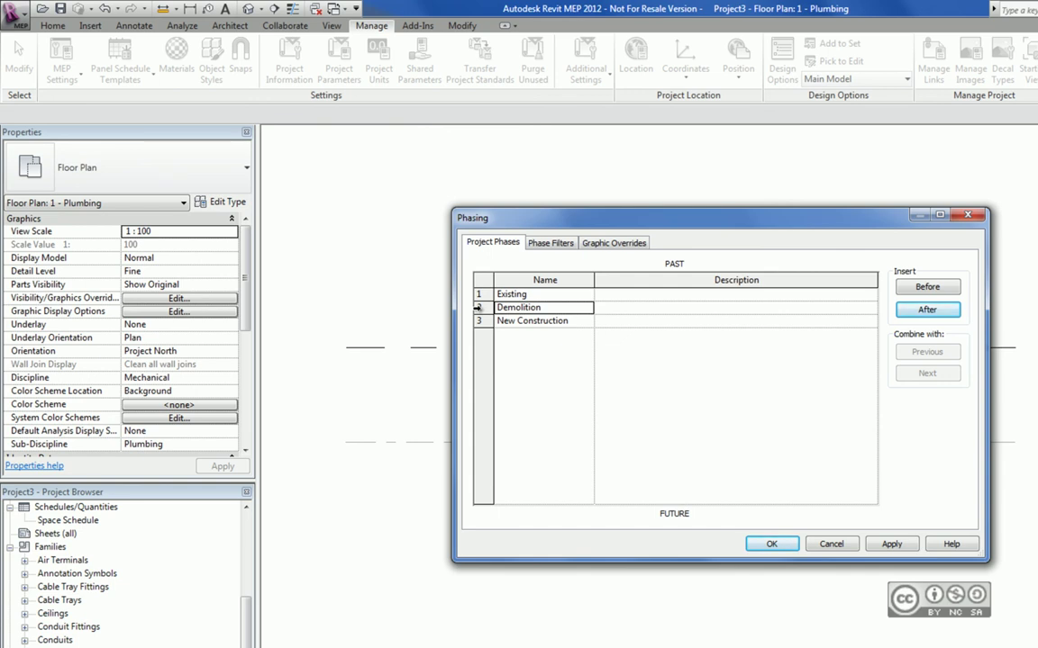
{"action": "left_click", "coordinate": [477, 307]}
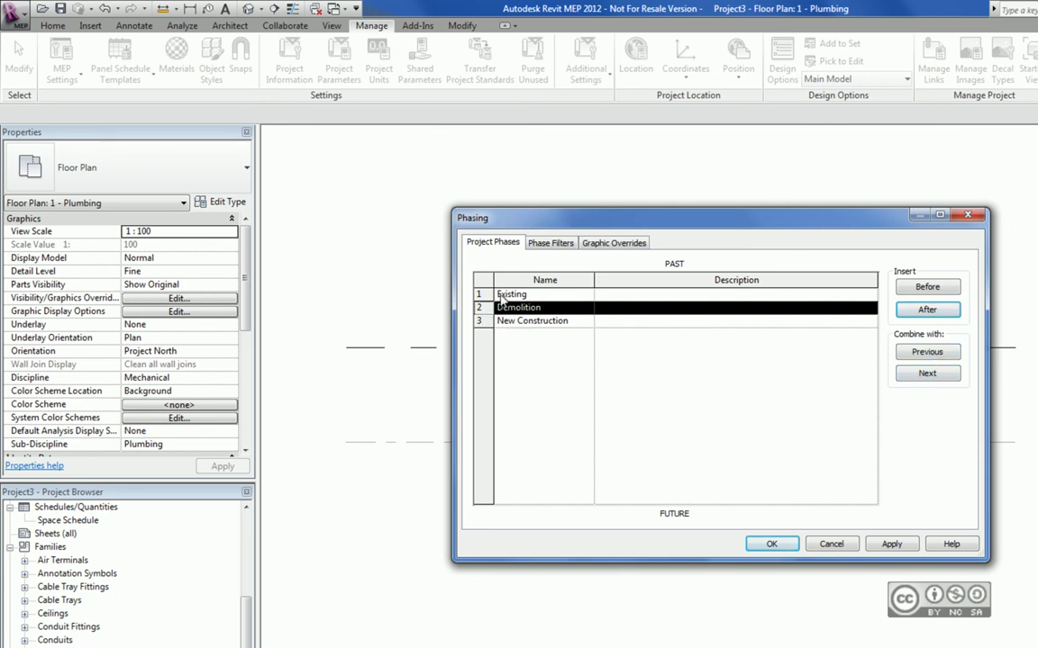
Step: Switch the Phasing dialog to the Phase Filters tab listing its seven filters
{"action": "left_click", "coordinate": [550, 243]}
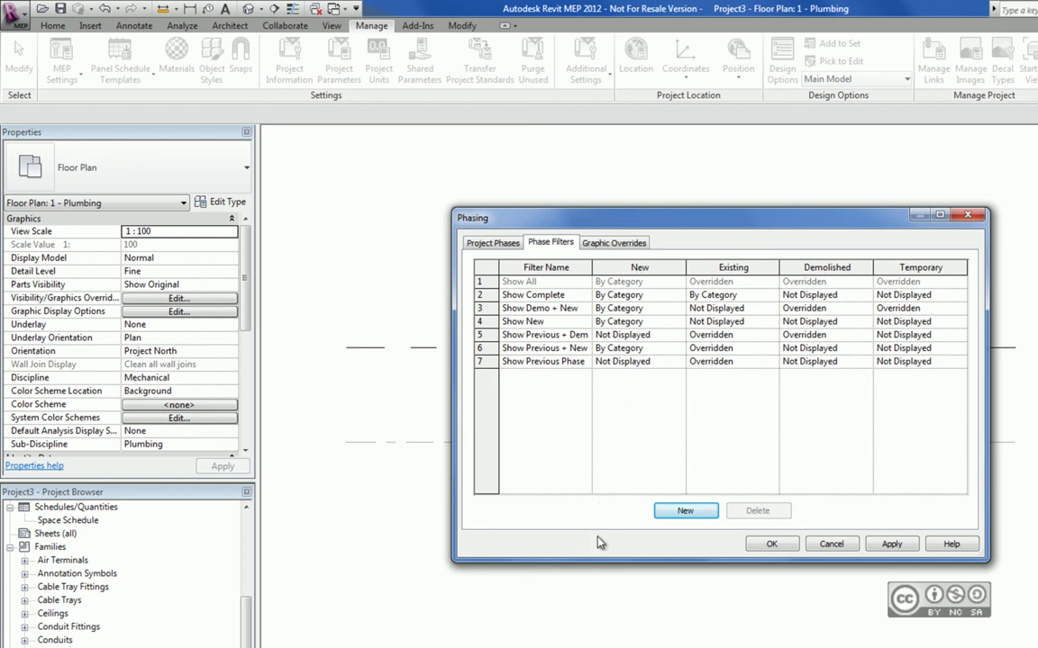
Step: Add phase filter 'Filter 1', review Graphic Overrides, then return to Project Phases
{"action": "left_click", "coordinate": [689, 520]}
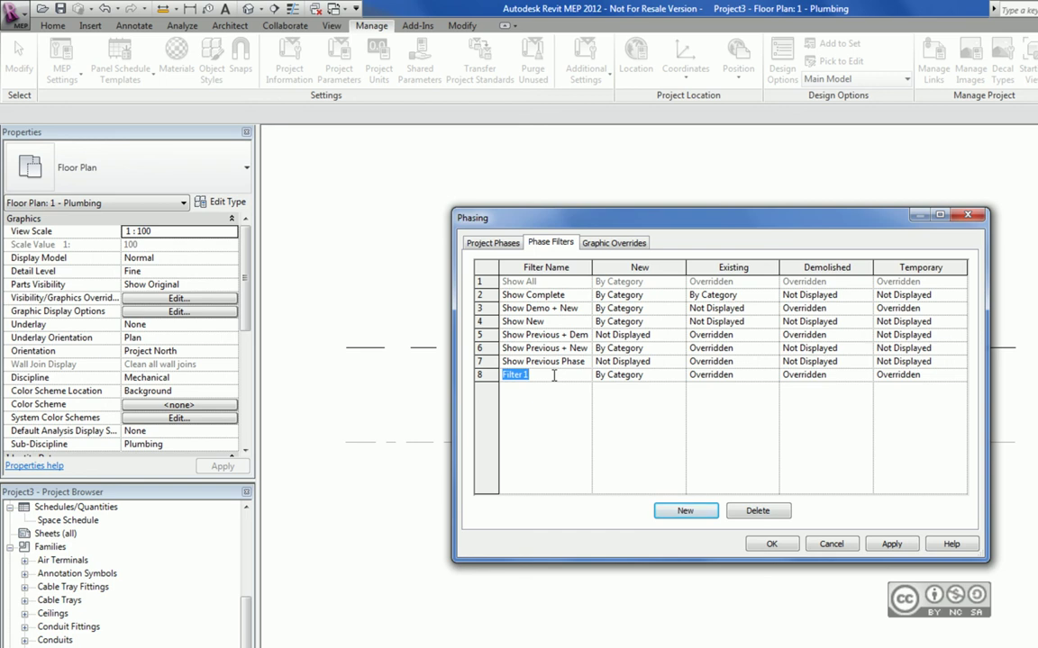
{"action": "left_click", "coordinate": [554, 376]}
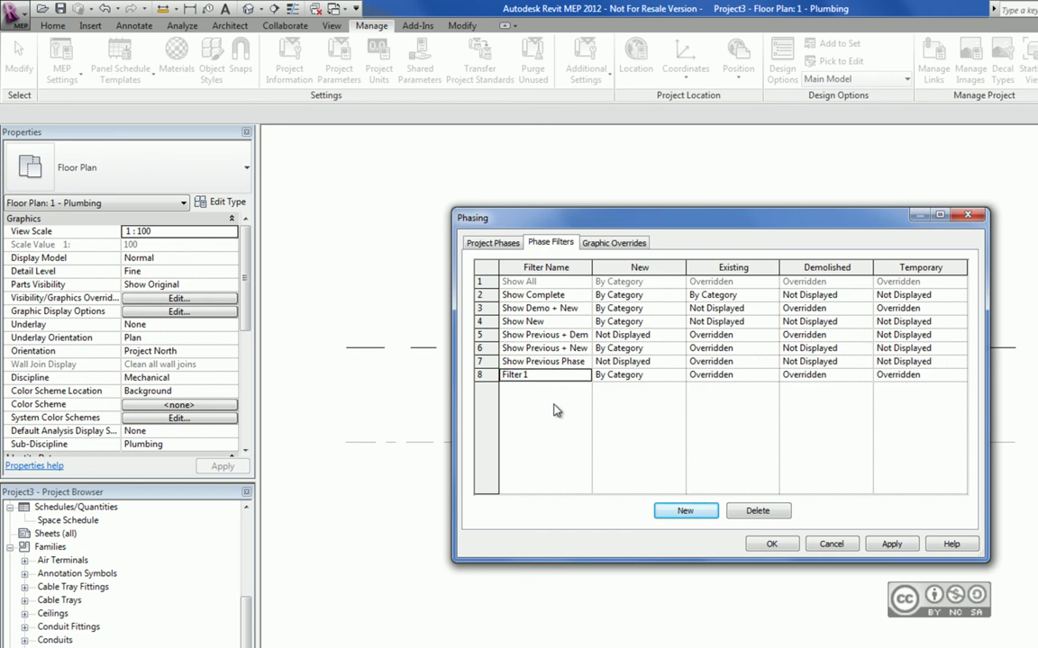
{"action": "left_click", "coordinate": [622, 244]}
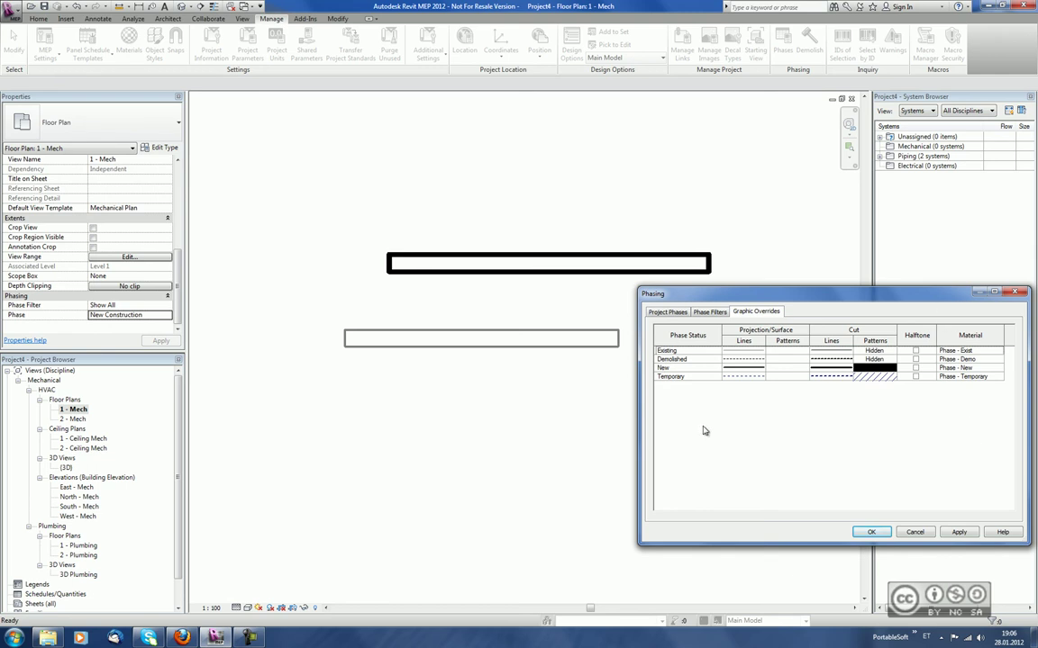
{"action": "key", "text": "ctrl+Tab"}
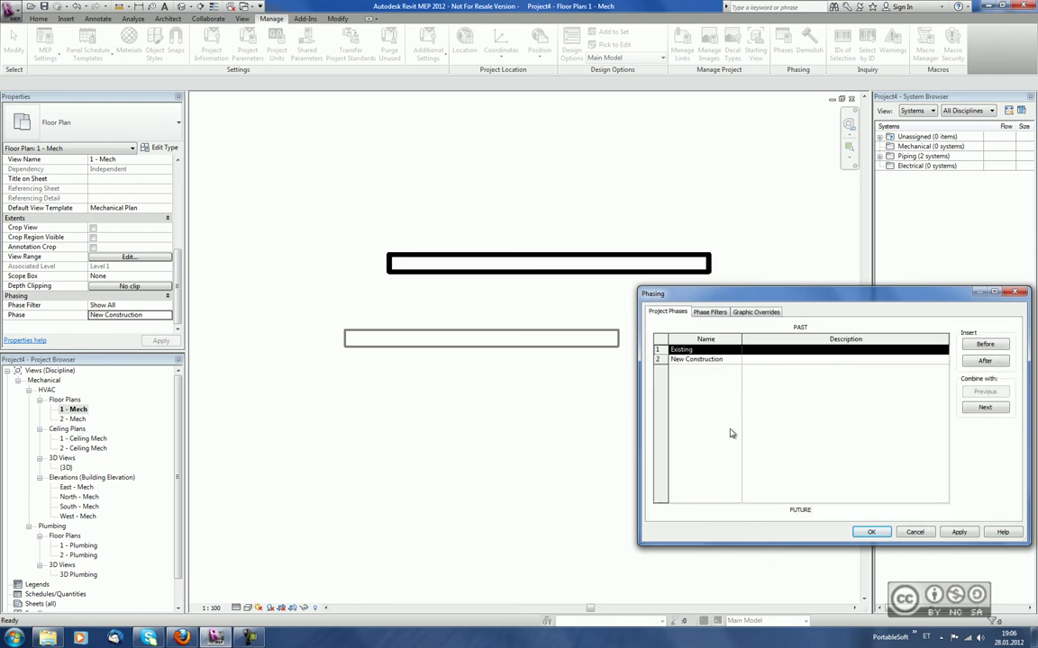